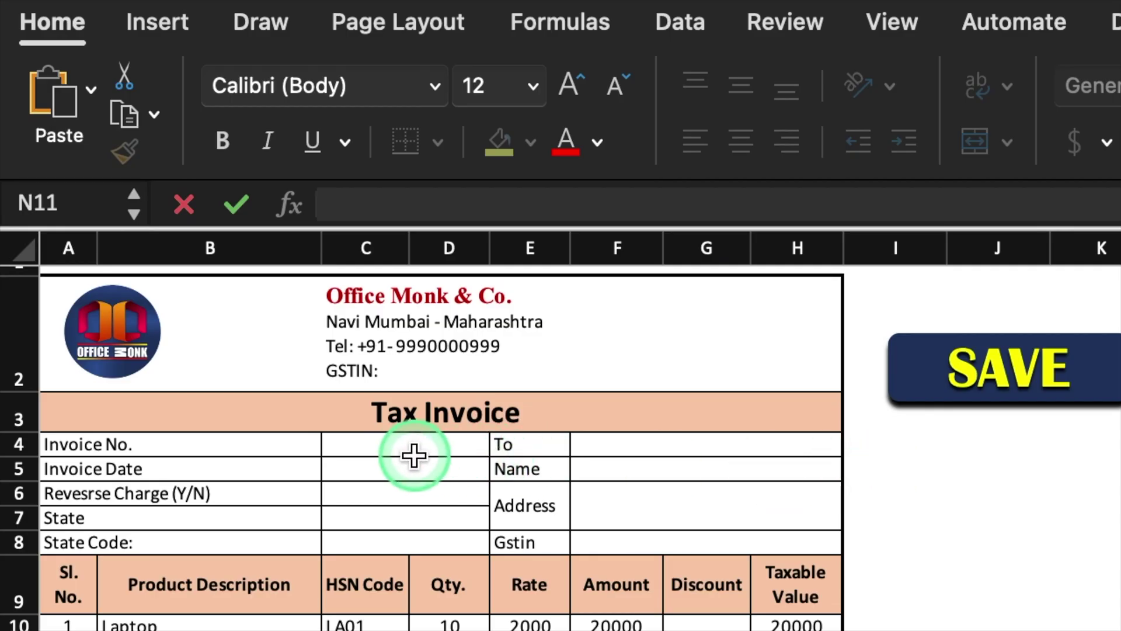
# Step: Set the invoice number to 123, the invoice date to 1/1/23 and Reverse Charge to Yes
pyautogui.click(402, 447)
pyautogui.write('123')
pyautogui.press('Return')
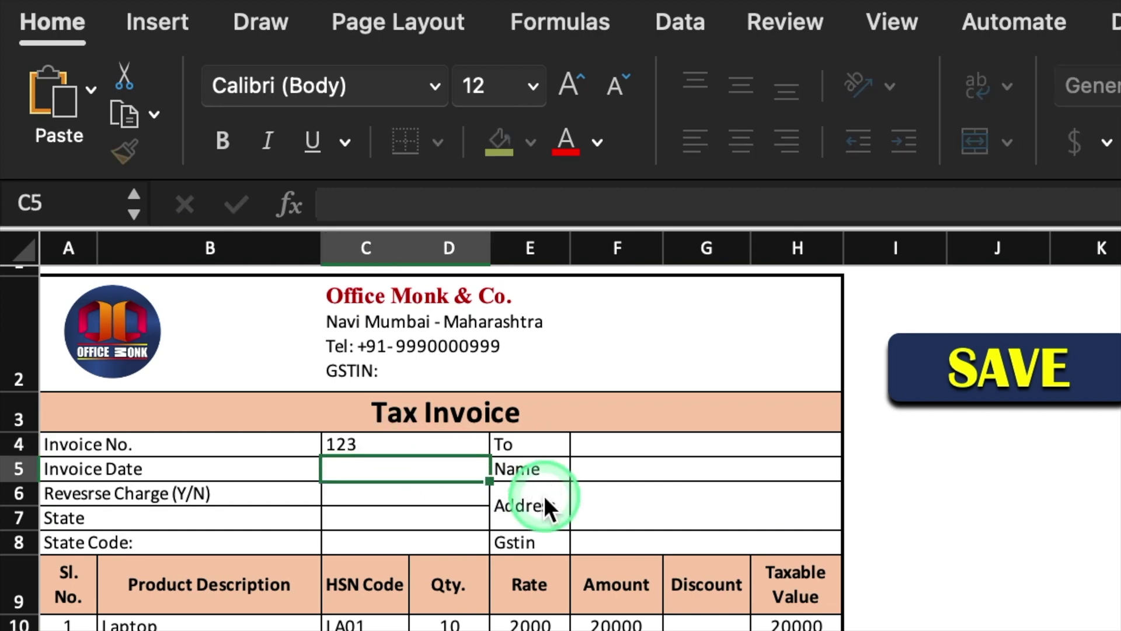
pyautogui.write('1/1/23')
pyautogui.press('Return')
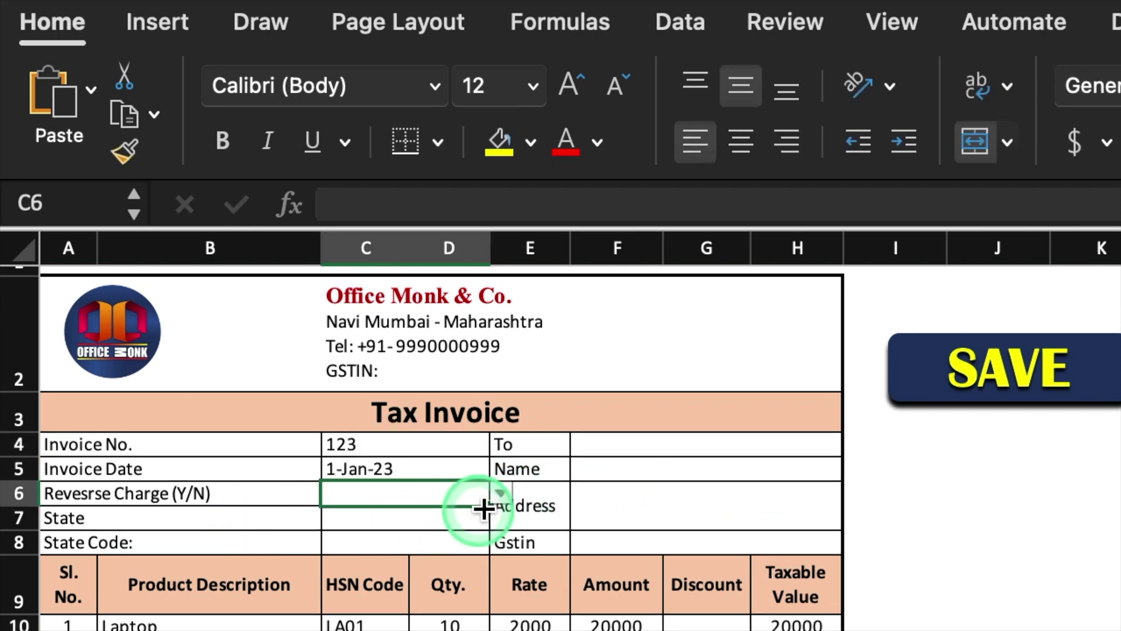
pyautogui.click(501, 494)
pyautogui.click(381, 525)
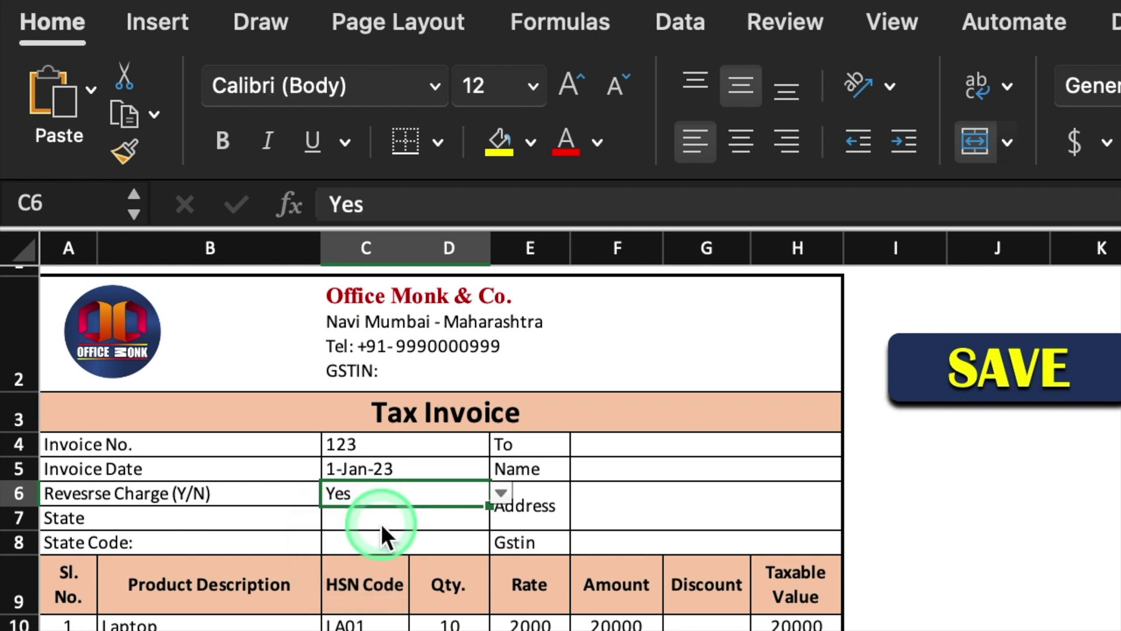
# Step: Enter Maharashtra as the invoice's state and 27 as the state code
pyautogui.click(415, 524)
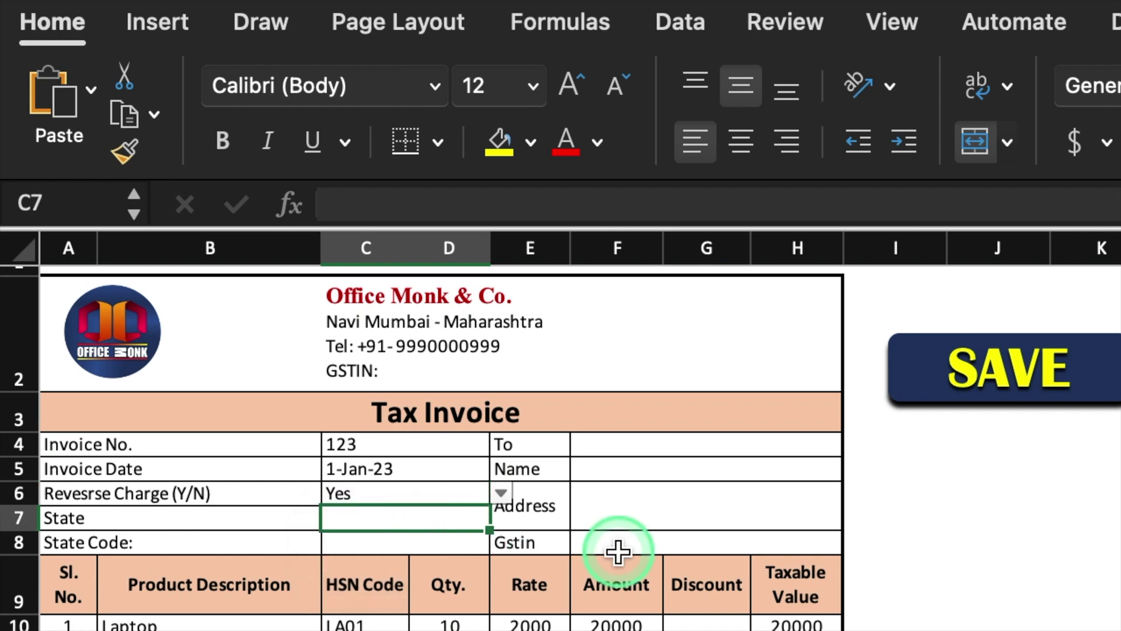
pyautogui.write('Maharashtra')
pyautogui.press('Return')
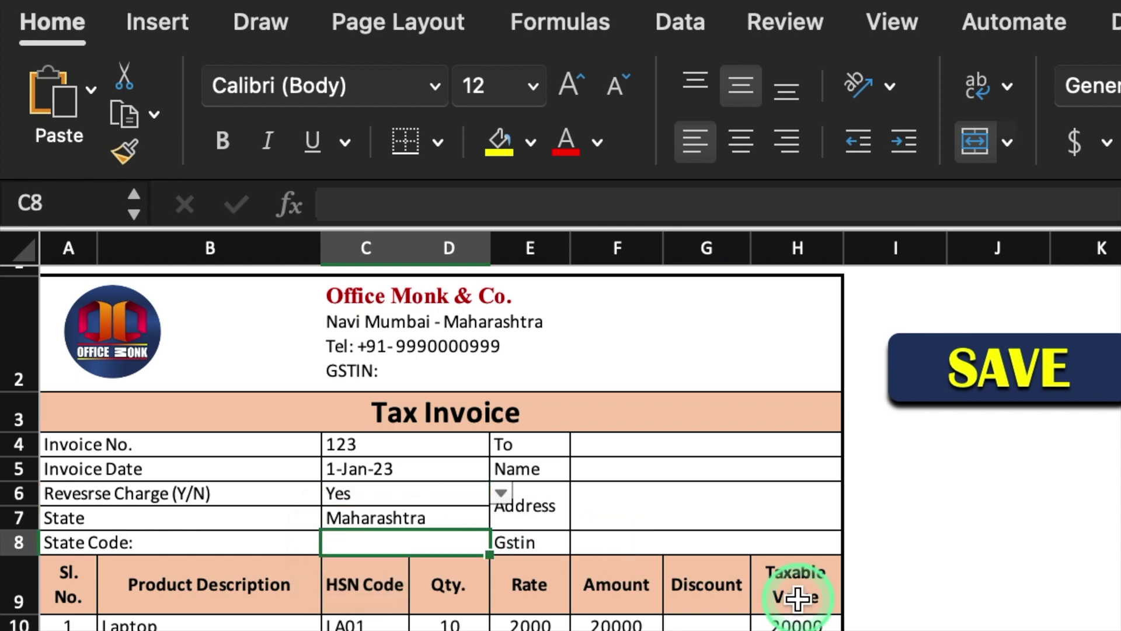
pyautogui.write('27')
# Step: Fill in the recipient block with Office Monk & Co., the contact's name, the address and the GSTIN
pyautogui.click(707, 445)
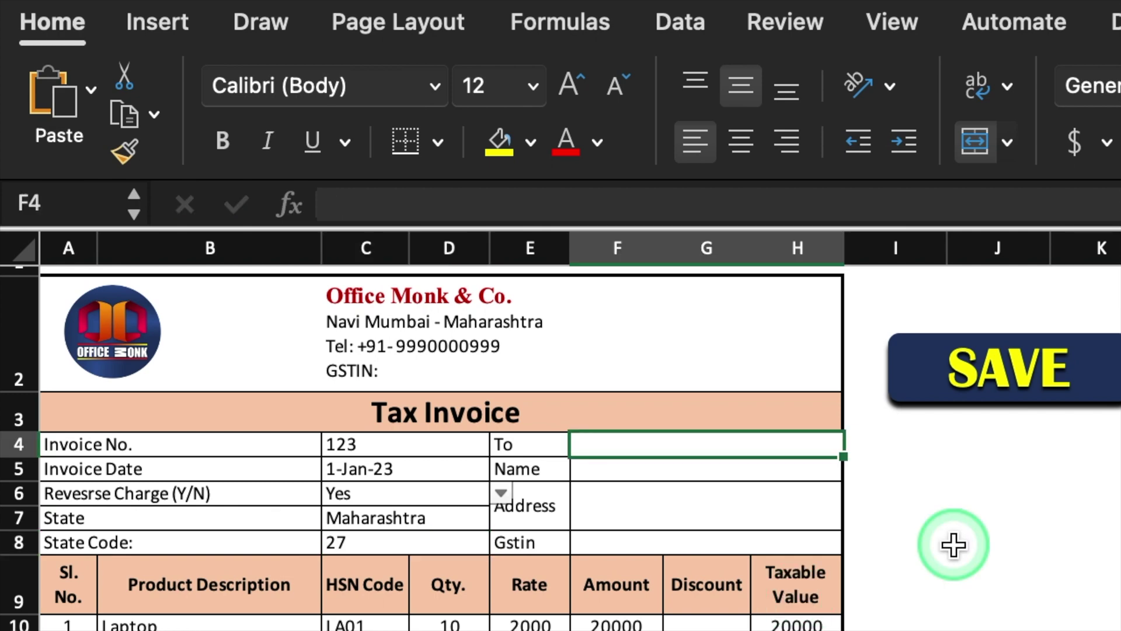
pyautogui.write('Office Monk & Co.')
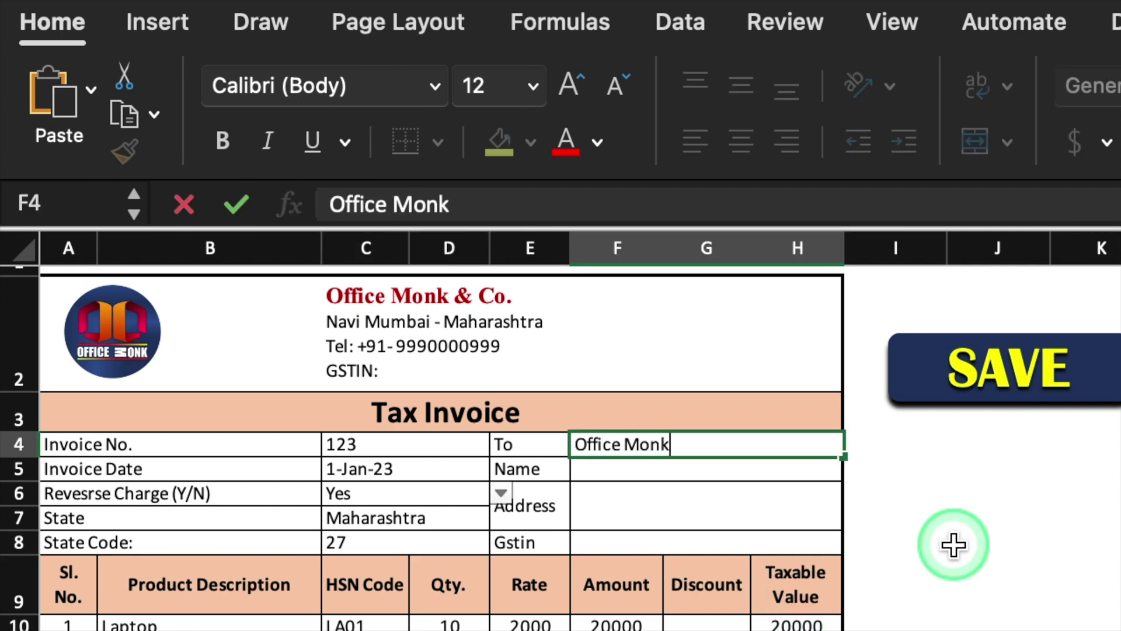
pyautogui.press('Return')
pyautogui.write('Vijay')
pyautogui.press('Return')
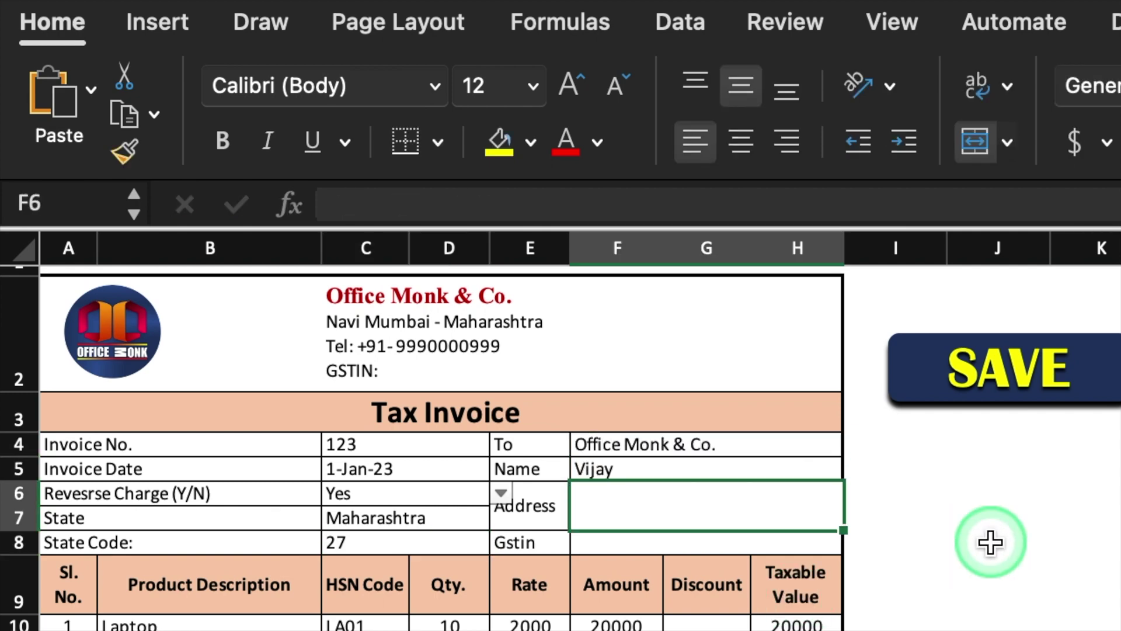
pyautogui.write('Mumbai, 40001')
pyautogui.press('Return')
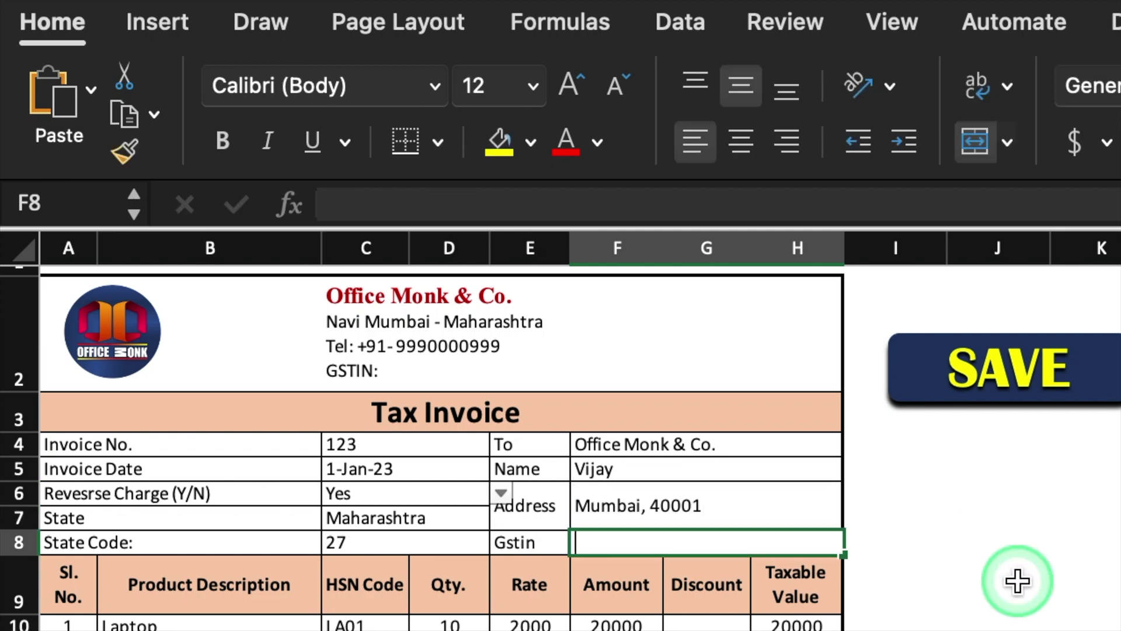
pyautogui.write('989898')
pyautogui.press('Return')
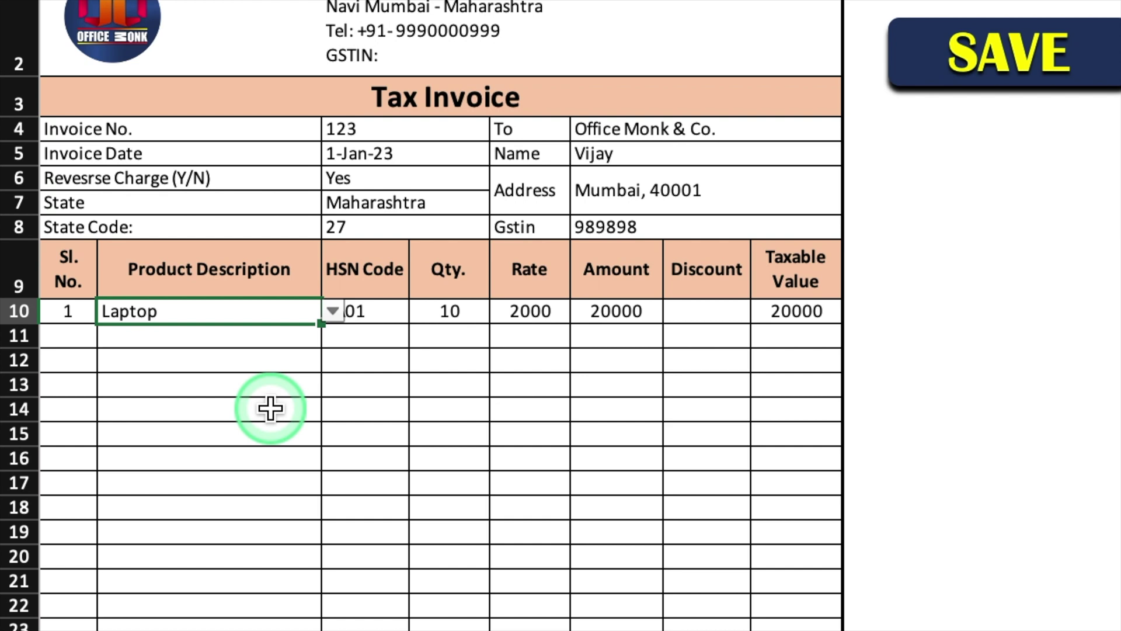
# Step: Add Desktop as the second product line of the invoice with a quantity of 20
pyautogui.click(241, 343)
pyautogui.click(332, 335)
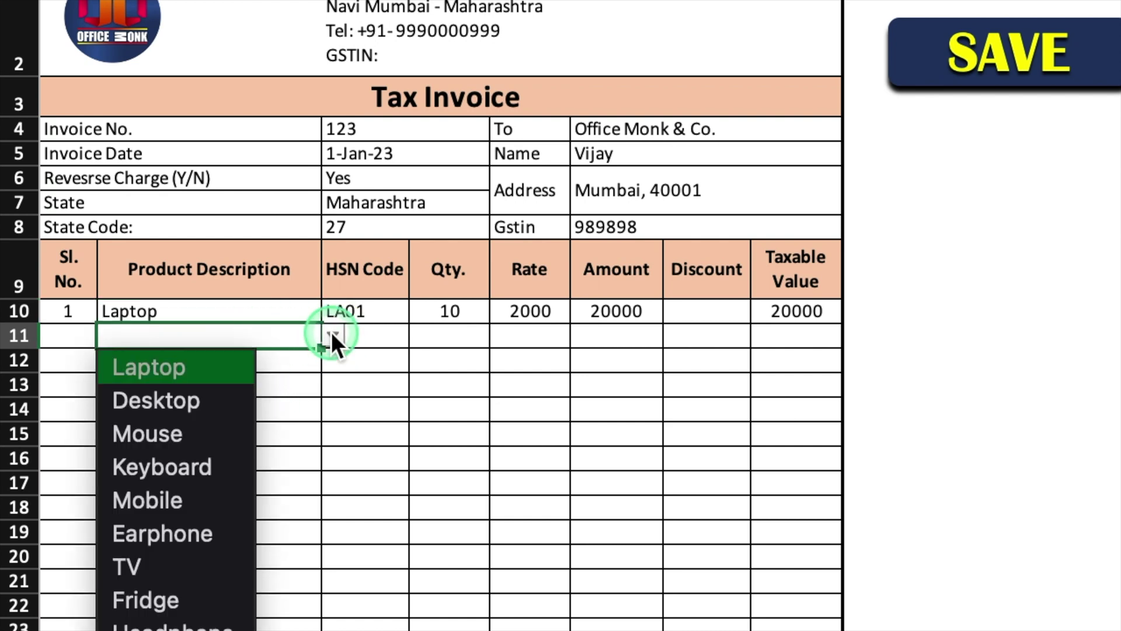
pyautogui.click(198, 400)
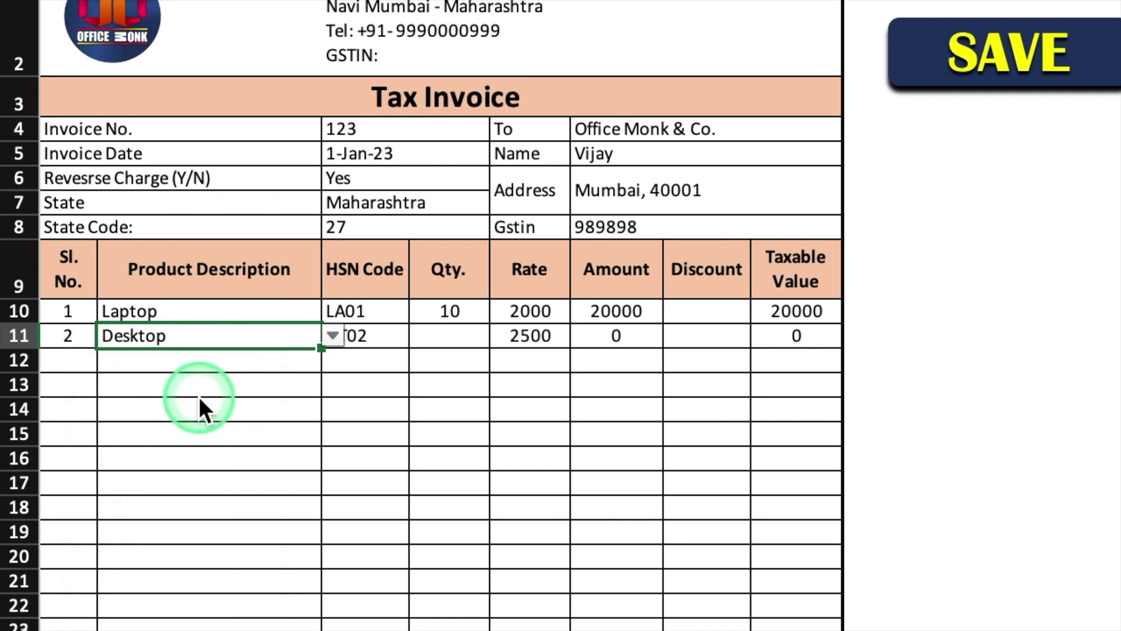
pyautogui.press('Return')
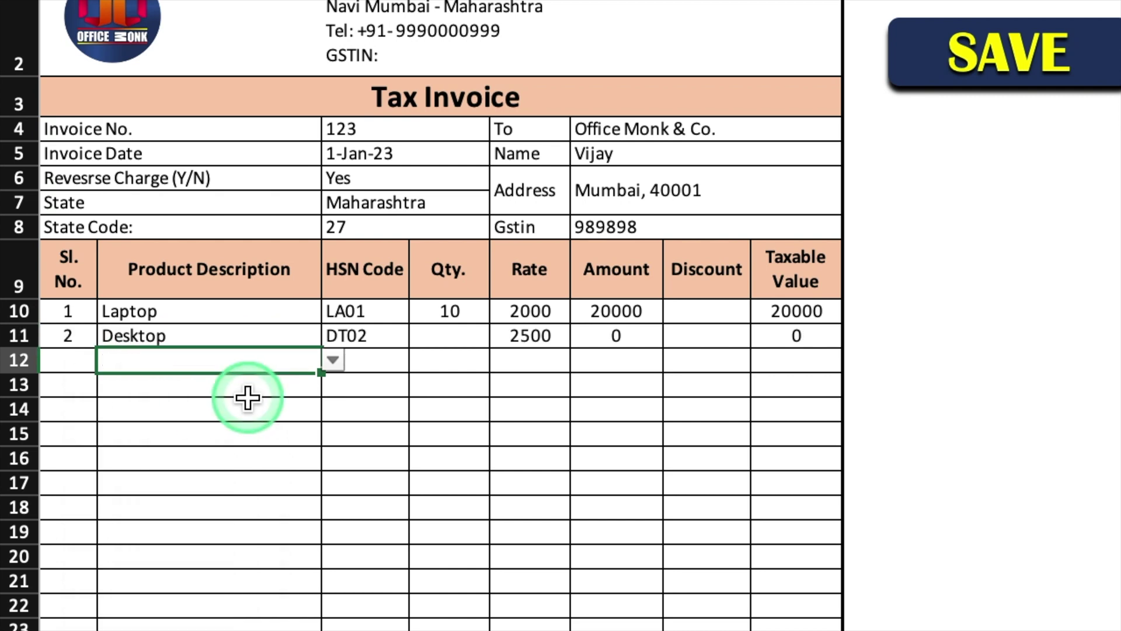
pyautogui.click(446, 340)
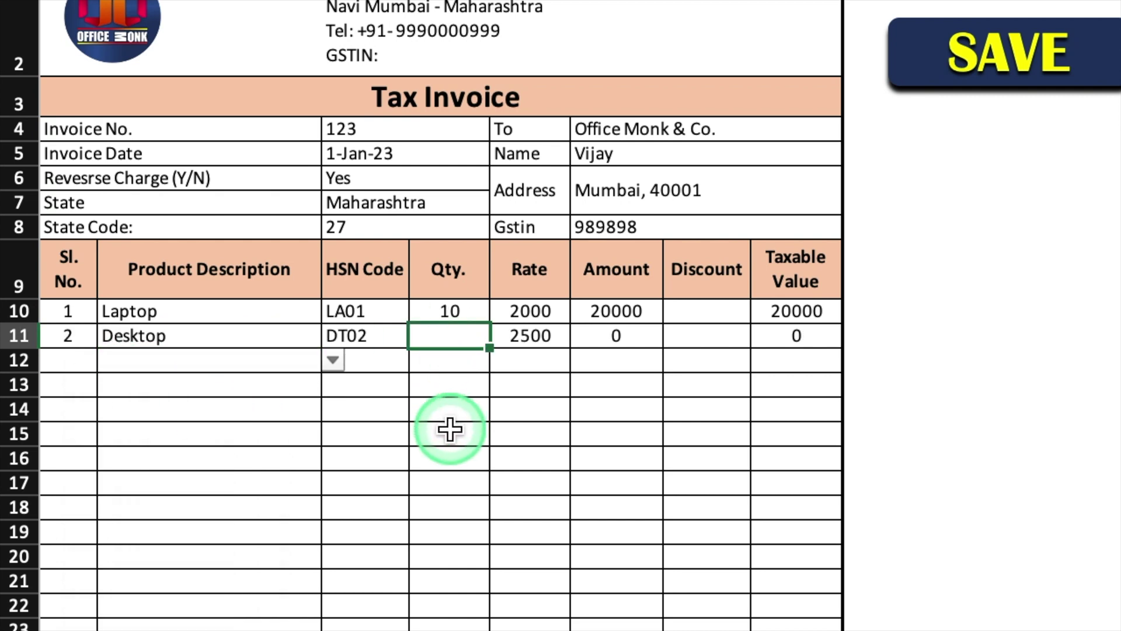
pyautogui.write('20')
pyautogui.click(364, 409)
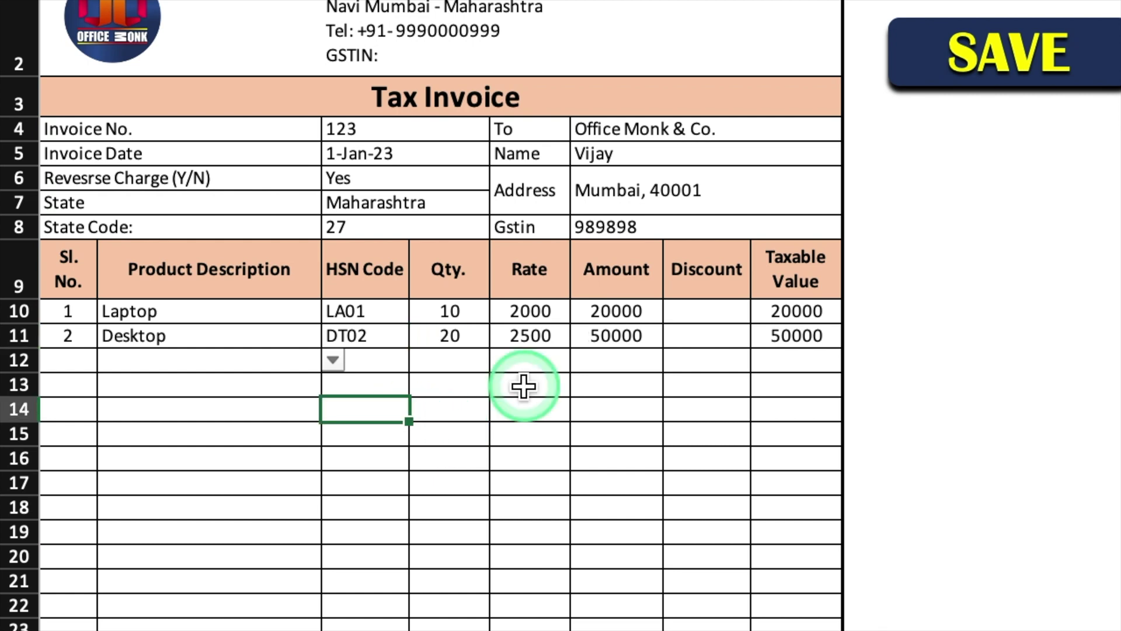
# Step: Apply a 5% discount to the Laptop line and a 10% discount to the Desktop line
pyautogui.click(720, 309)
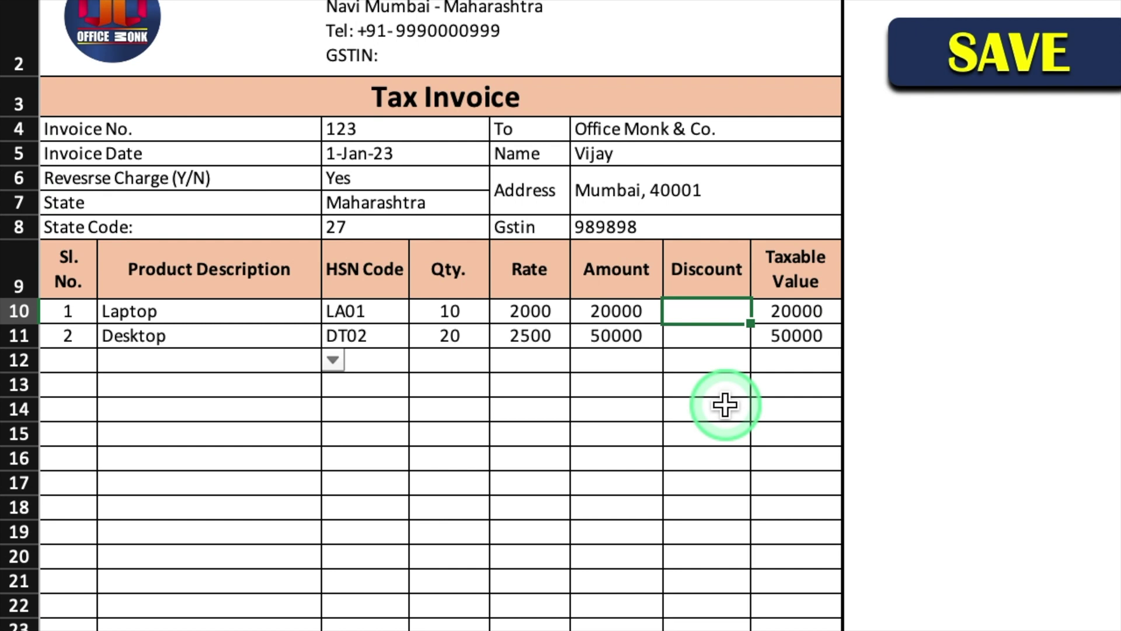
pyautogui.write('5%')
pyautogui.press('Return')
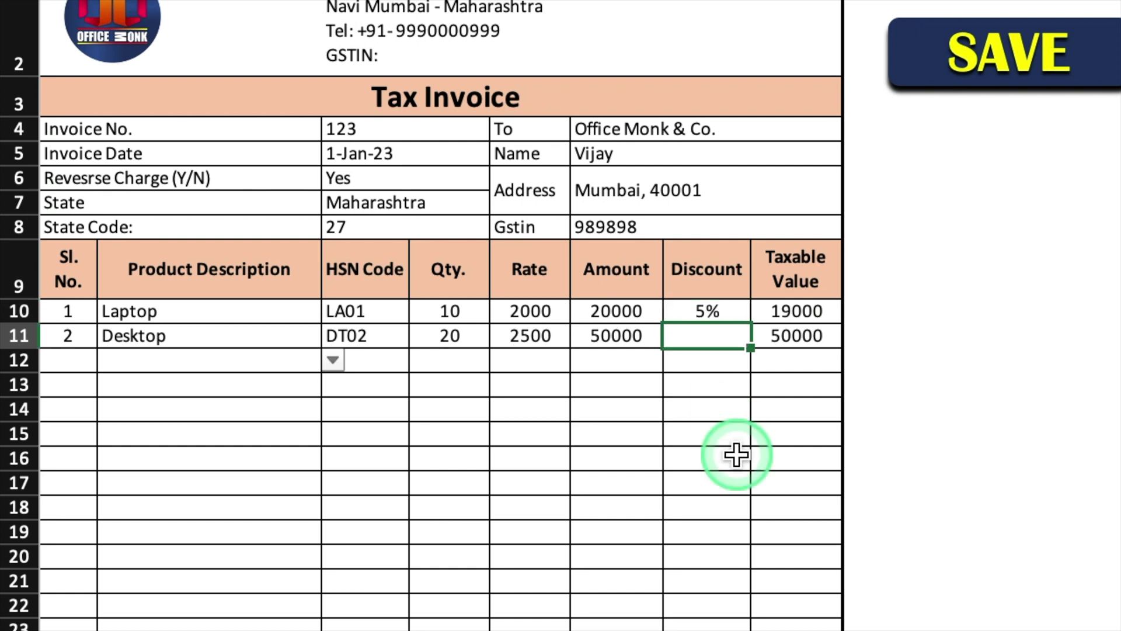
# Step: Fill in the bank details with the account number, bank name HDICI and branch name Mumbai
pyautogui.scroll(-5, 733, 454)
pyautogui.click(383, 371)
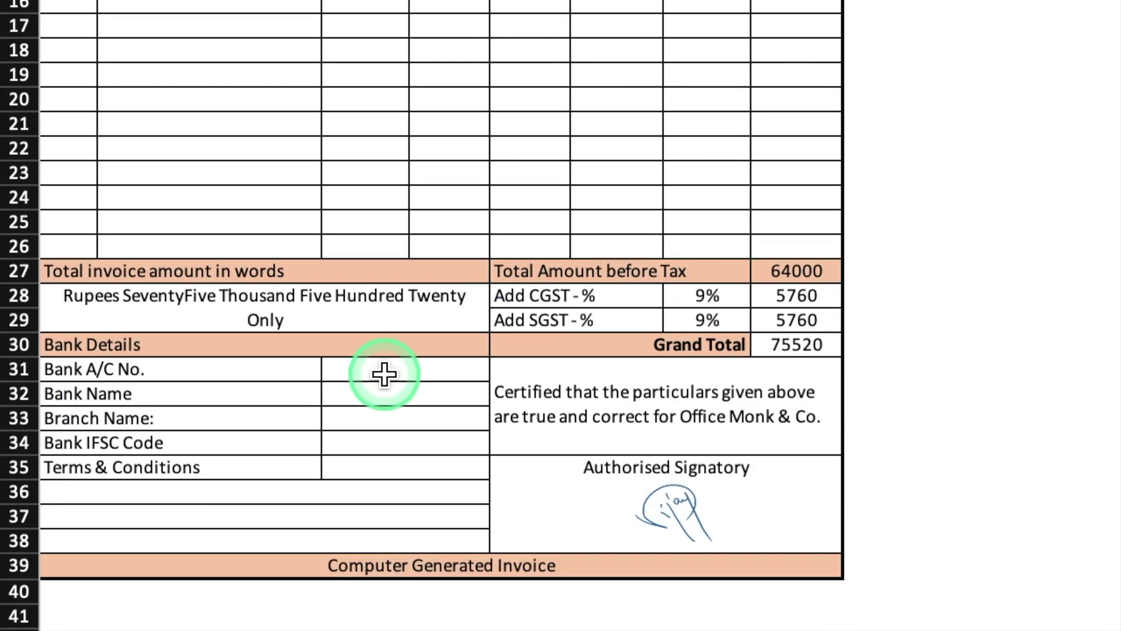
pyautogui.click(450, 374)
pyautogui.write('123345')
pyautogui.press('Return')
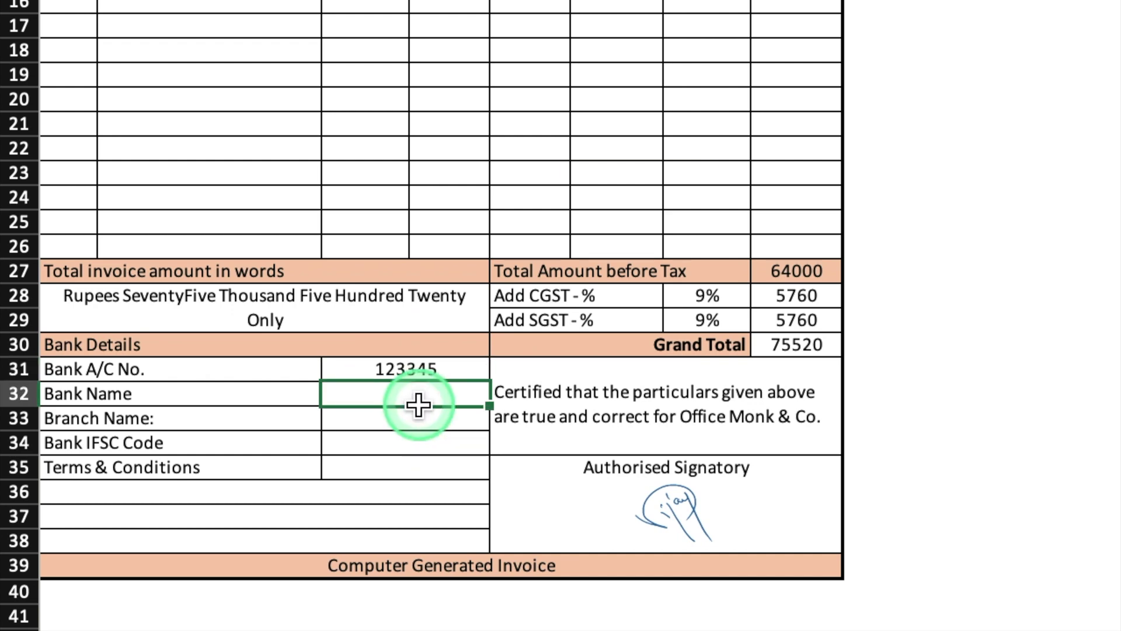
pyautogui.write('HDICI')
pyautogui.press('Return')
pyautogui.write('Mumbai')
pyautogui.press('Return')
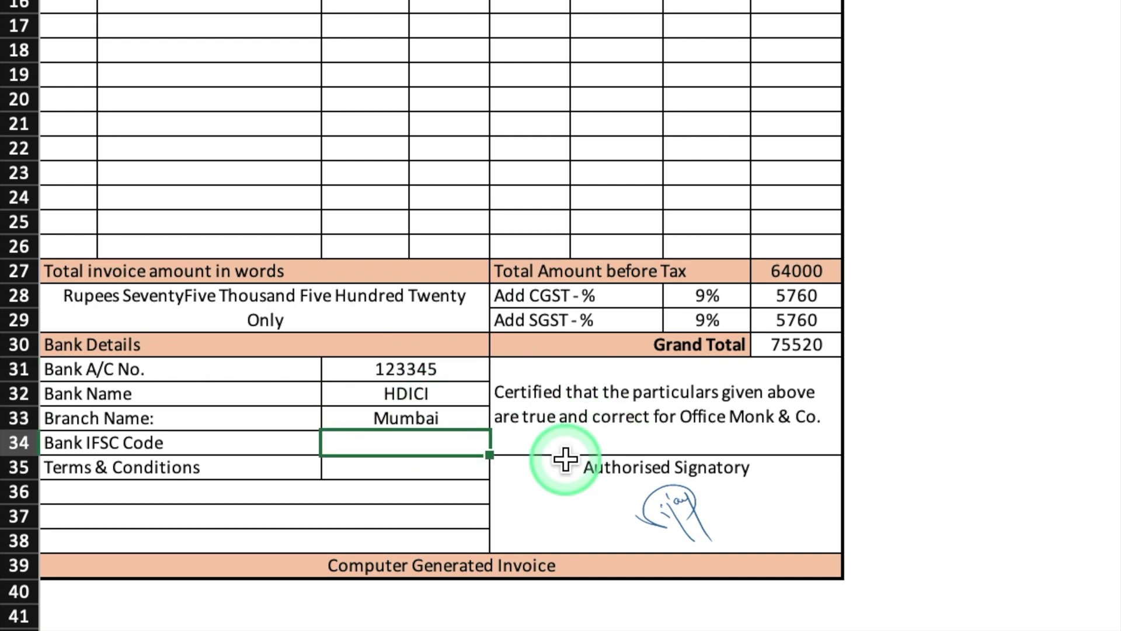
# Step: Enter HD123 as the bank IFSC code and None for the Terms & Conditions
pyautogui.write('HD123')
pyautogui.press('Return')
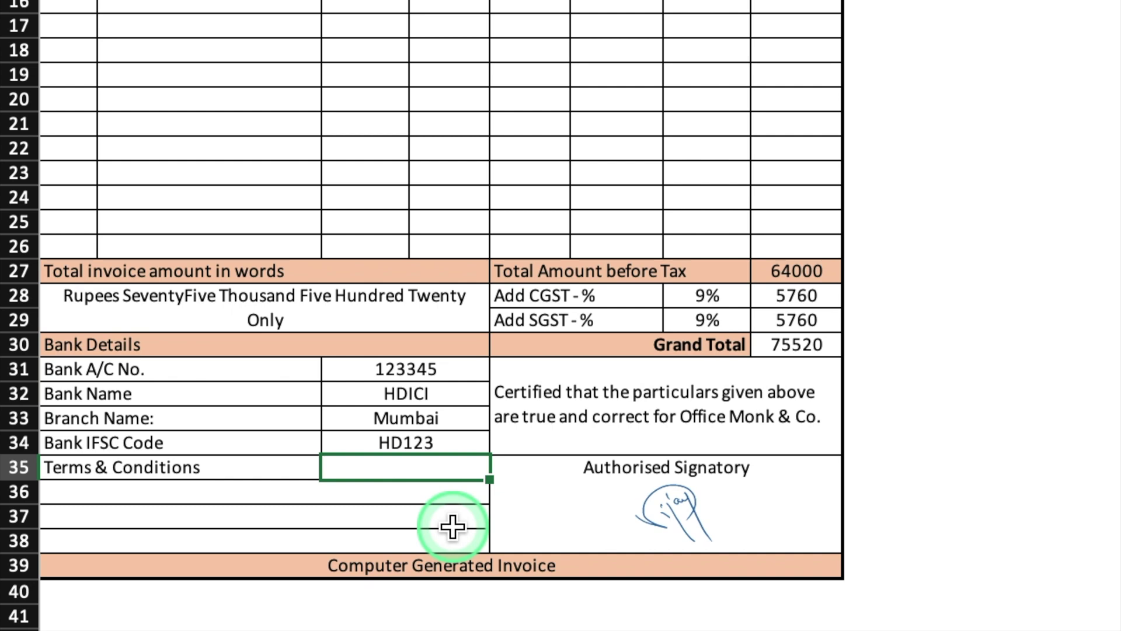
pyautogui.write('None')
pyautogui.press('Return')
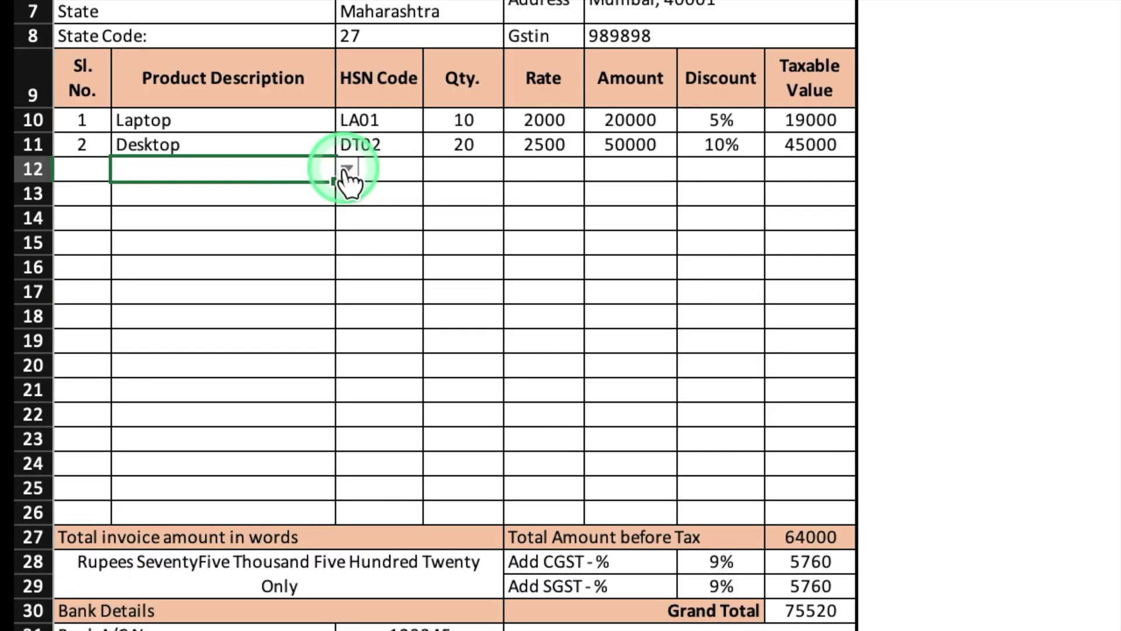
# Step: Add Mouse, Keyboard, Mobile and Earphone to rows 12 to 15 with quantities 20, 19, 87 and 88
pyautogui.click(347, 169)
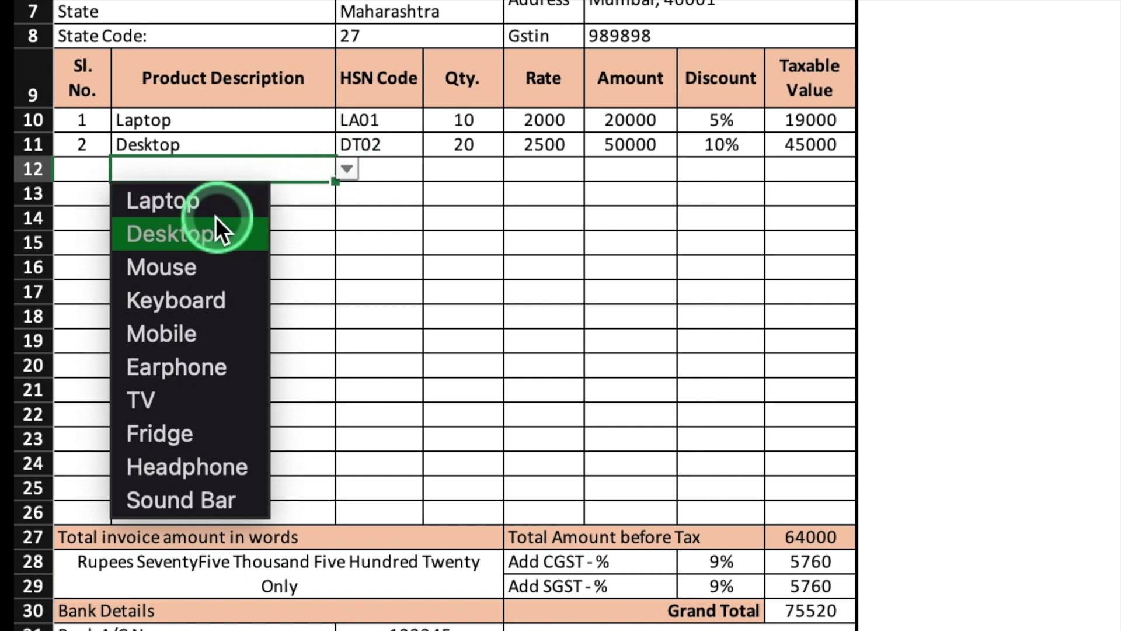
pyautogui.click(219, 265)
pyautogui.click(343, 193)
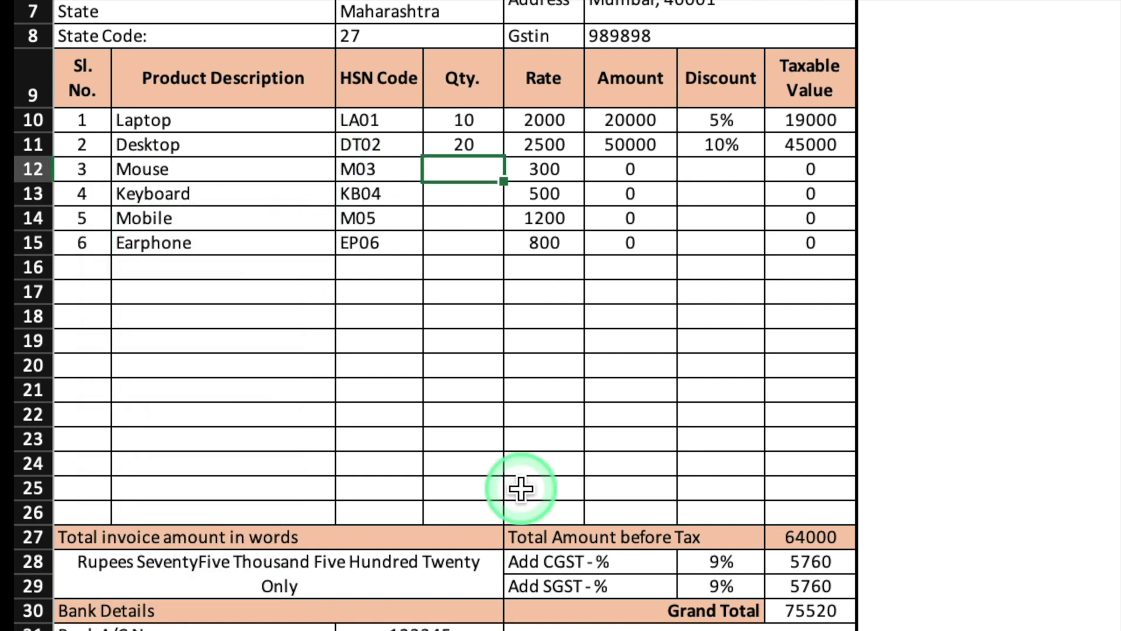
pyautogui.write('20')
pyautogui.press('Return')
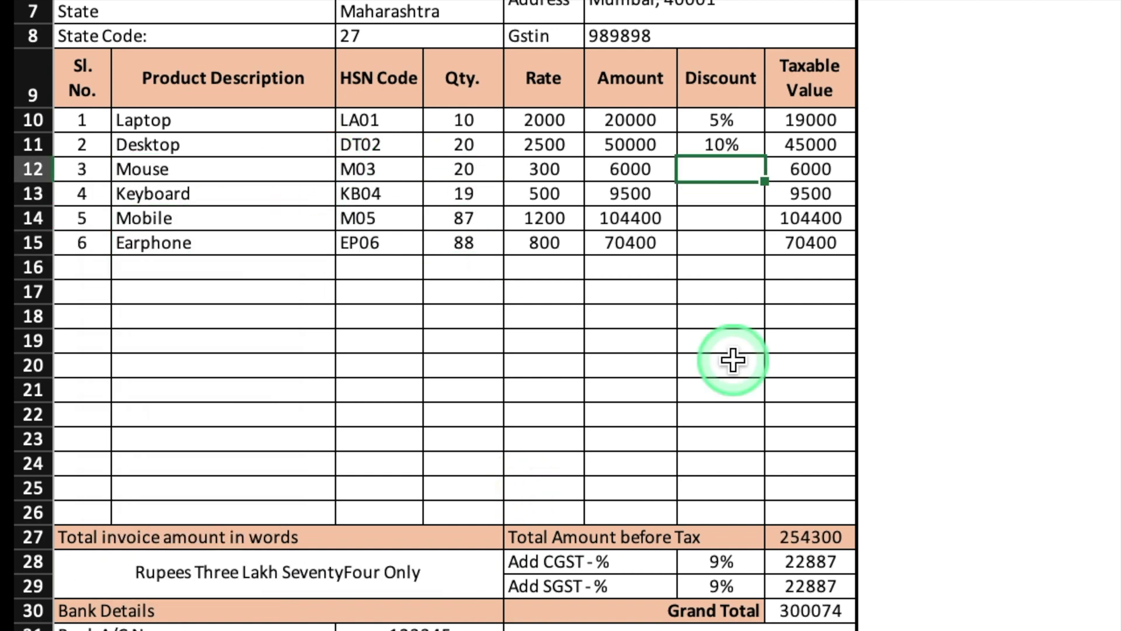
# Step: Apply a 2% discount to the Mouse line and a 9% discount to the Earphone line
pyautogui.write('2%')
pyautogui.press('Return')
pyautogui.press('Down')
pyautogui.press('Down')
pyautogui.write('9%')
pyautogui.press('Return')
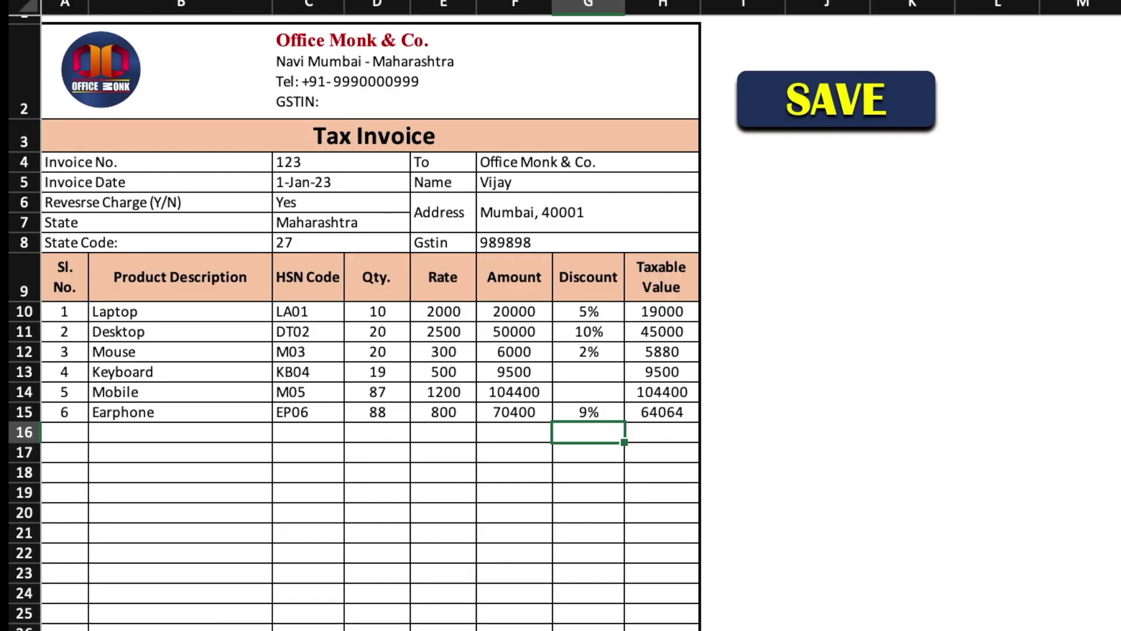
# Step: Save the completed invoice with the sheet's save macro and confirm the permanent sheet deletion
pyautogui.click(838, 125)
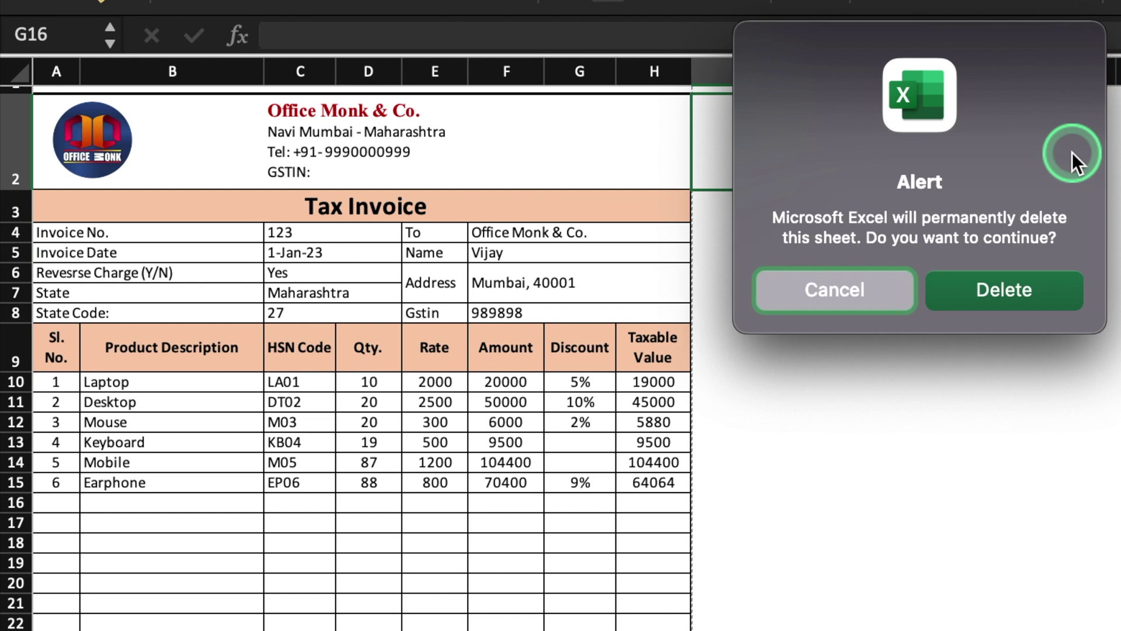
pyautogui.click(973, 291)
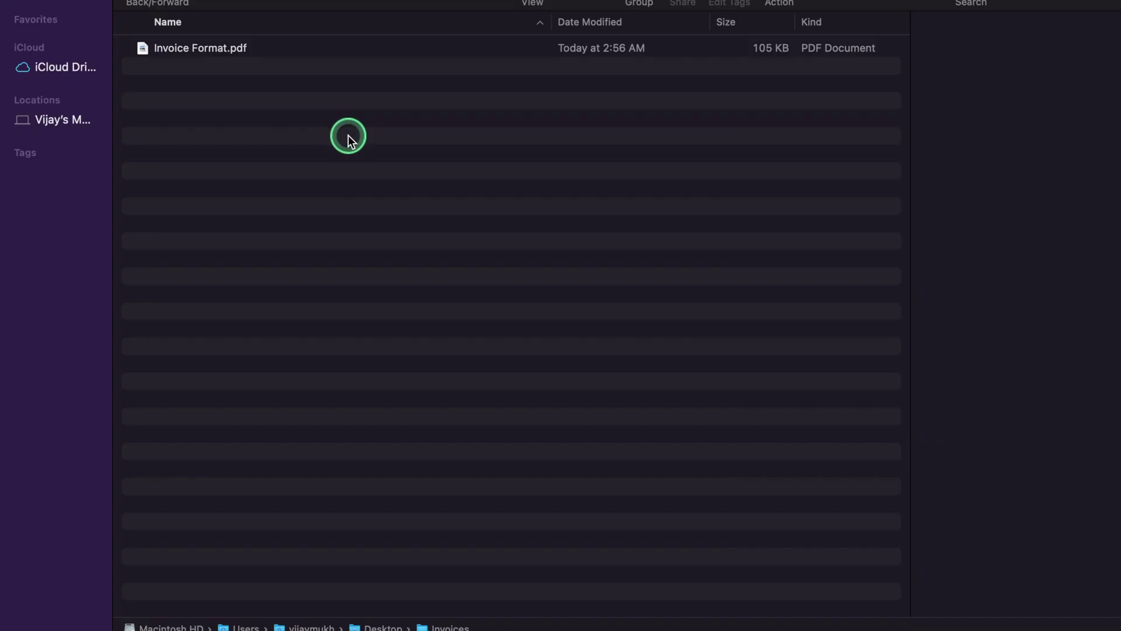
# Step: In Finder's Invoices folder, rename Invoice Format.pdf to Invoice No. 123.pdf
pyautogui.click(288, 49)
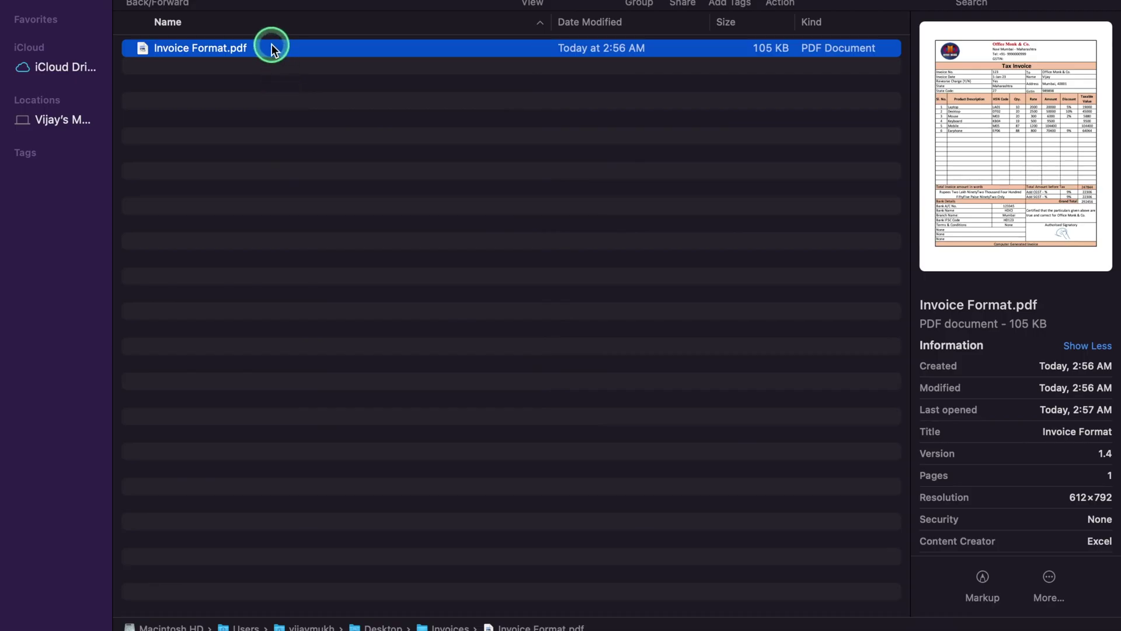
pyautogui.click(271, 47)
pyautogui.write('Invoice No')
pyautogui.write('. 123')
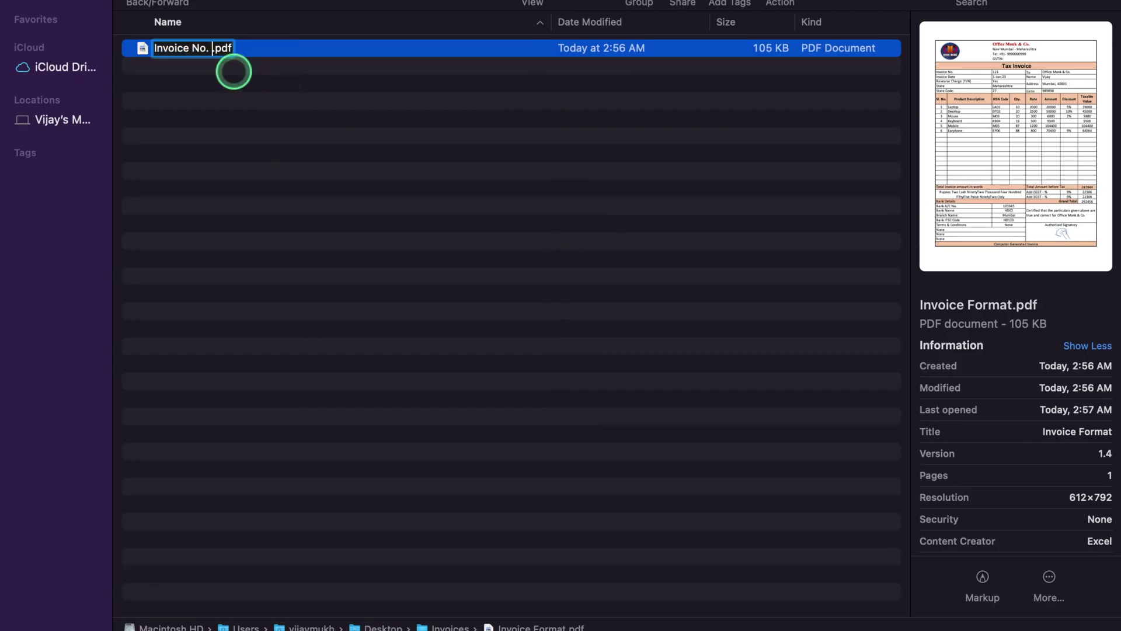
pyautogui.click(317, 150)
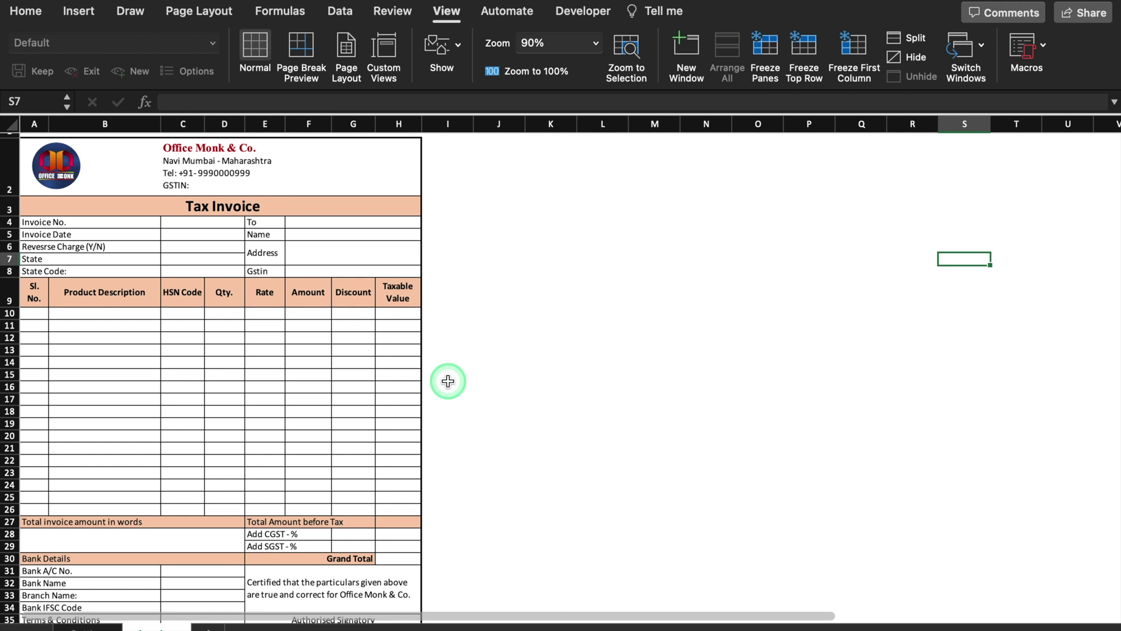
# Step: Switch to the blank invoice in Excel and enter invoice number Om 101 and invoice date 2/20/23
pyautogui.click(213, 225)
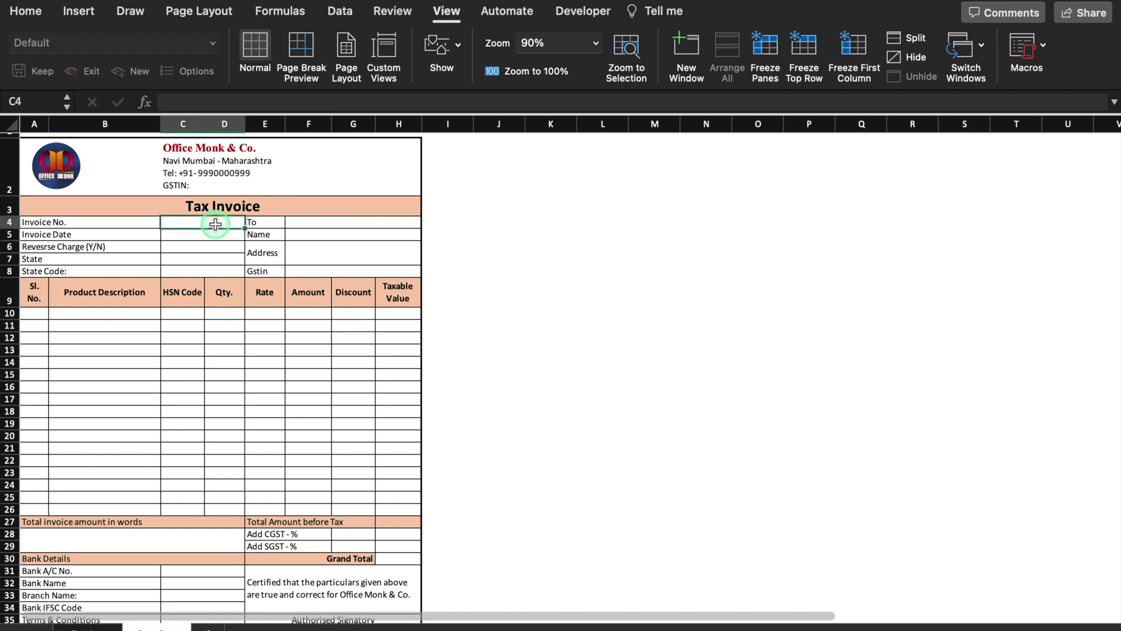
pyautogui.write('Om 101')
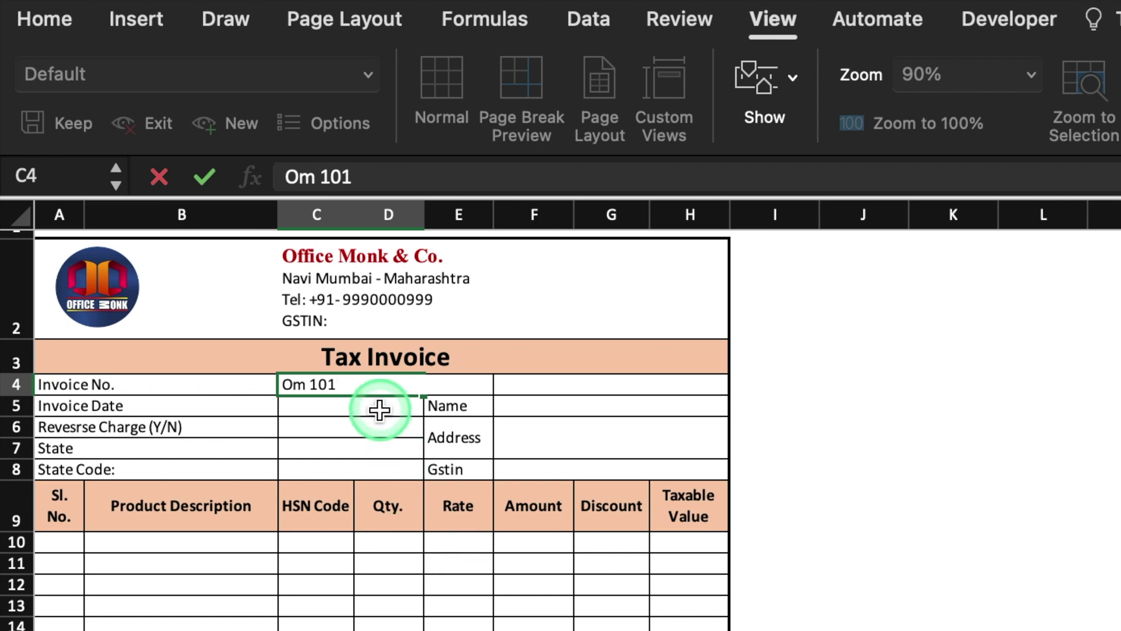
pyautogui.click(379, 410)
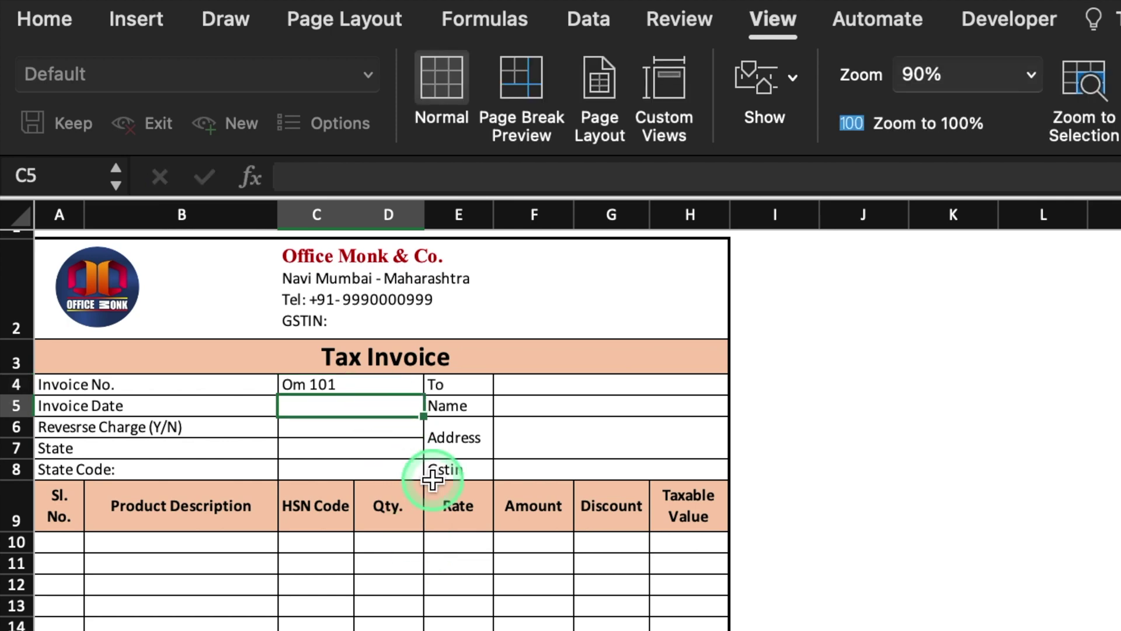
pyautogui.write('2/20/23')
pyautogui.press('Return')
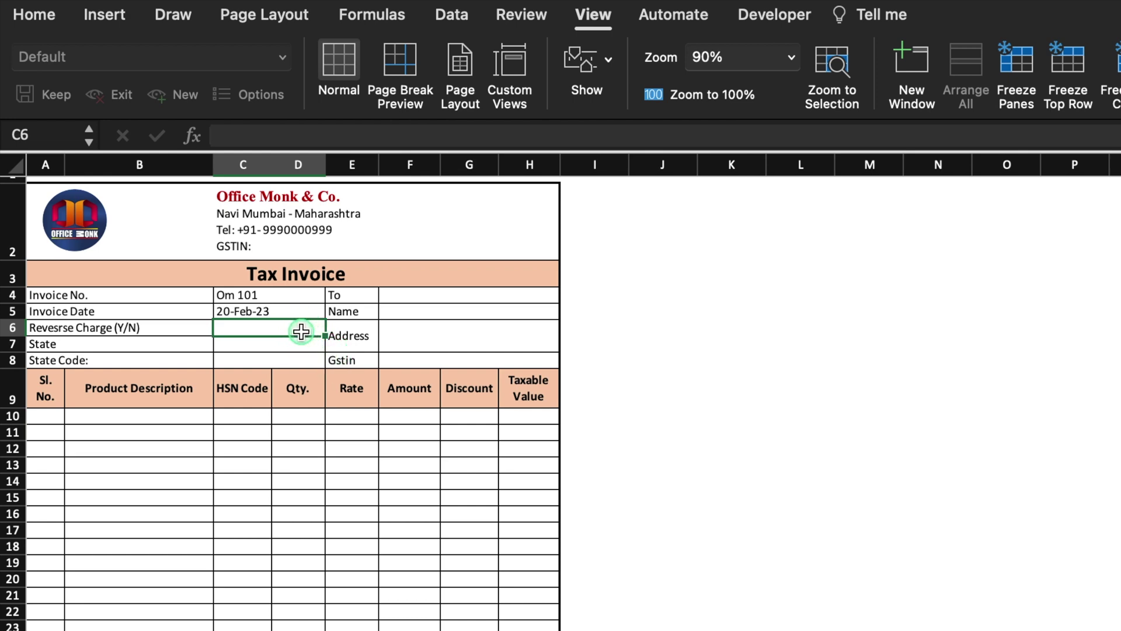
# Step: Add a list data validation with the options Yes,No to the reverse charge cell C6
pyautogui.click(432, 21)
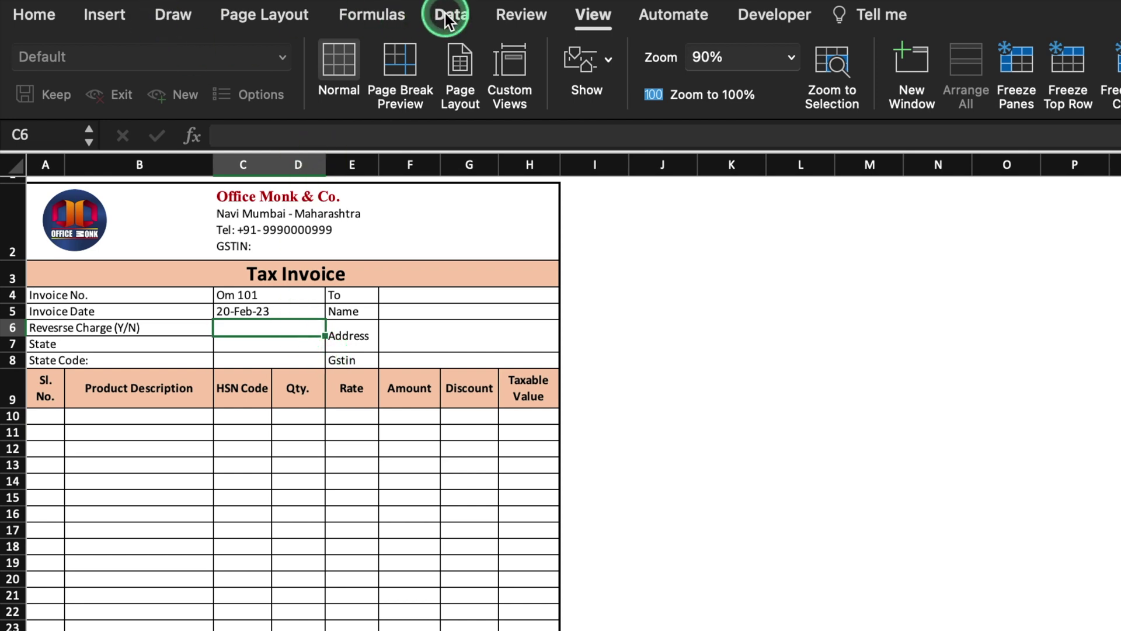
pyautogui.click(1031, 60)
pyautogui.click(1086, 102)
pyautogui.click(738, 225)
pyautogui.click(595, 312)
pyautogui.click(621, 350)
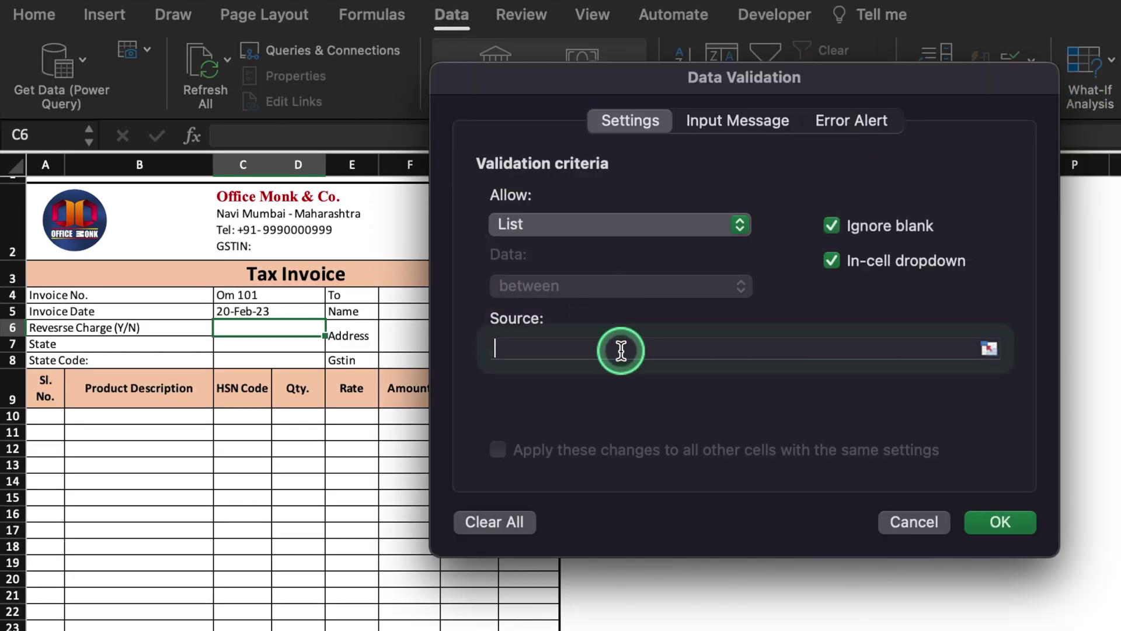
pyautogui.write('Yes,No')
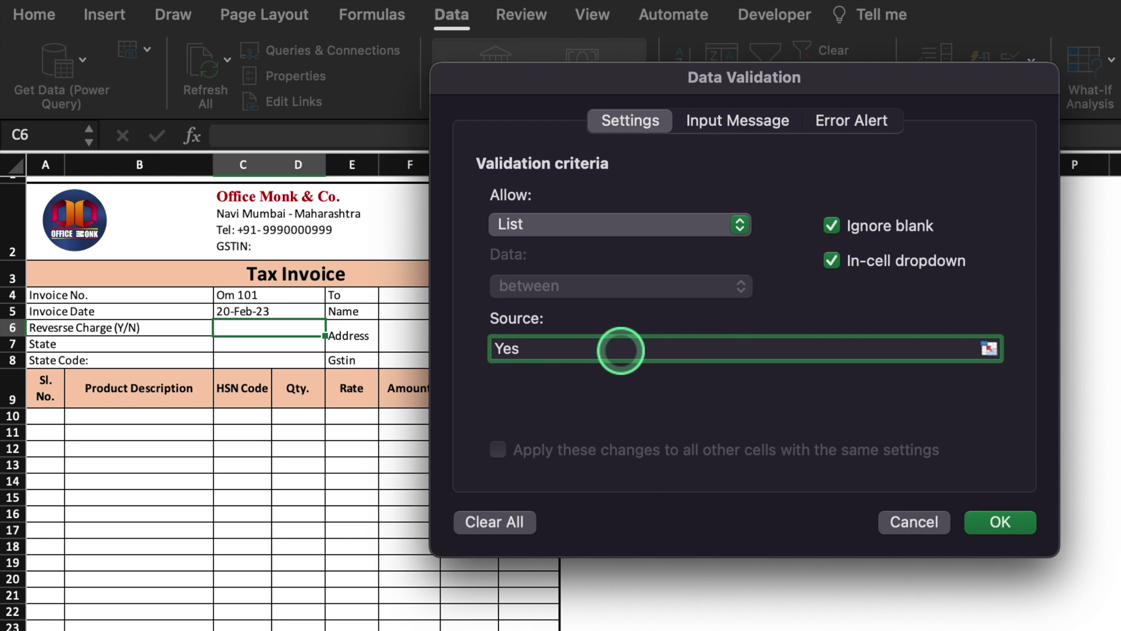
pyautogui.click(1018, 528)
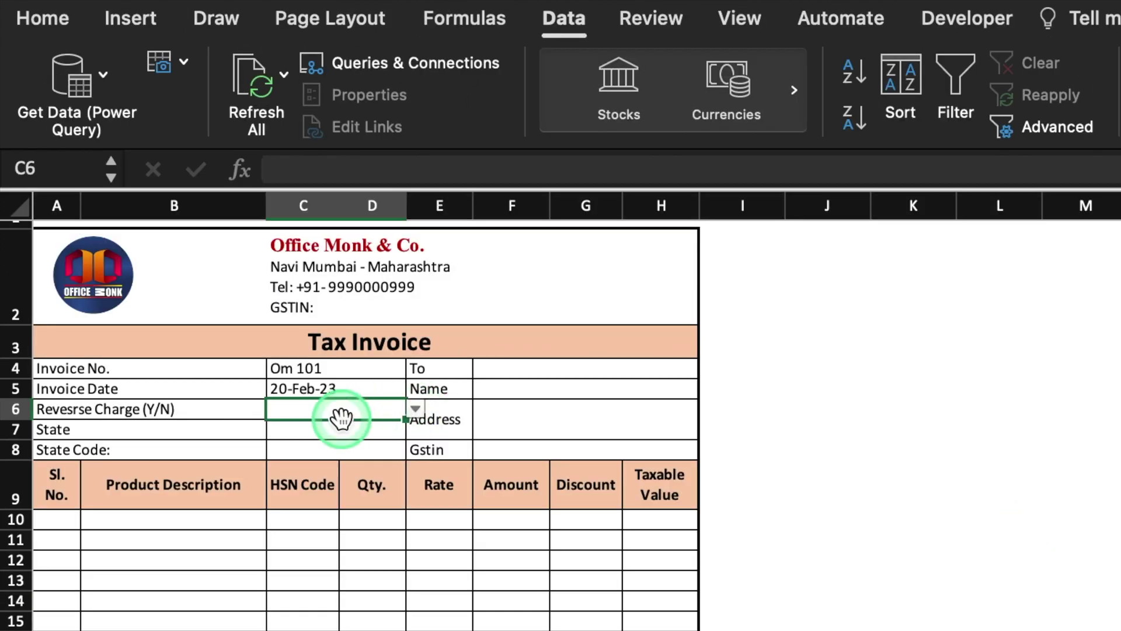
# Step: Fill in the invoice details with reverse charge Yes, state Maharashtra and state code 27
pyautogui.click(415, 409)
pyautogui.click(305, 437)
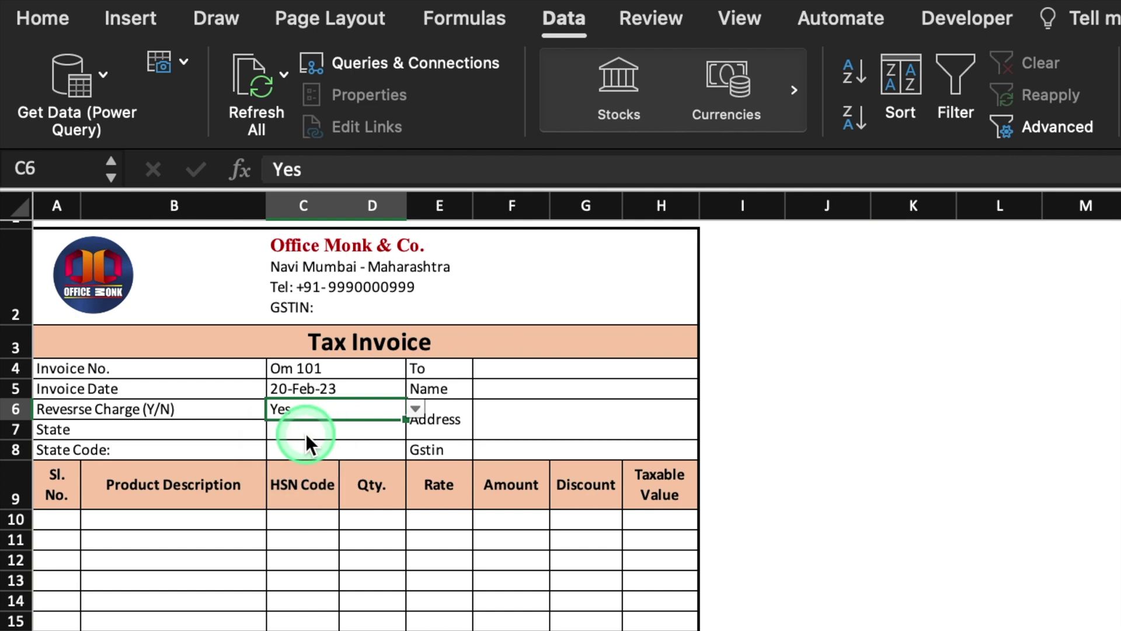
pyautogui.click(343, 429)
pyautogui.write('Mahar')
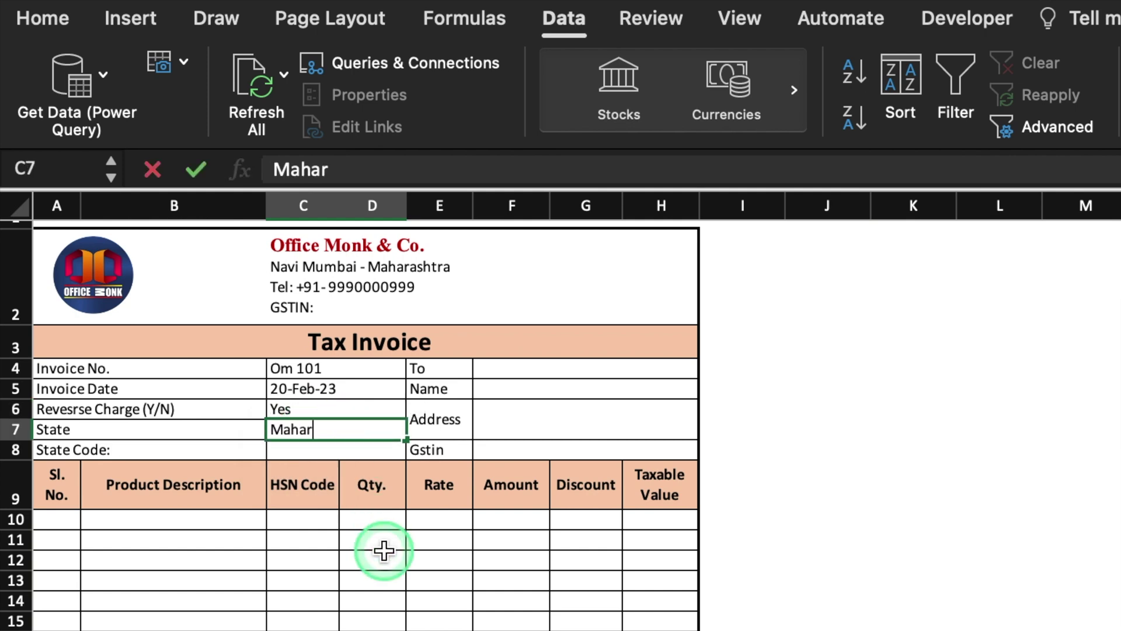
pyautogui.write('ashtra')
pyautogui.click(358, 450)
pyautogui.write('27')
# Step: Fill in the recipient block with Jacob & Co. as To, the contact's name, the address Mumbai and the GSTIN number
pyautogui.click(584, 369)
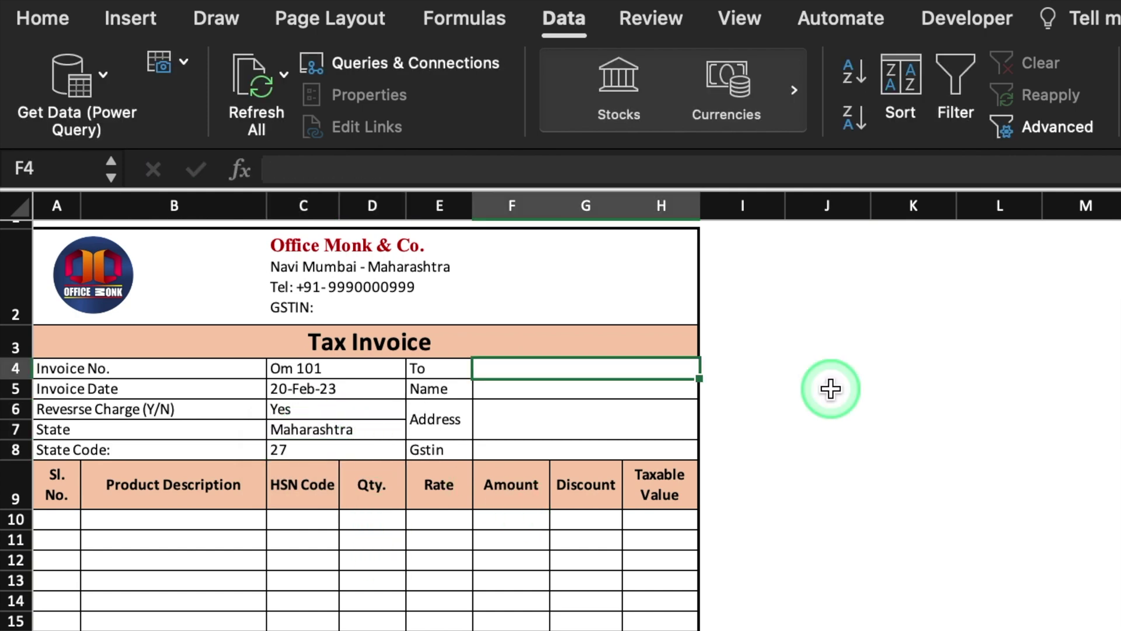
pyautogui.write('Jacob & Co.')
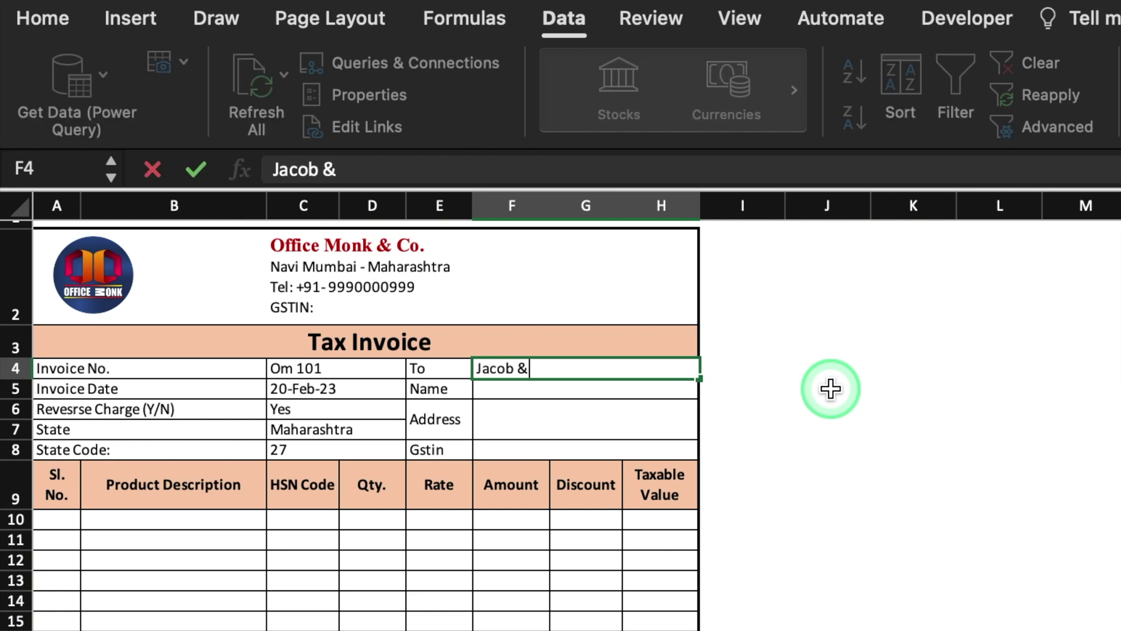
pyautogui.click(620, 388)
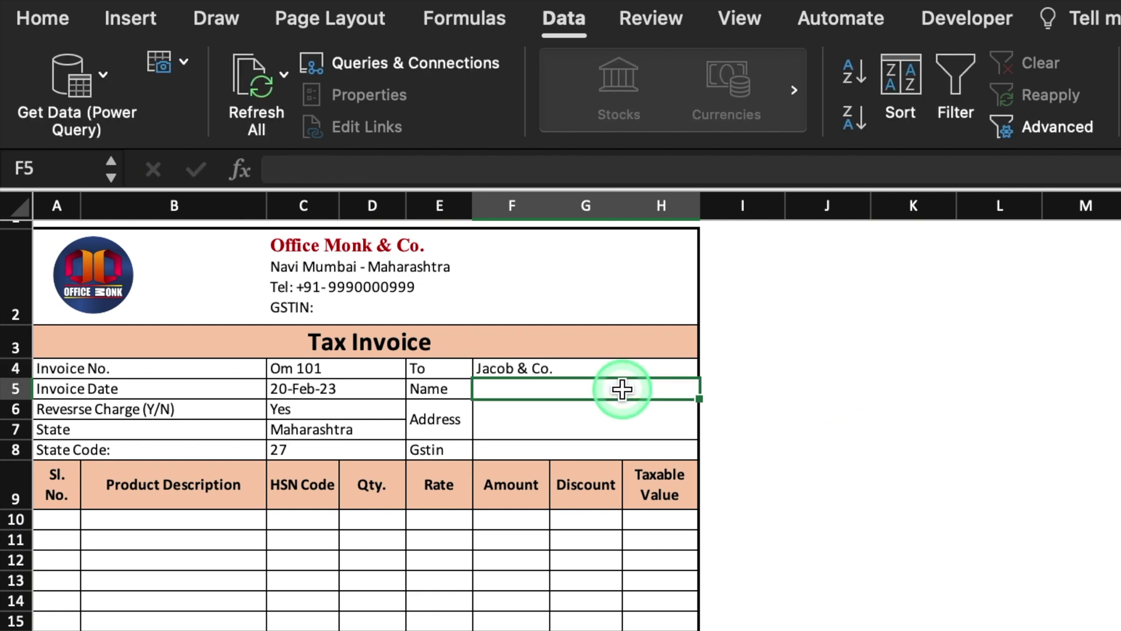
pyautogui.write('Jacob')
pyautogui.press('BackSpace')
pyautogui.click(621, 417)
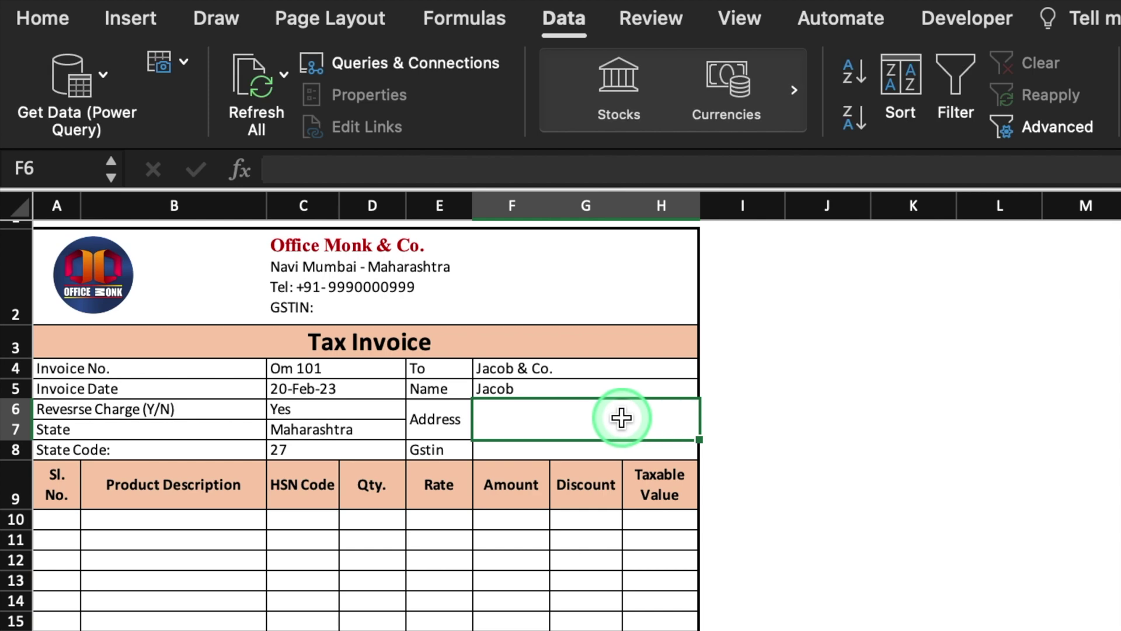
pyautogui.write('Mumbai')
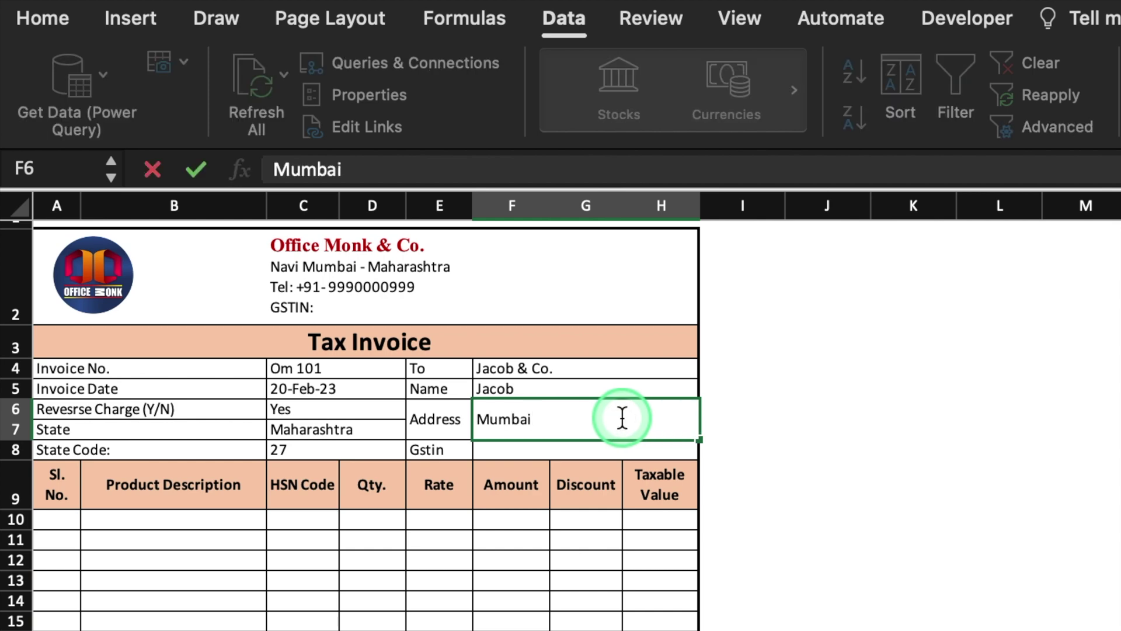
pyautogui.click(607, 445)
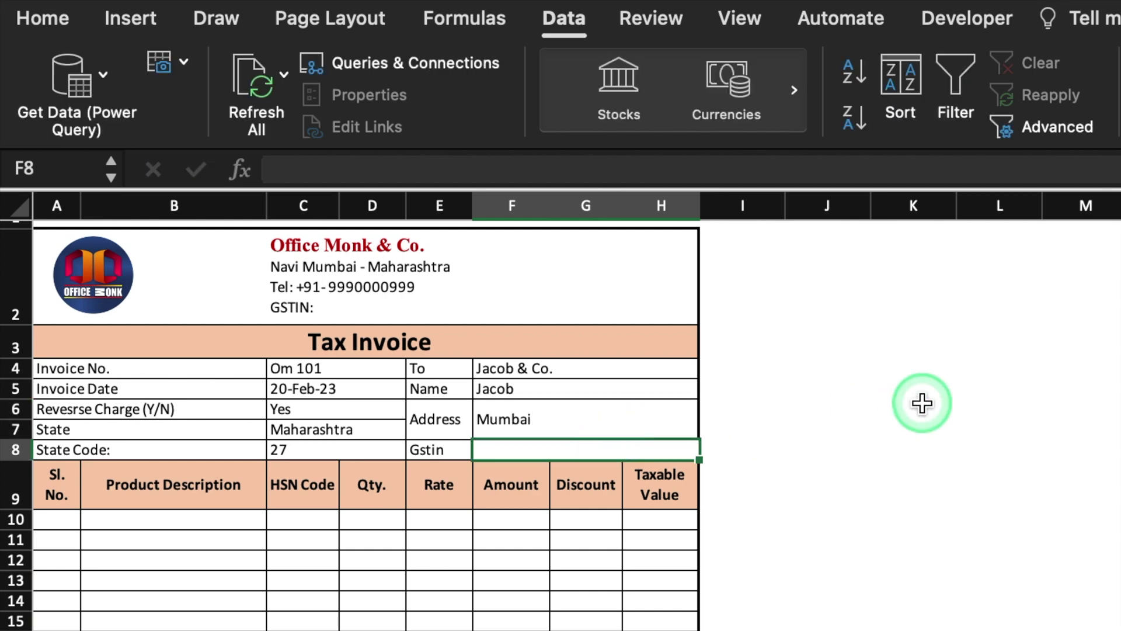
pyautogui.write('8987652')
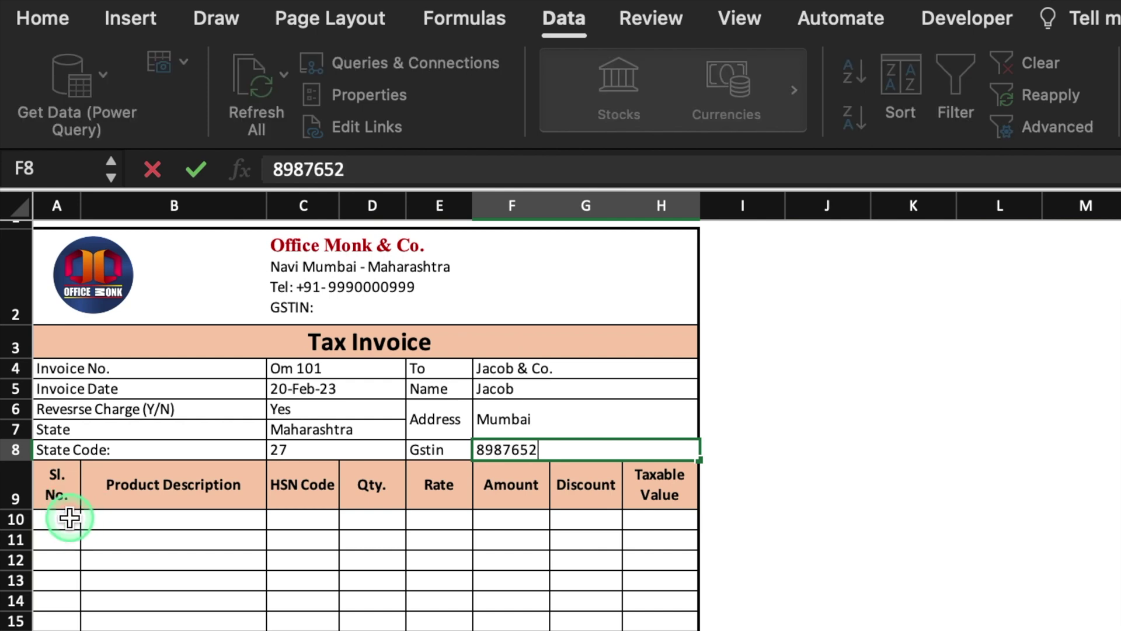
# Step: Enter the serial number formula =ROWS($A$10:A10) in cell A10
pyautogui.click(67, 520)
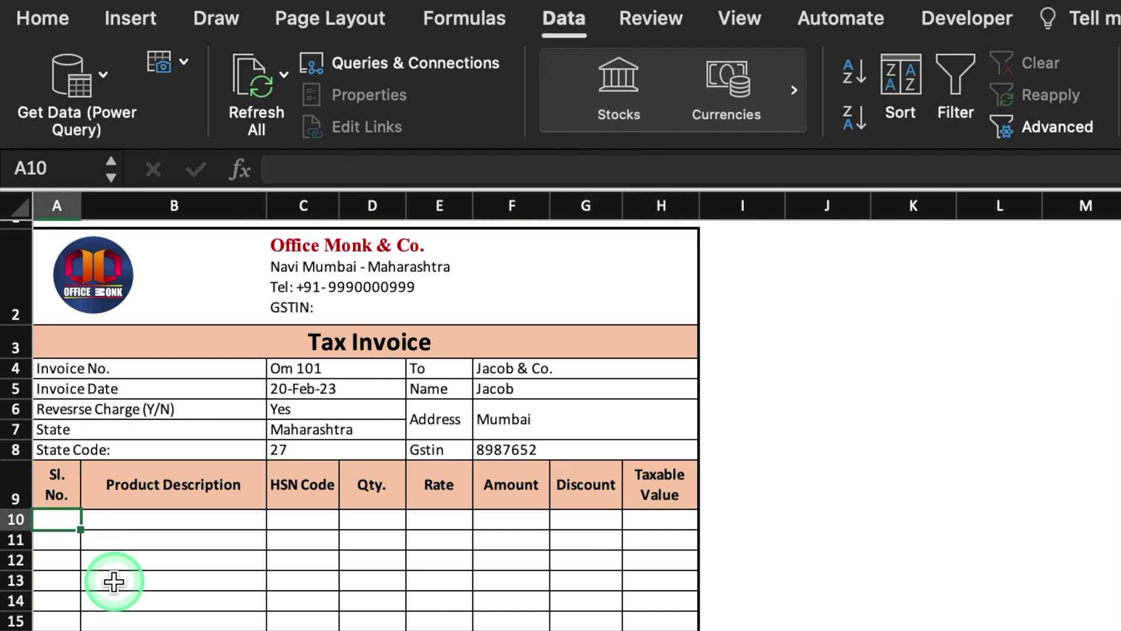
pyautogui.write('=row')
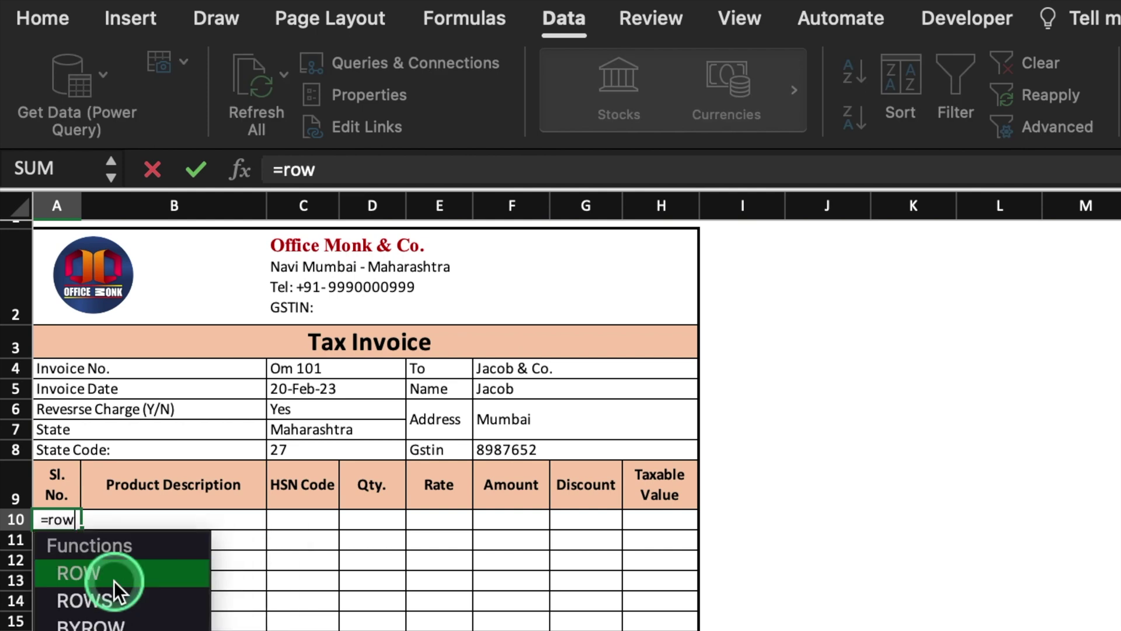
pyautogui.doubleClick(114, 596)
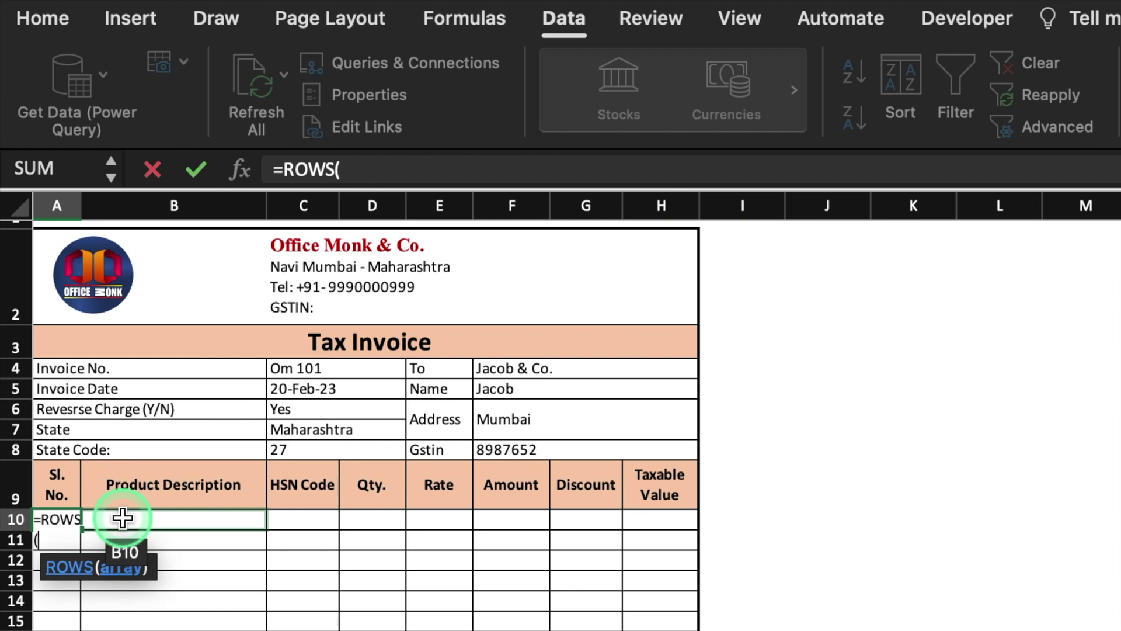
pyautogui.click(122, 518)
pyautogui.press('Left')
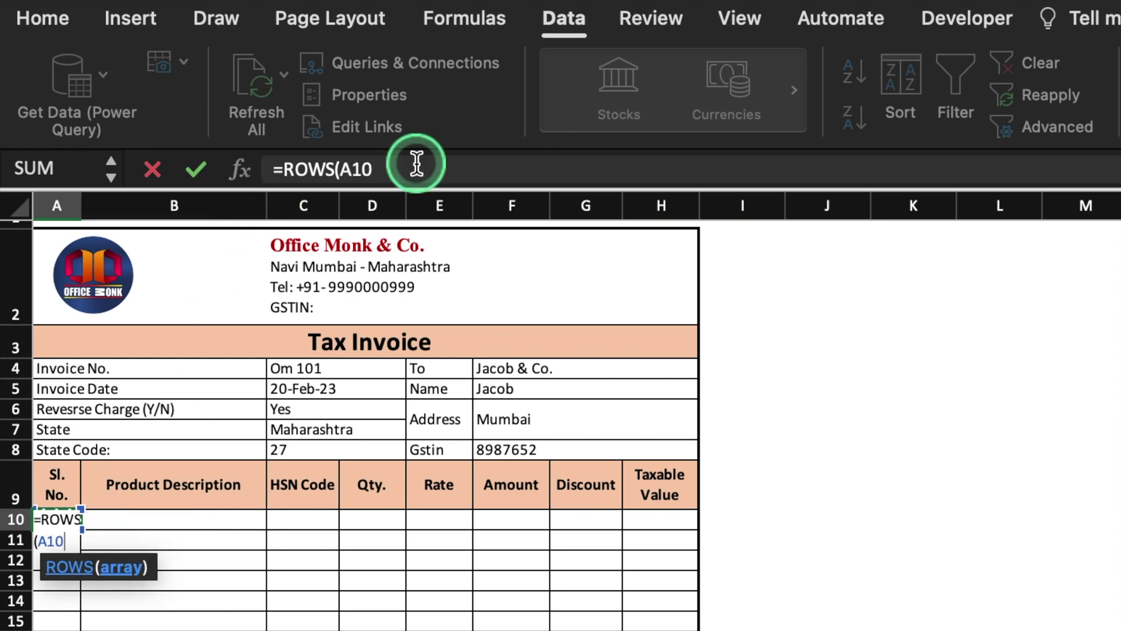
pyautogui.press('F4')
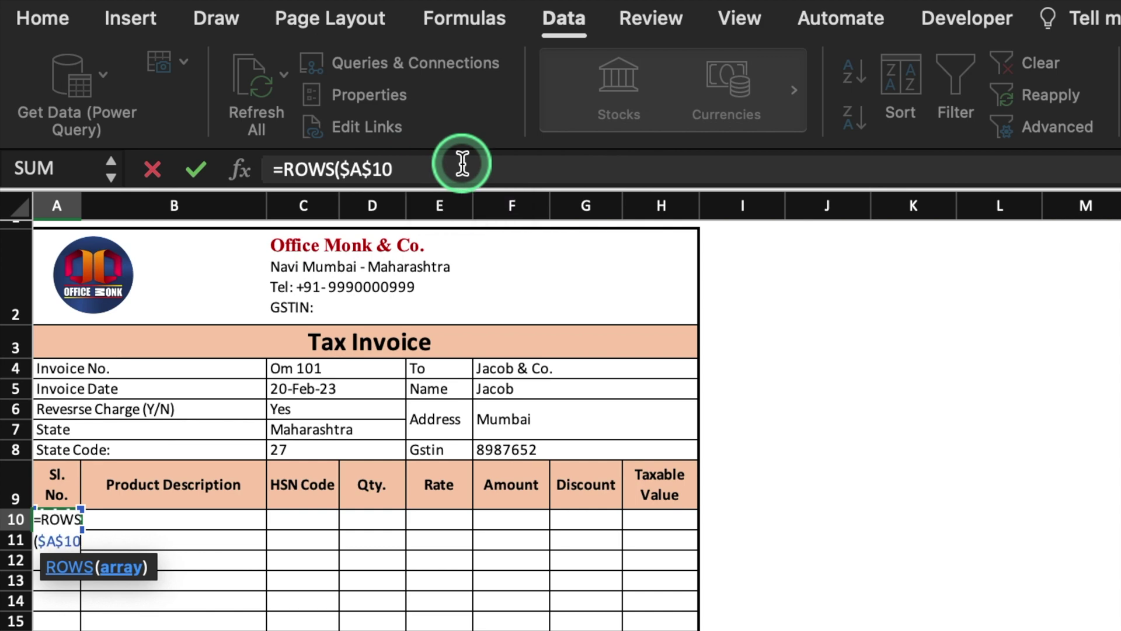
pyautogui.write(':')
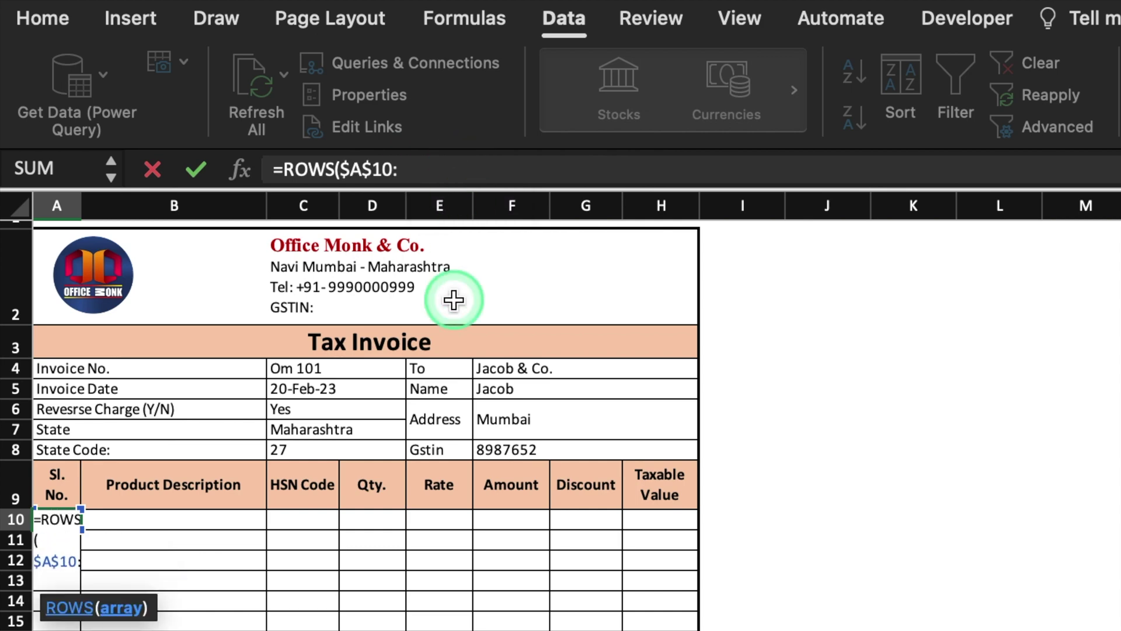
pyautogui.click(172, 514)
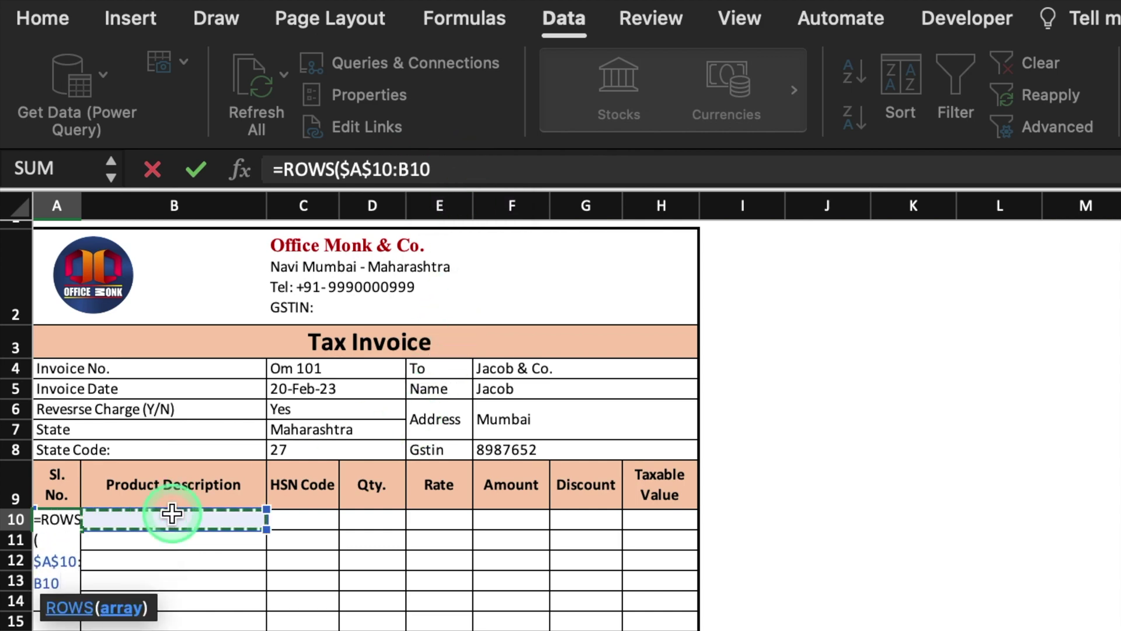
pyautogui.press('Left')
pyautogui.write(')')
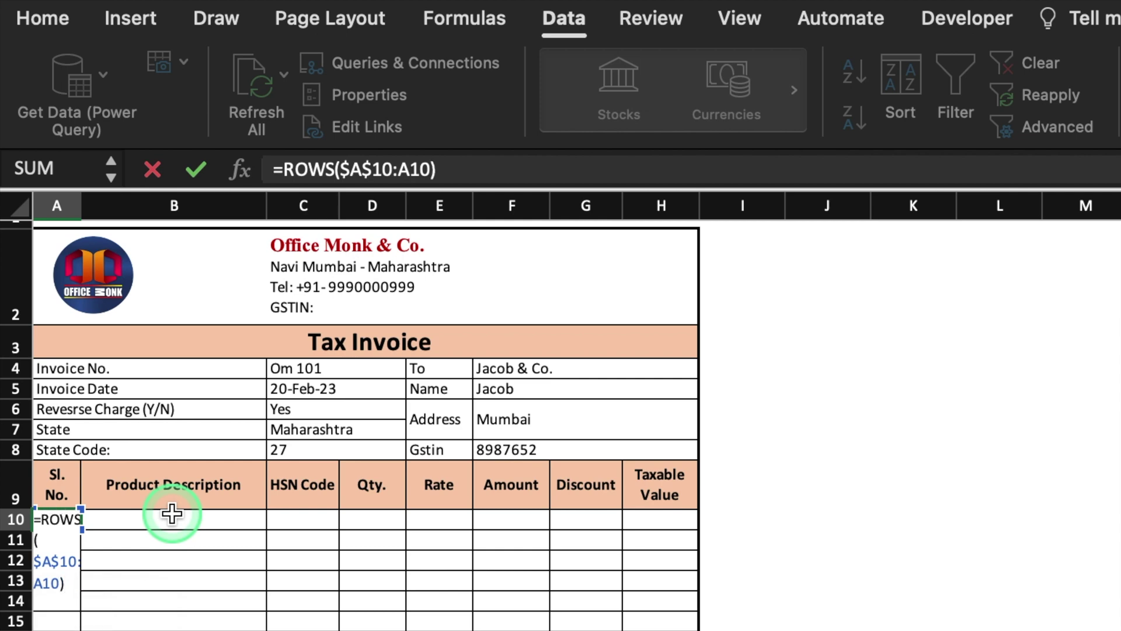
pyautogui.press('Return')
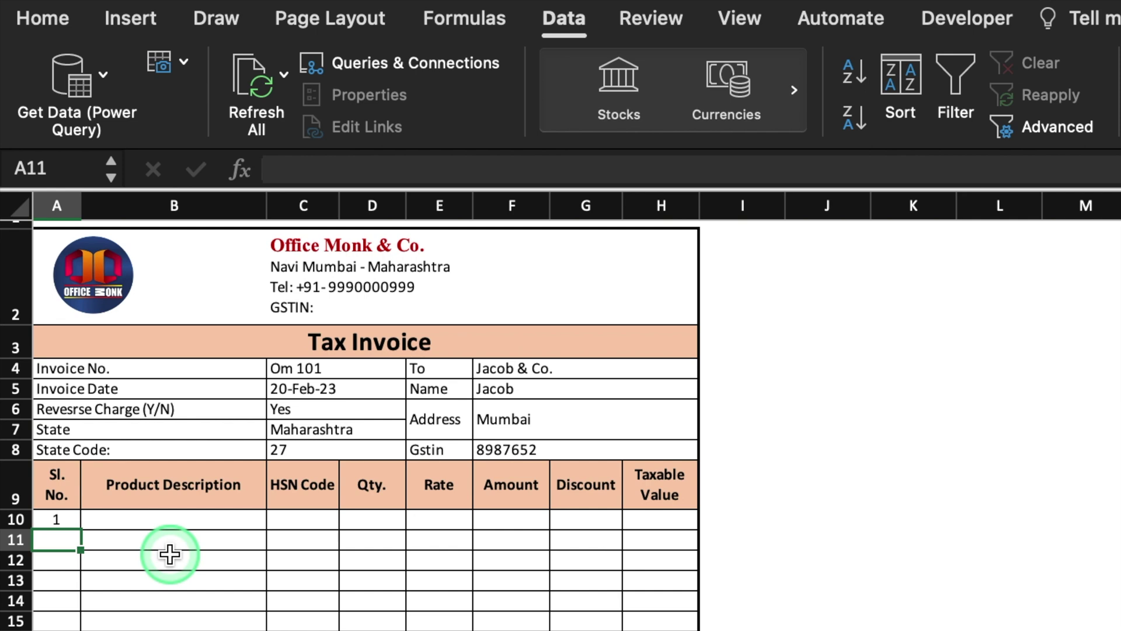
# Step: Extend the A10 formula to =IF(B10=0,"",ROWS($A$10:A10)) and fill it down the Sl. No. column
pyautogui.press('Up')
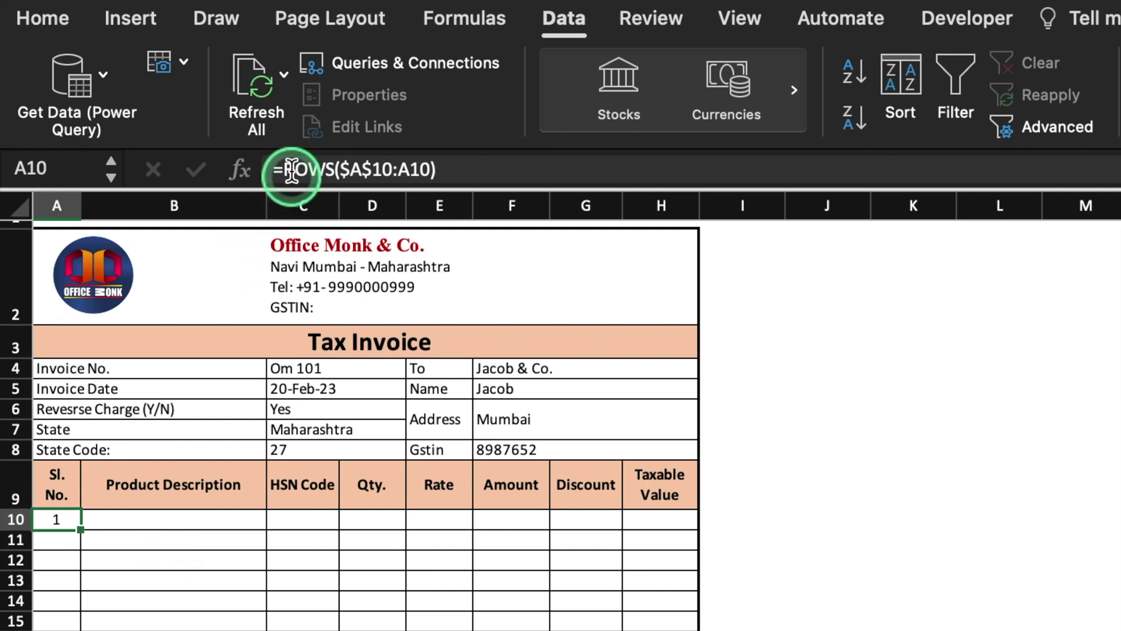
pyautogui.click(296, 170)
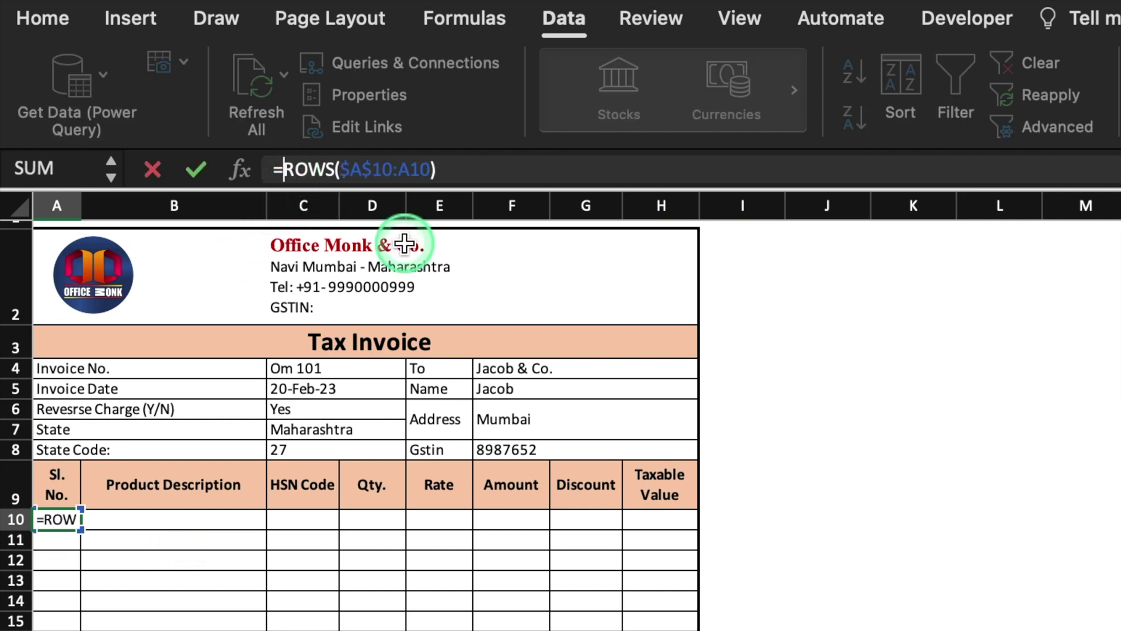
pyautogui.write('if(')
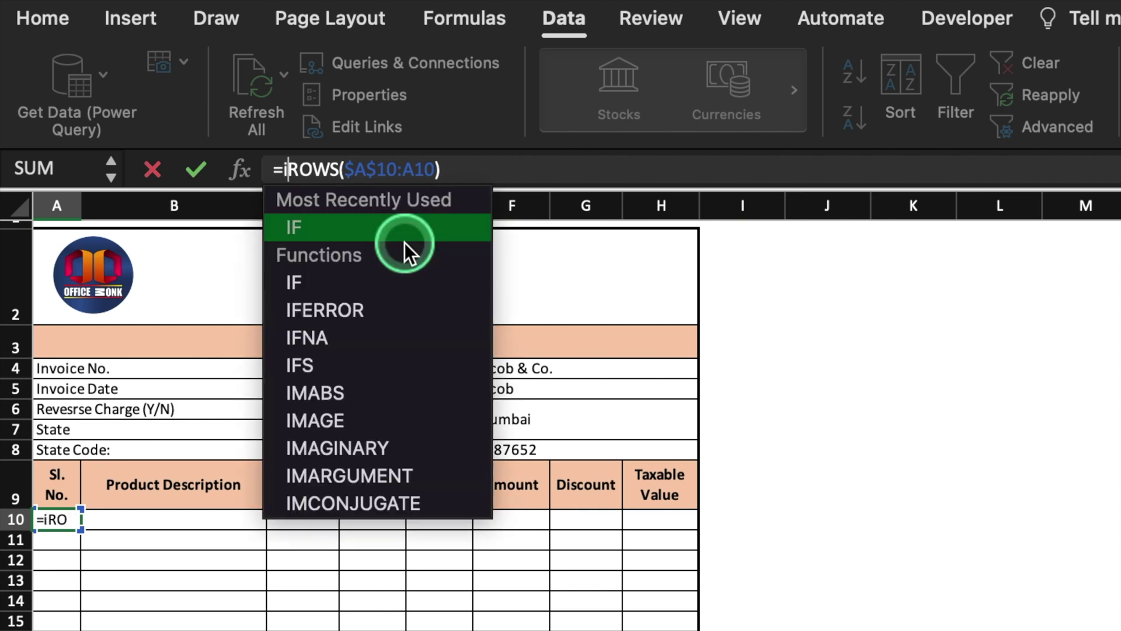
pyautogui.click(198, 519)
pyautogui.write('=')
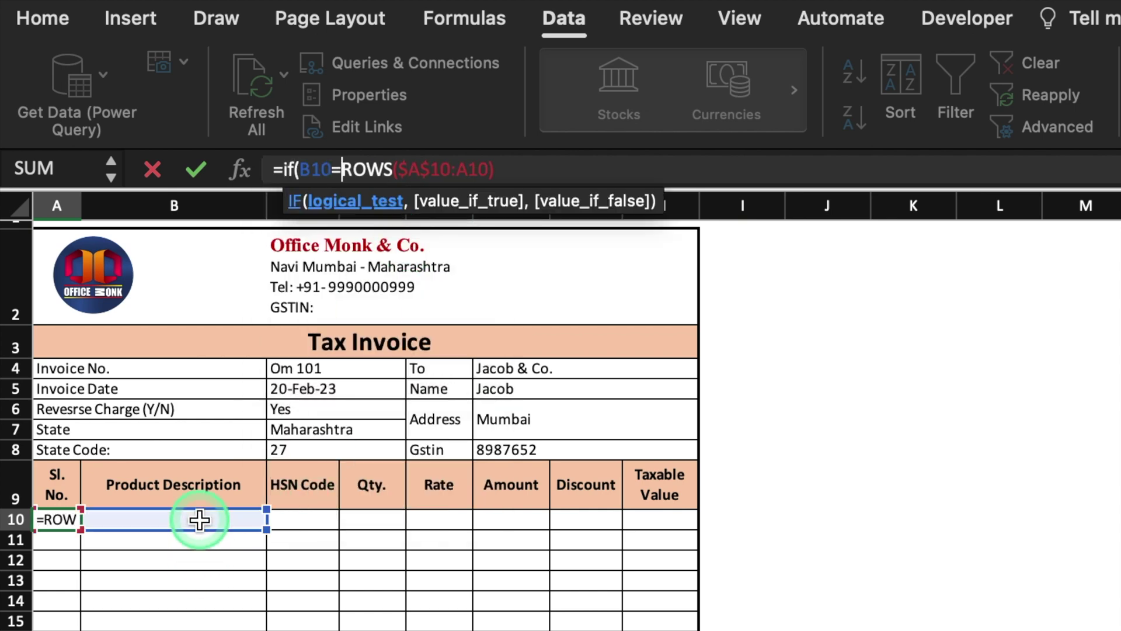
pyautogui.write('0,')
pyautogui.write('""')
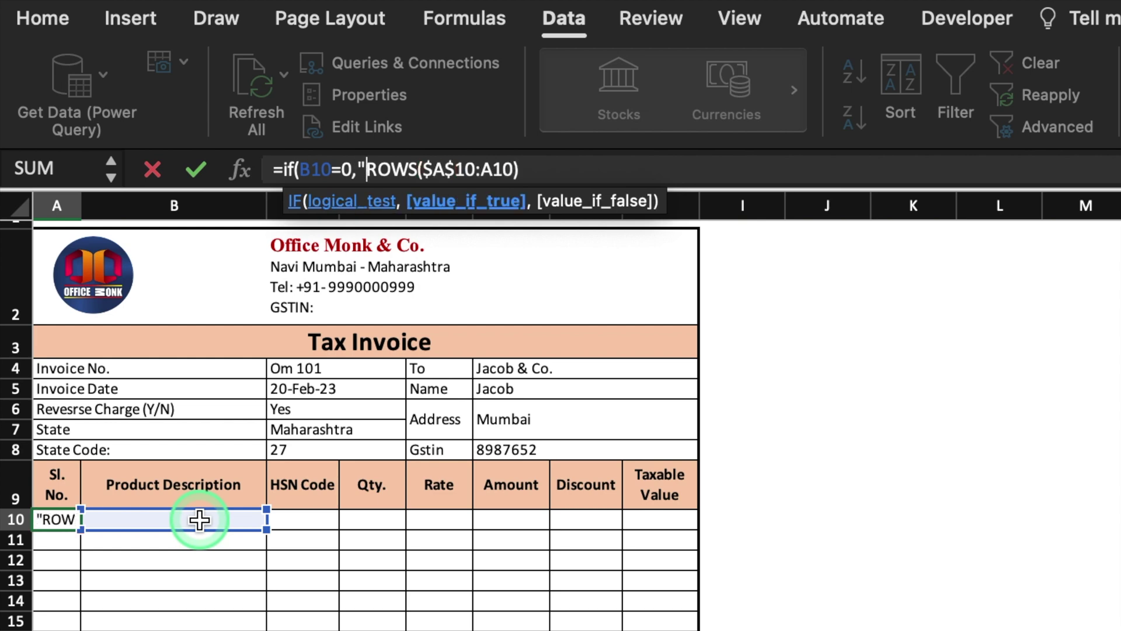
pyautogui.write(',')
pyautogui.click(575, 172)
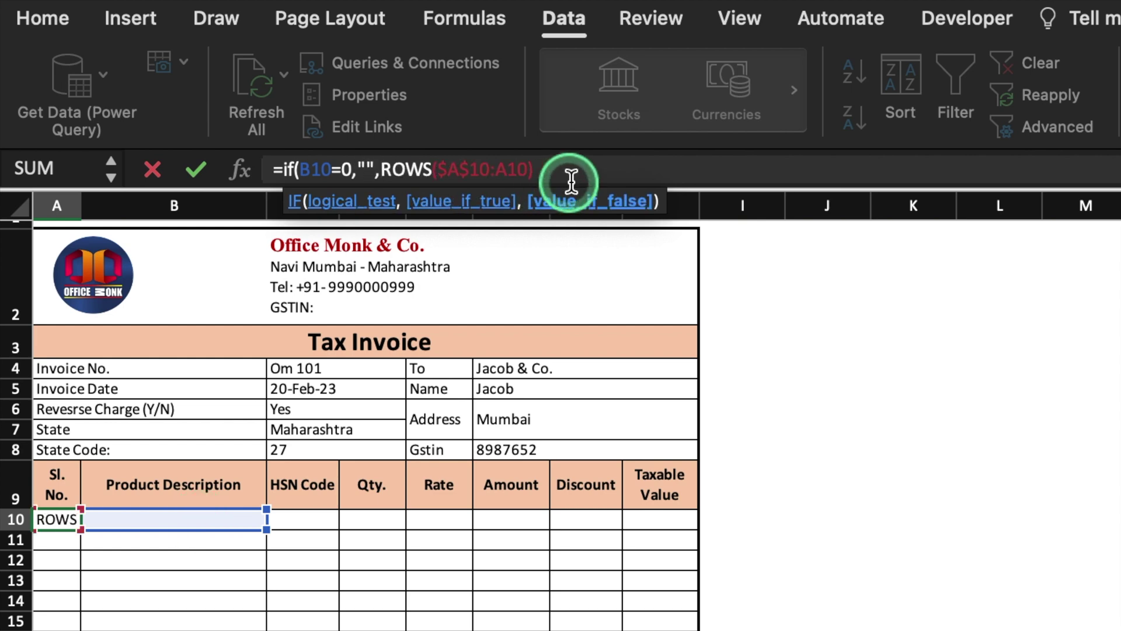
pyautogui.write(')')
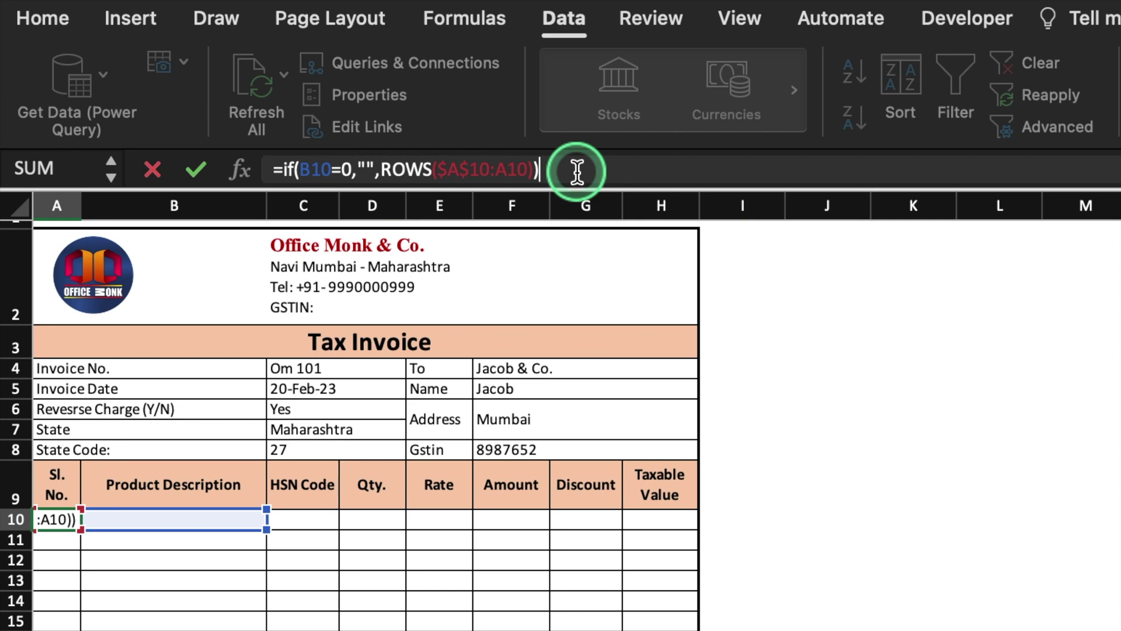
pyautogui.press('Return')
pyautogui.click(70, 518)
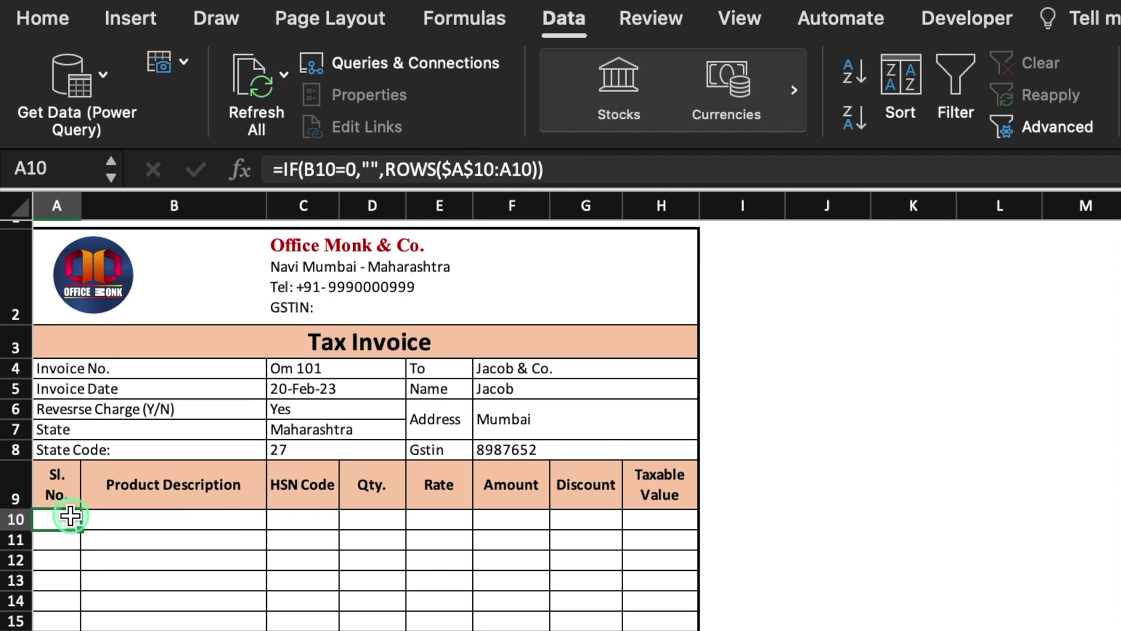
pyautogui.moveTo(80, 529); pyautogui.dragTo(80, 628)
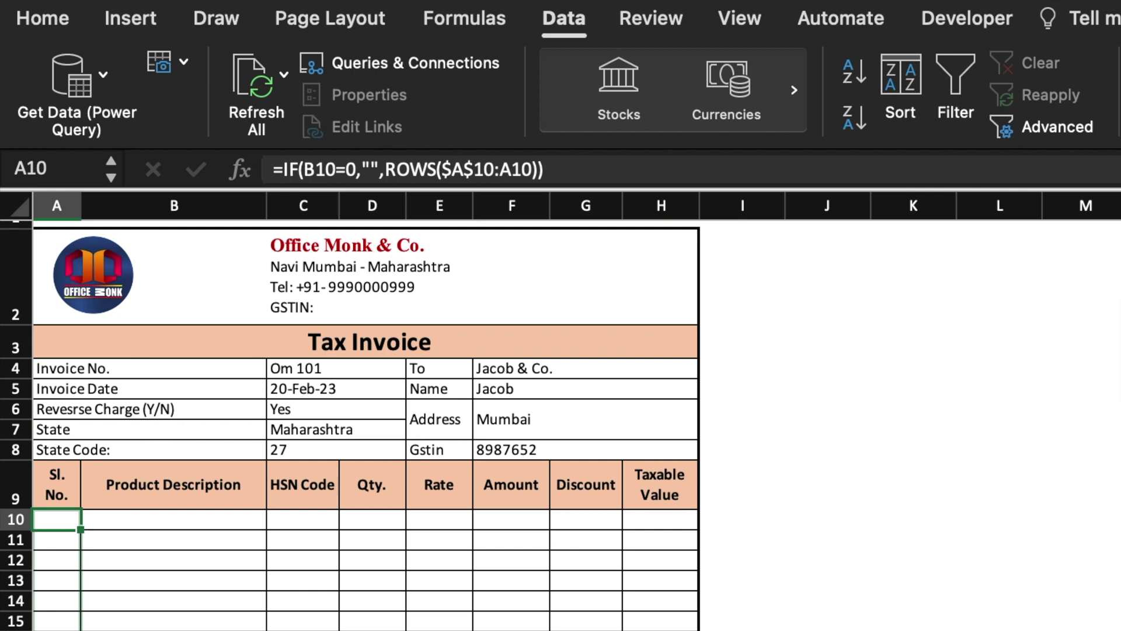
# Step: Add a dropdown list to the Product Description cells B10:B26, sourced from the product names in Setting!B3:B12
pyautogui.click(171, 520)
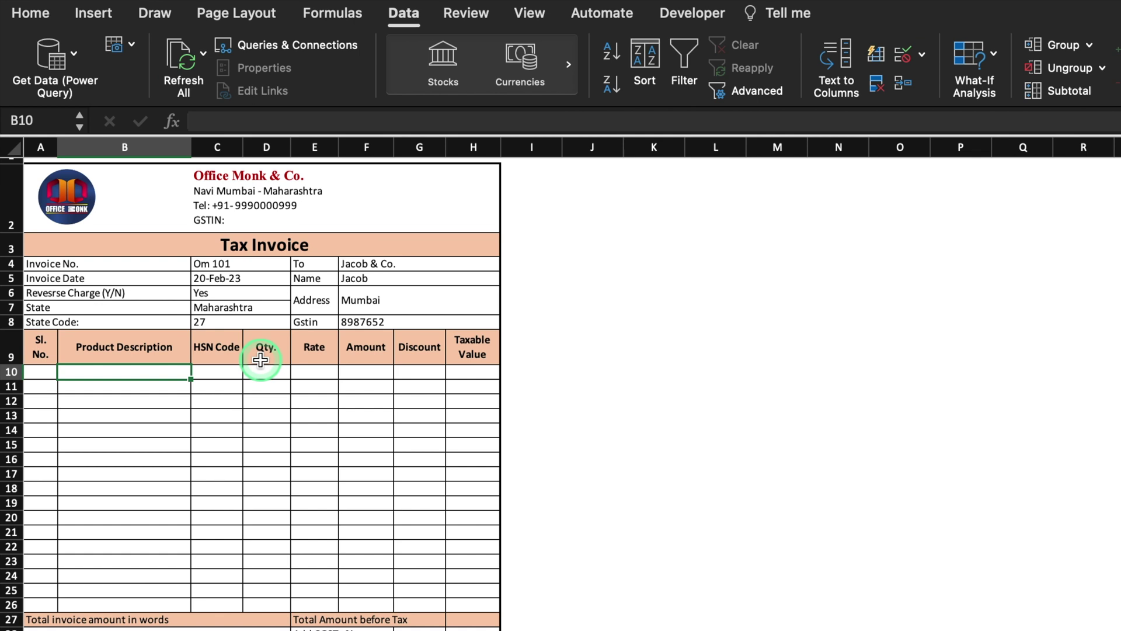
pyautogui.moveTo(168, 371); pyautogui.dragTo(156, 600)
pyautogui.click(921, 54)
pyautogui.click(972, 83)
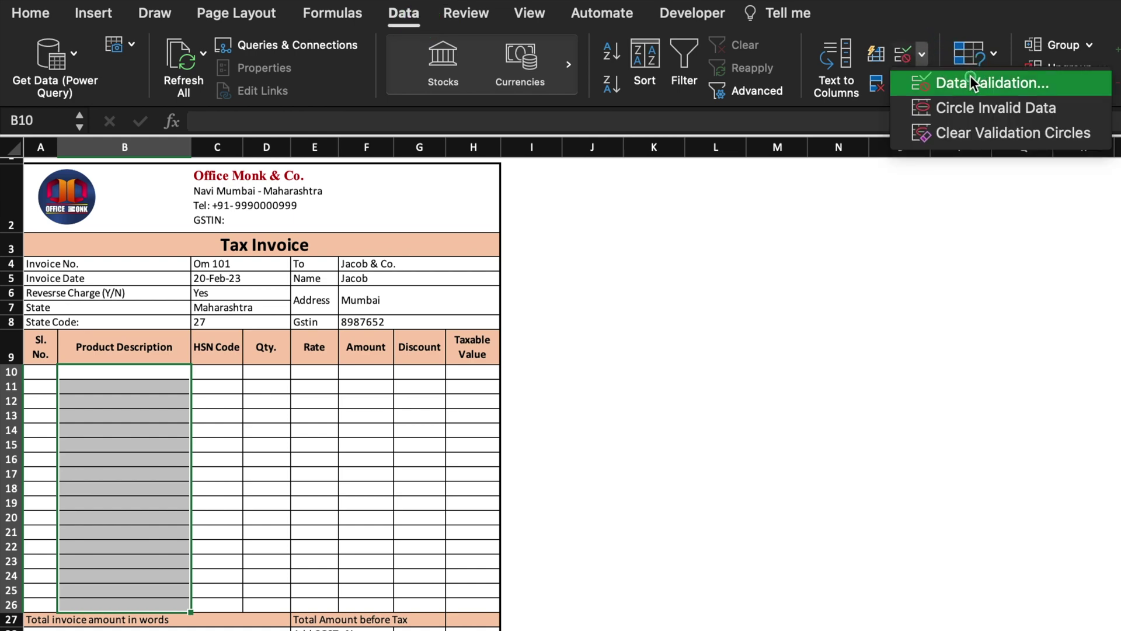
pyautogui.click(662, 200)
pyautogui.click(548, 269)
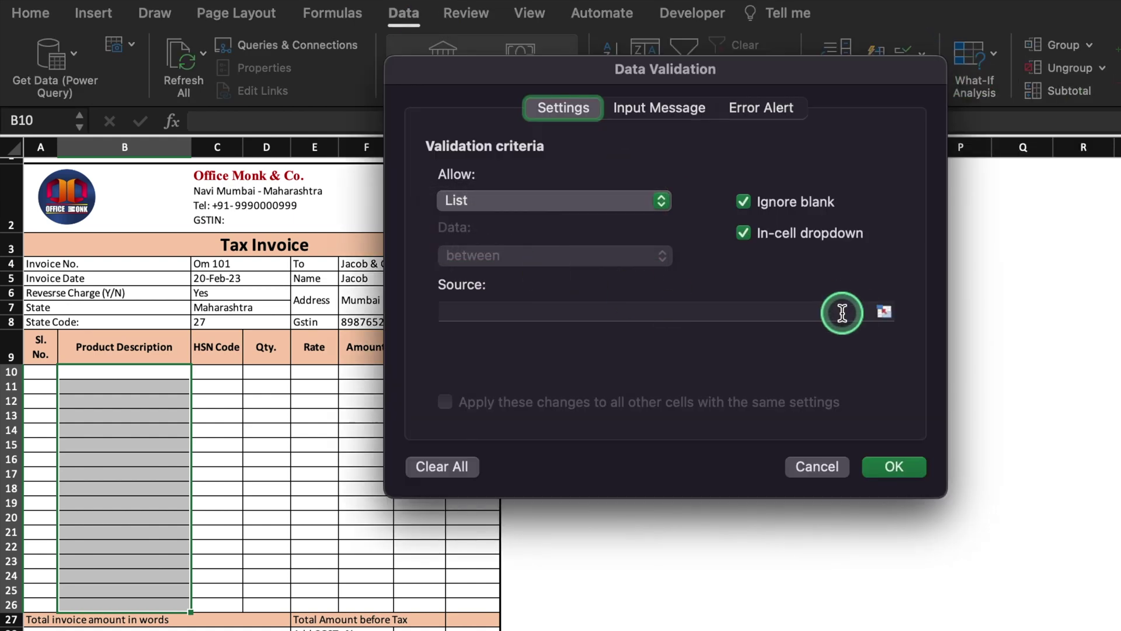
pyautogui.click(842, 313)
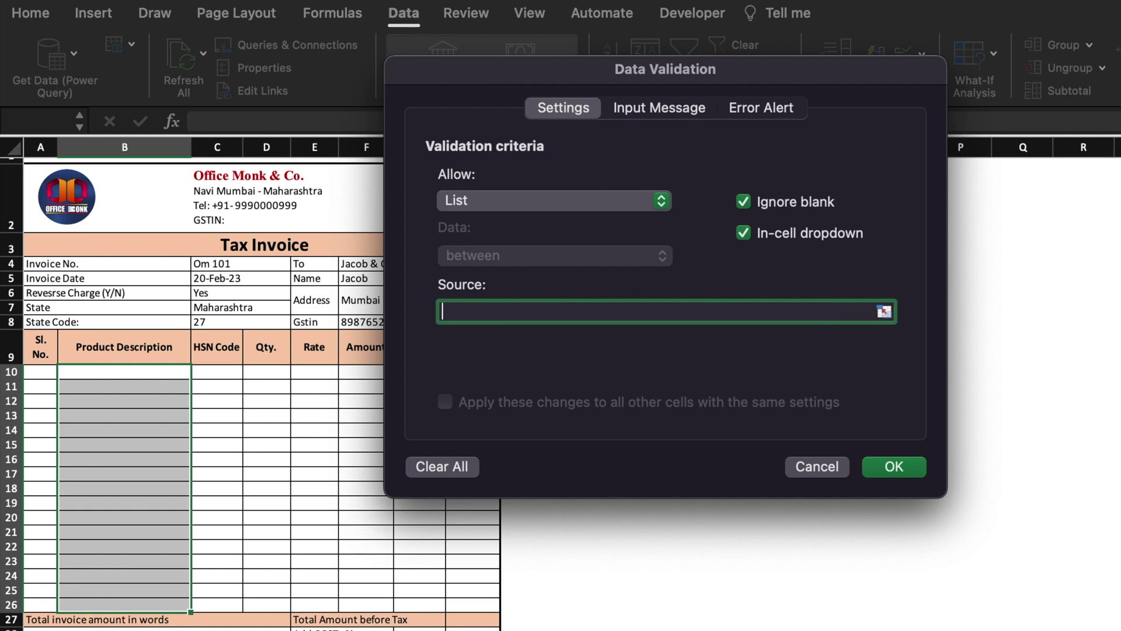
pyautogui.hotkey('ctrl', 'pagedown')
pyautogui.moveTo(112, 201); pyautogui.dragTo(110, 350)
pyautogui.click(894, 467)
# Step: Choose Desktop as the first product in B10 and Laptop as the second in B11
pyautogui.click(136, 371)
pyautogui.click(149, 386)
pyautogui.click(150, 501)
pyautogui.click(142, 371)
# Step: Enter the HSN Code lookup formula =VLOOKUP(B10,Setting!B3:D12,2,0) in cell C10
pyautogui.click(197, 372)
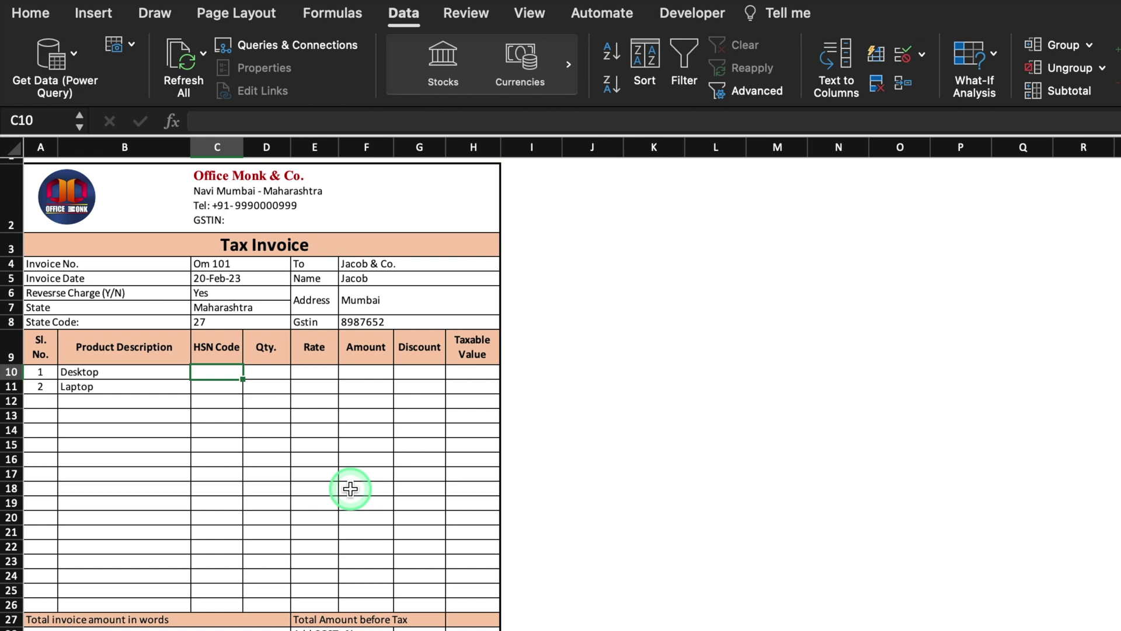
pyautogui.write('=vlookup(')
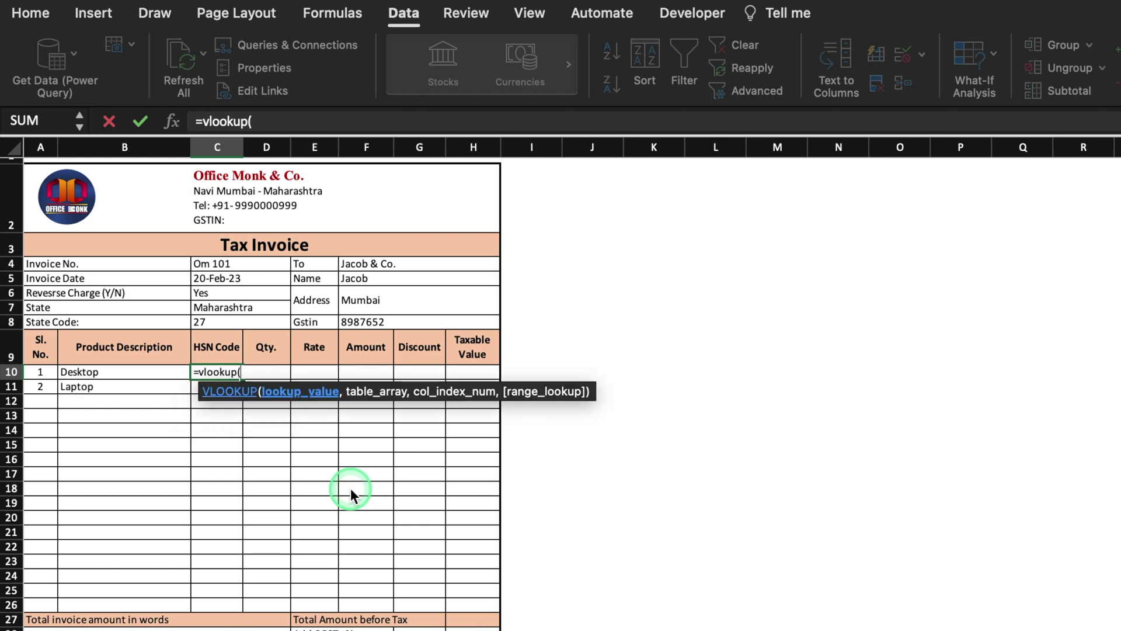
pyautogui.click(154, 374)
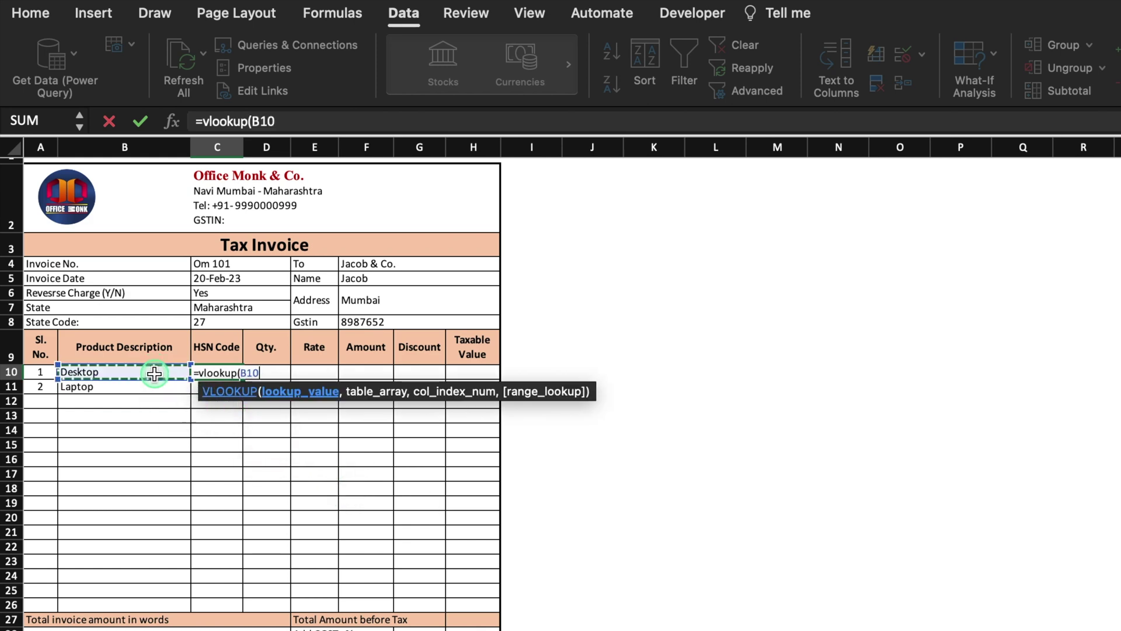
pyautogui.write(',')
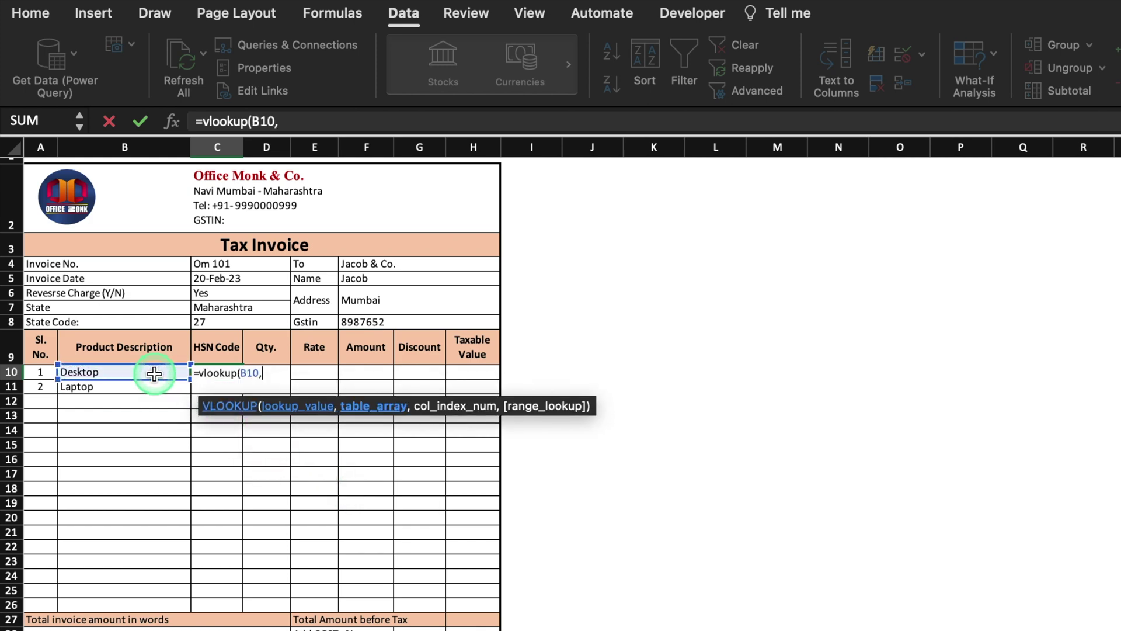
pyautogui.hotkey('ctrl', 'pagedown')
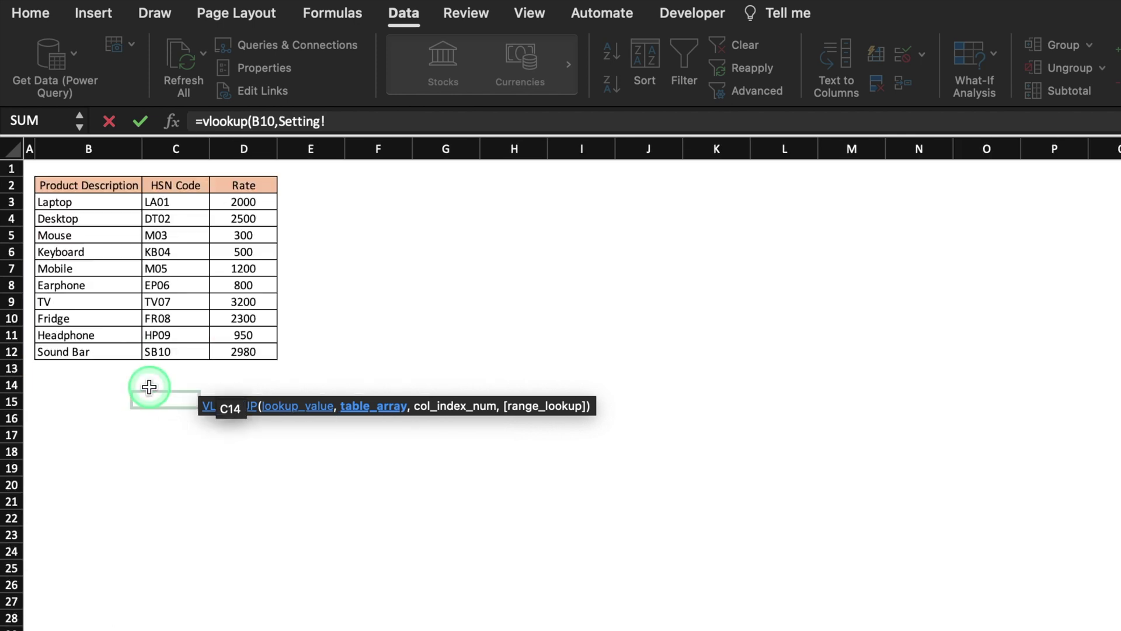
pyautogui.moveTo(91, 202); pyautogui.dragTo(246, 351)
pyautogui.write(',')
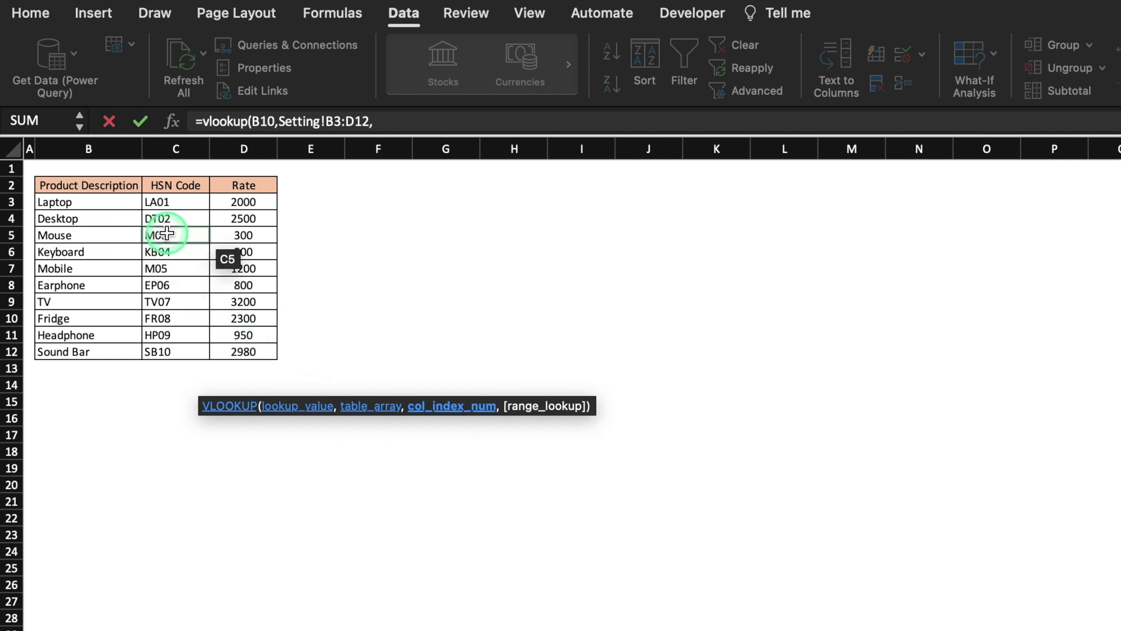
pyautogui.write('2')
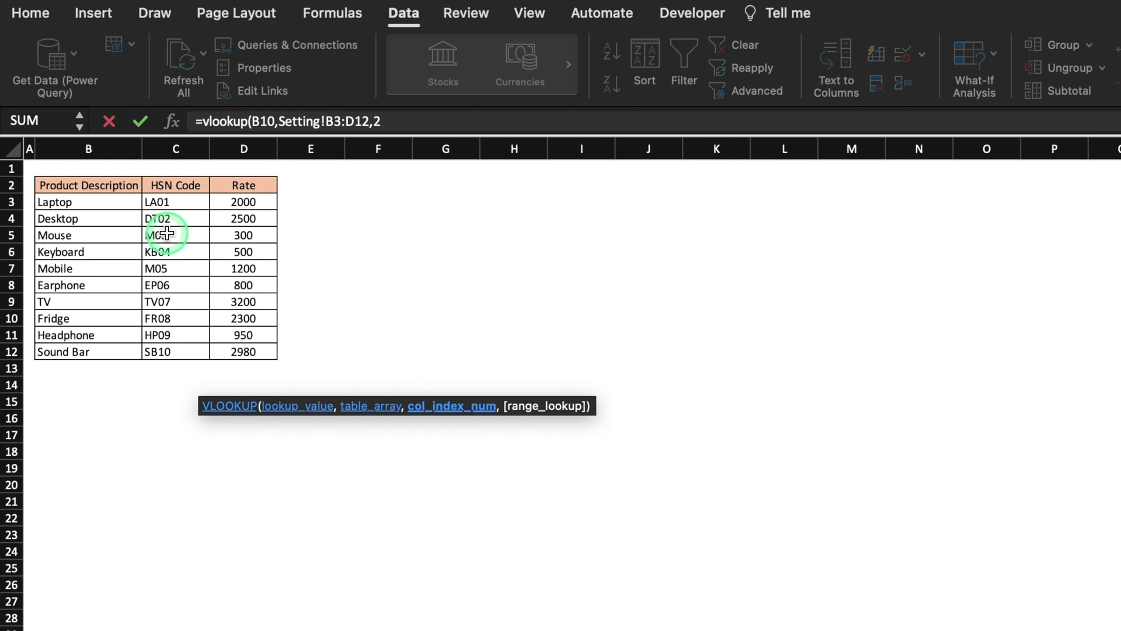
pyautogui.write(',0')
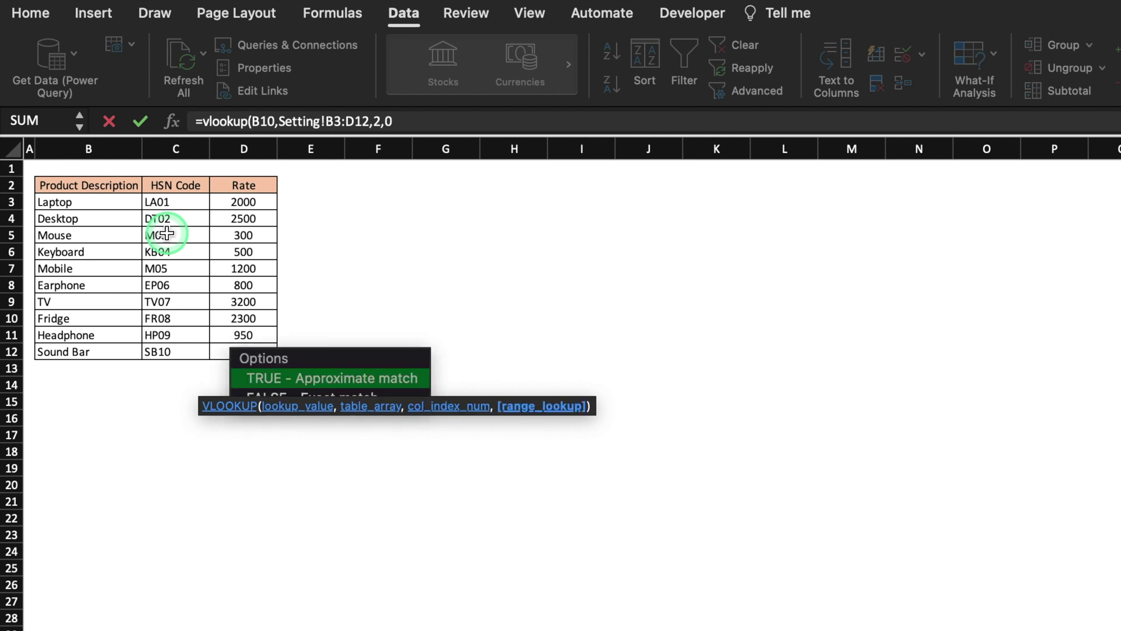
pyautogui.write(')')
pyautogui.press('Return')
pyautogui.press('Return')
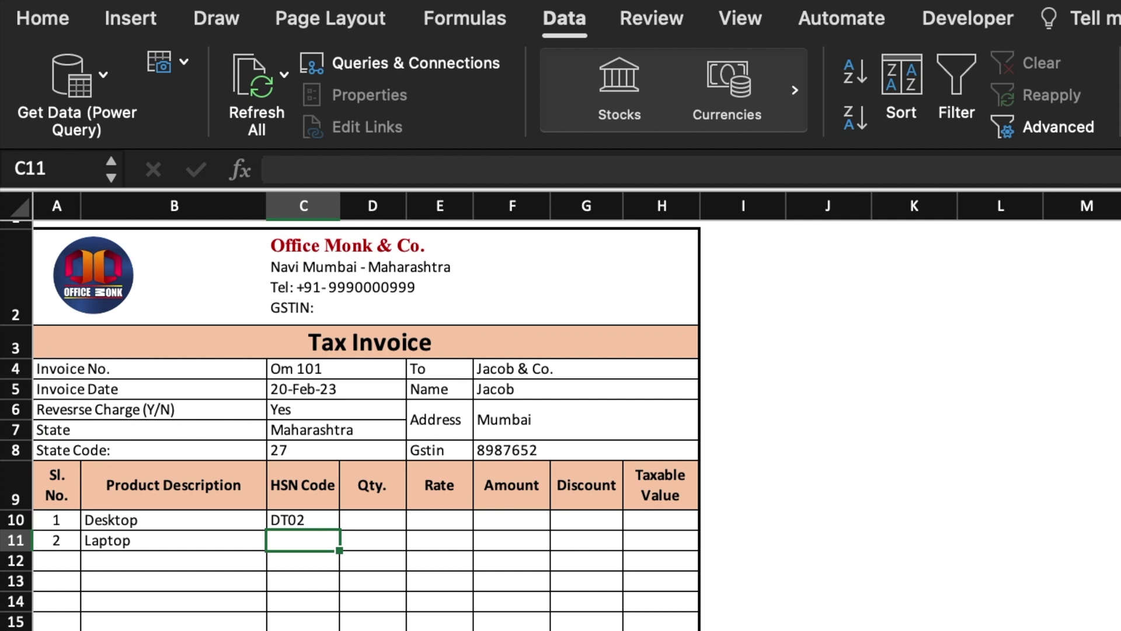
# Step: Extend the C10 formula to =IFERROR(VLOOKUP(B10,Setting!B3:D12,2,0),"") and fill it down the HSN Code column to row 26
pyautogui.press('Up')
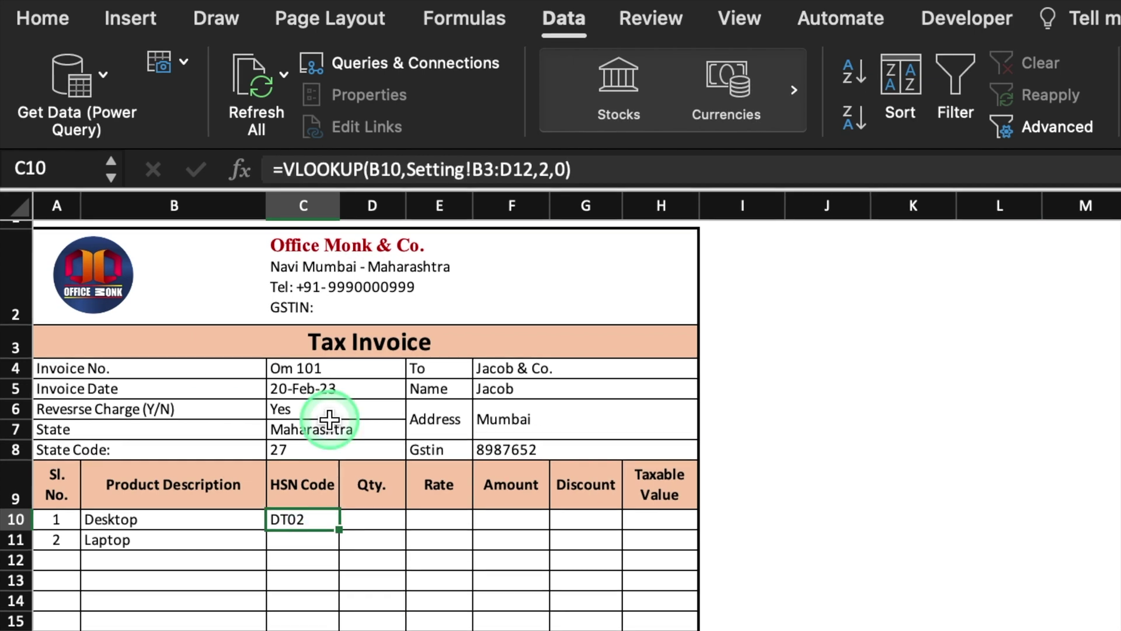
pyautogui.click(283, 170)
pyautogui.write('iferror(')
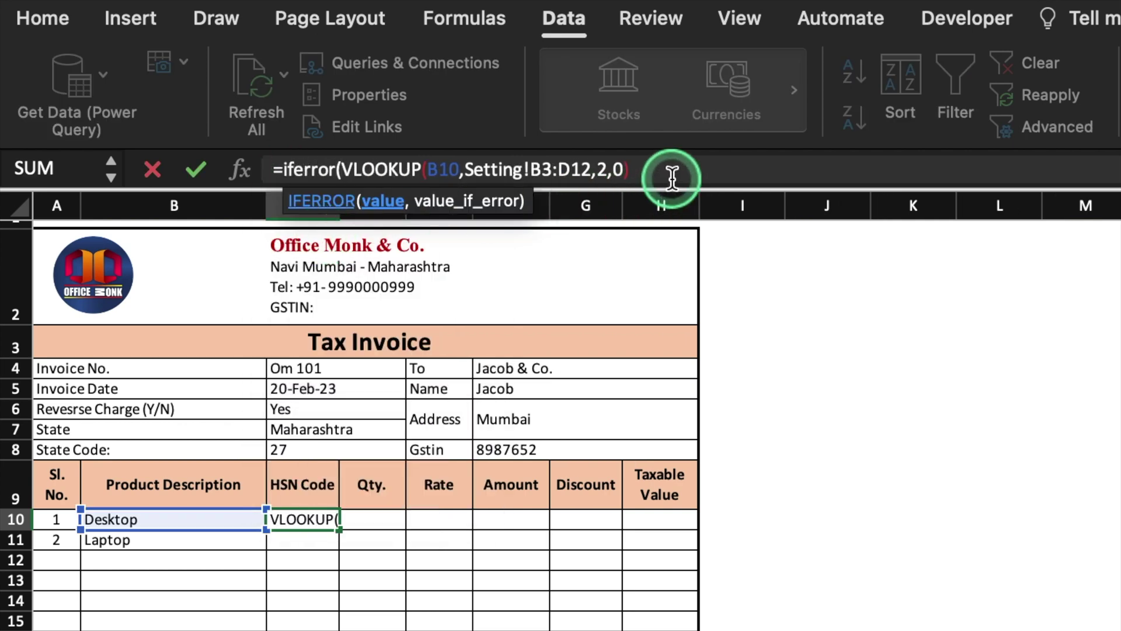
pyautogui.click(671, 173)
pyautogui.write(',"")')
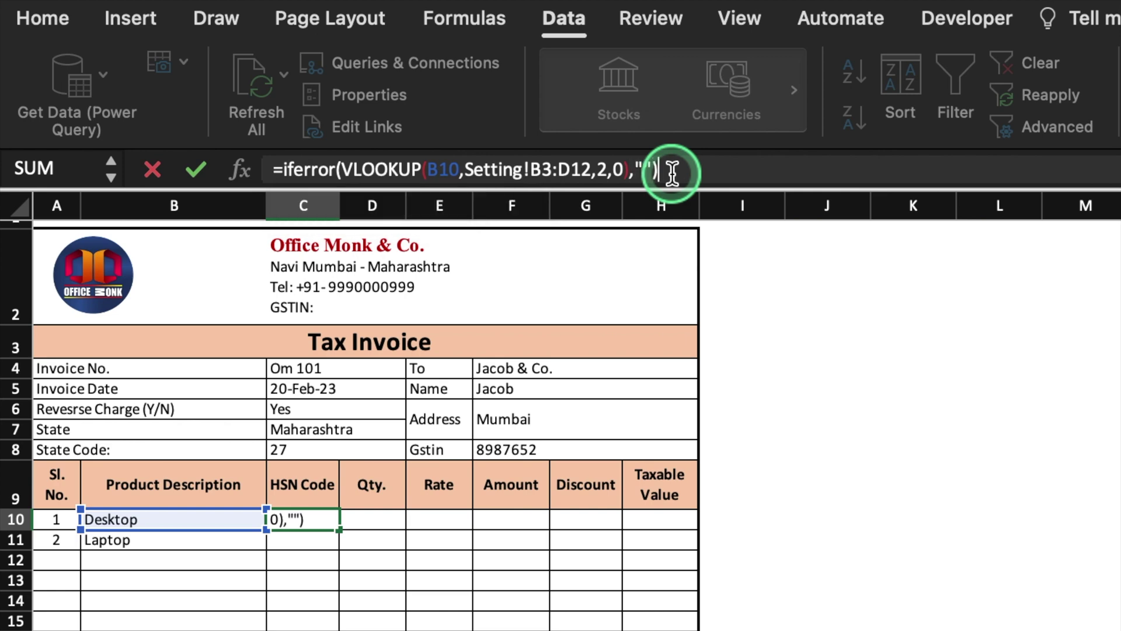
pyautogui.press('Return')
pyautogui.click(303, 519)
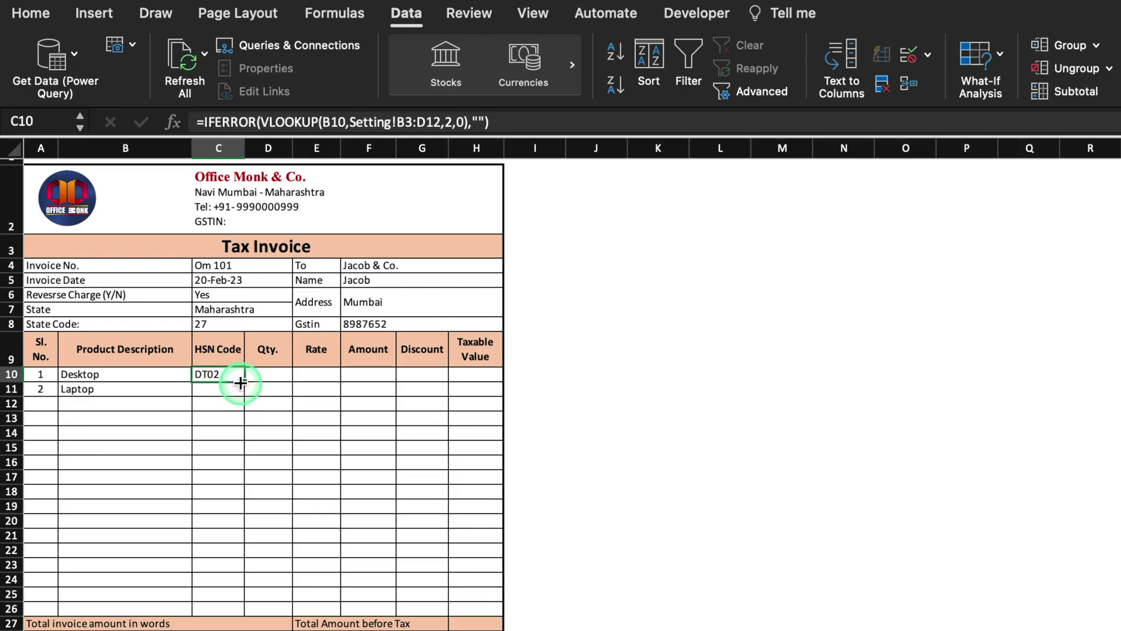
pyautogui.moveTo(242, 380); pyautogui.dragTo(237, 601)
# Step: Enter a quantity of 20 for the Desktop row in D10
pyautogui.click(268, 376)
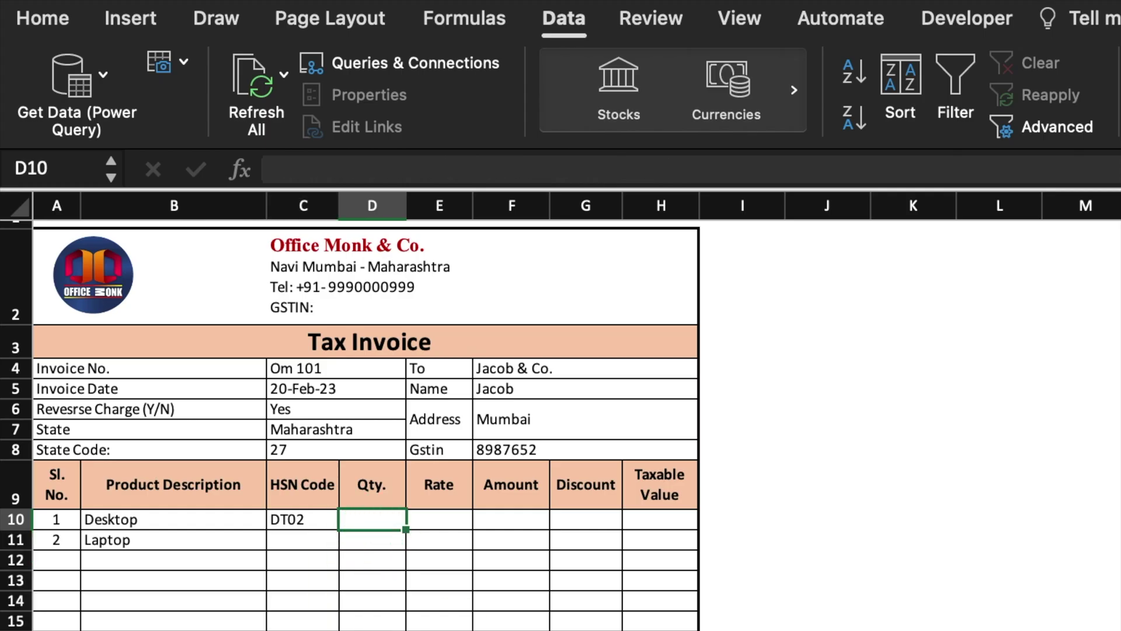
pyautogui.write('20')
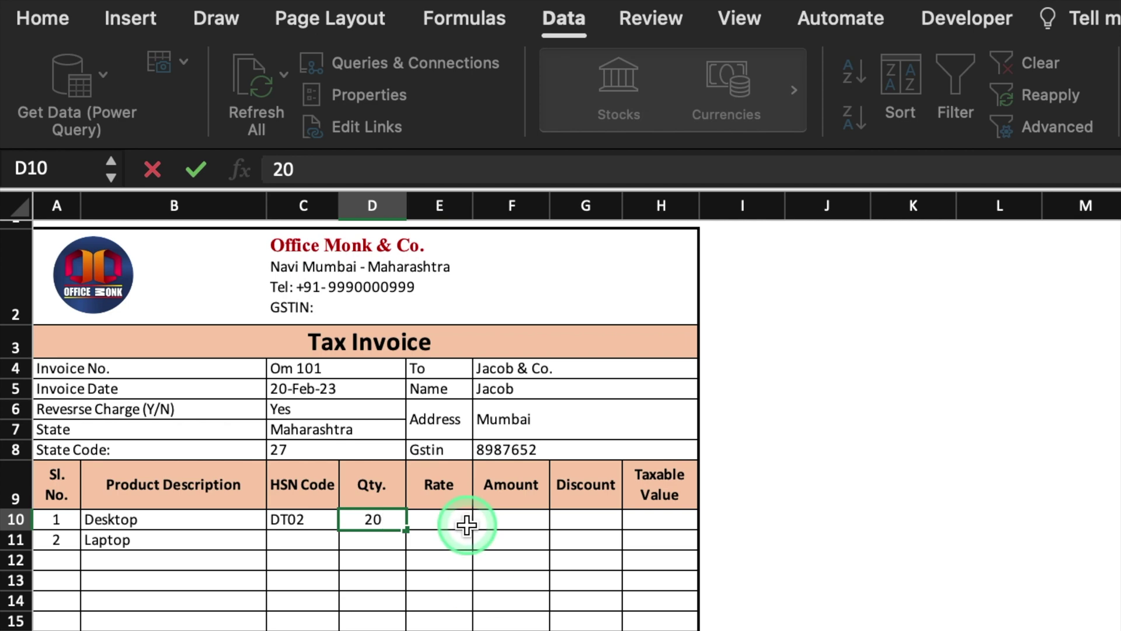
pyautogui.click(446, 519)
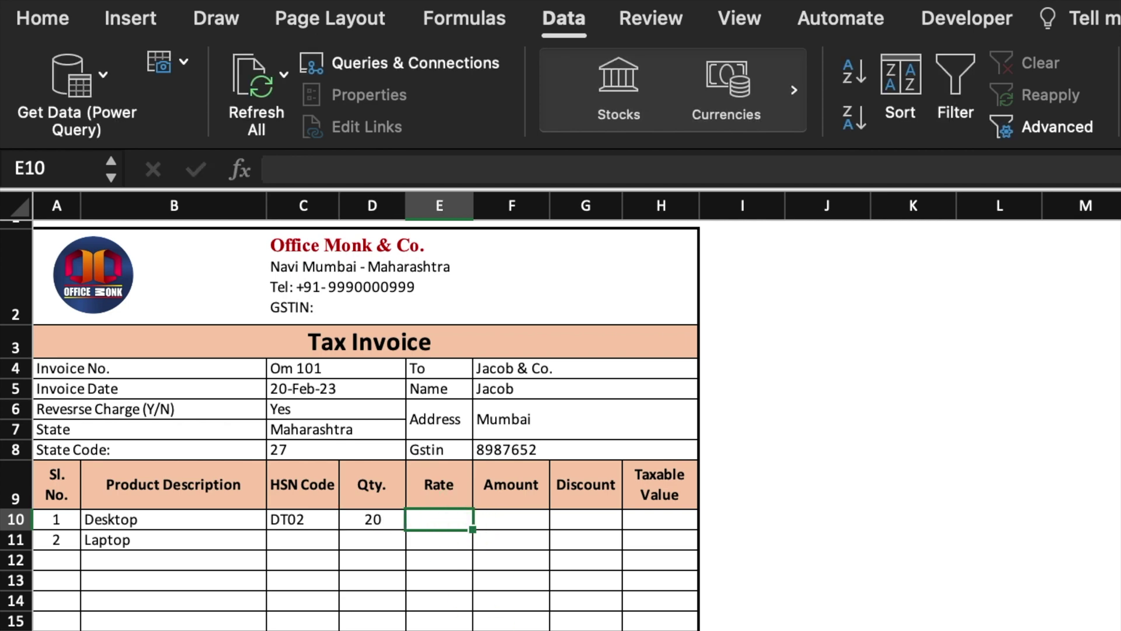
# Step: Enter the rate lookup formula =VLOOKUP(B10,Setting!B3:D12,3,0) in E10 and fill it down the Rate column to row 26
pyautogui.write('=vlookup')
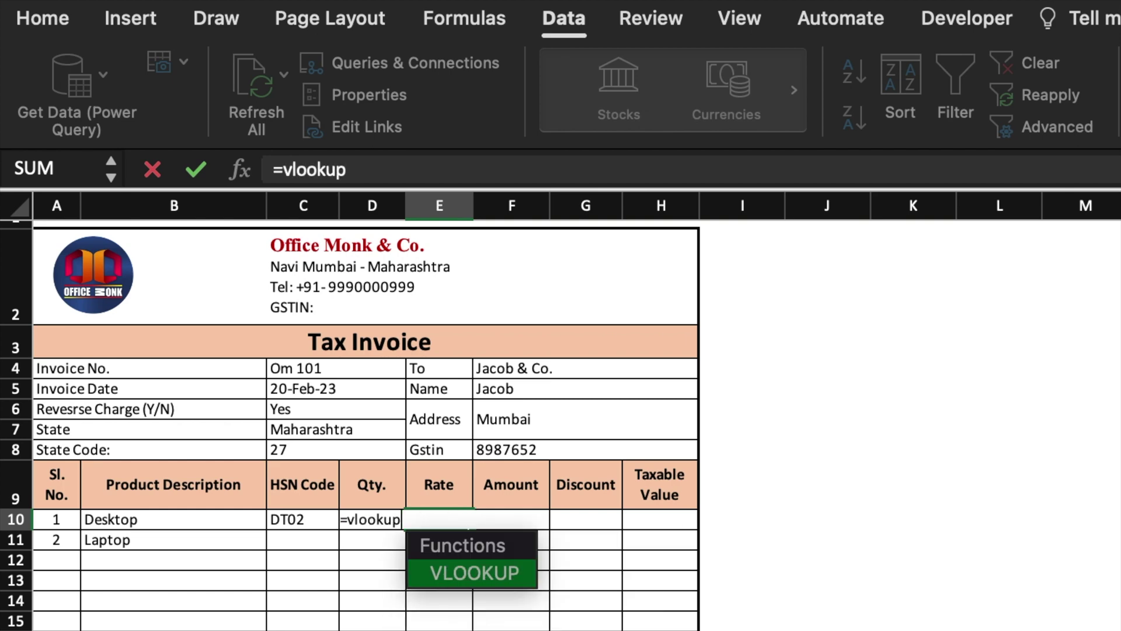
pyautogui.write('(')
pyautogui.click(327, 613)
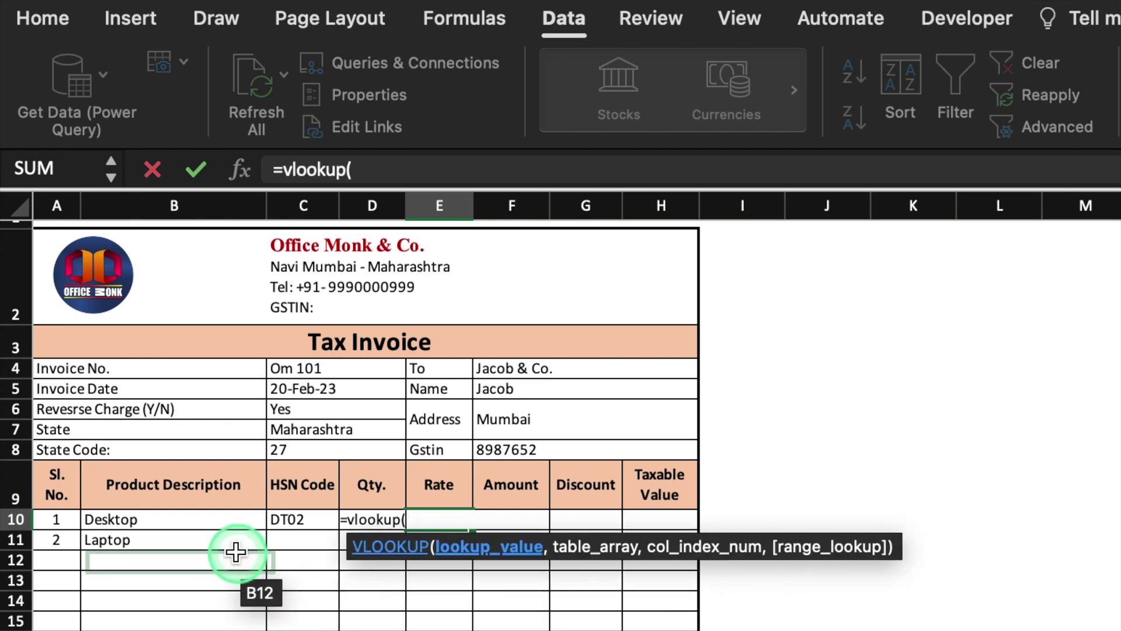
pyautogui.click(208, 521)
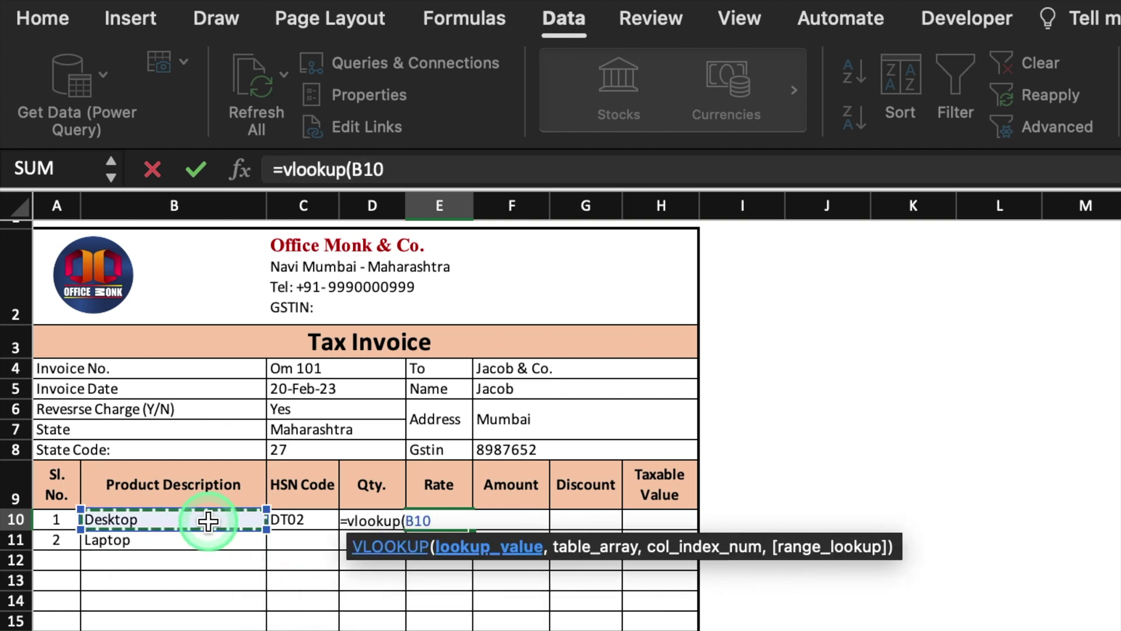
pyautogui.write(',')
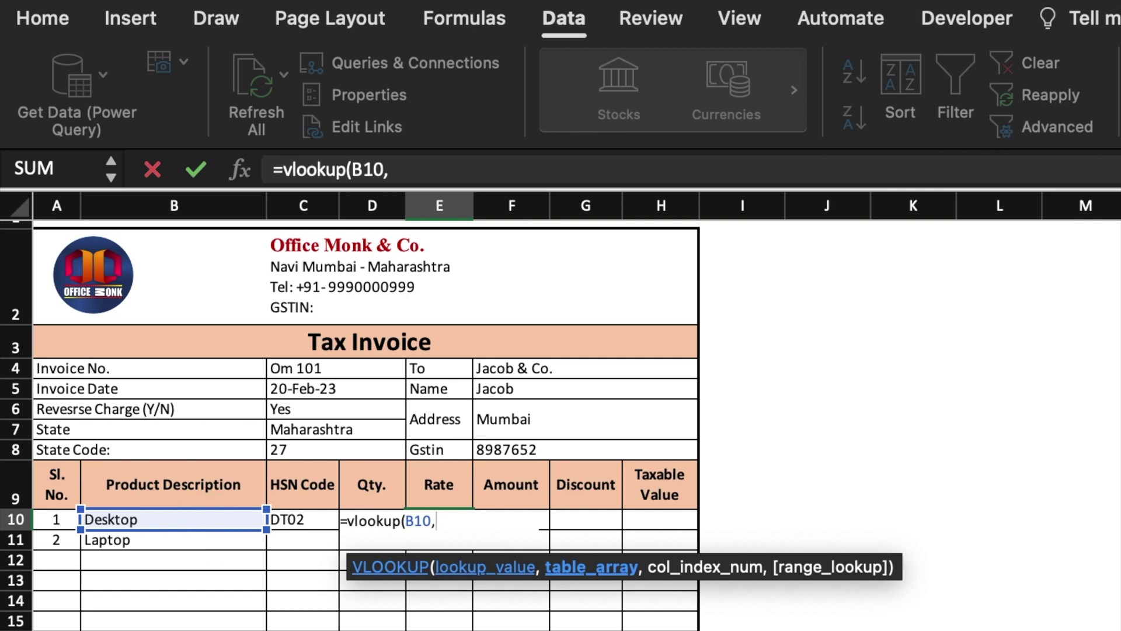
pyautogui.hotkey('ctrl', 'pagedown')
pyautogui.moveTo(117, 284); pyautogui.dragTo(330, 489)
pyautogui.write(',')
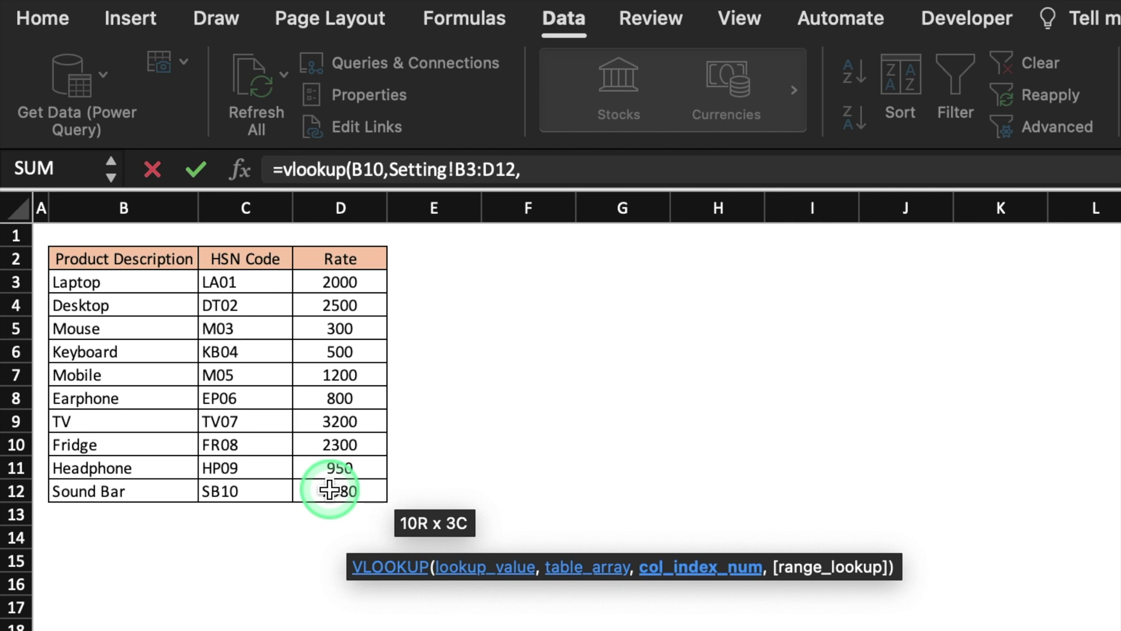
pyautogui.write('3')
pyautogui.write(',0')
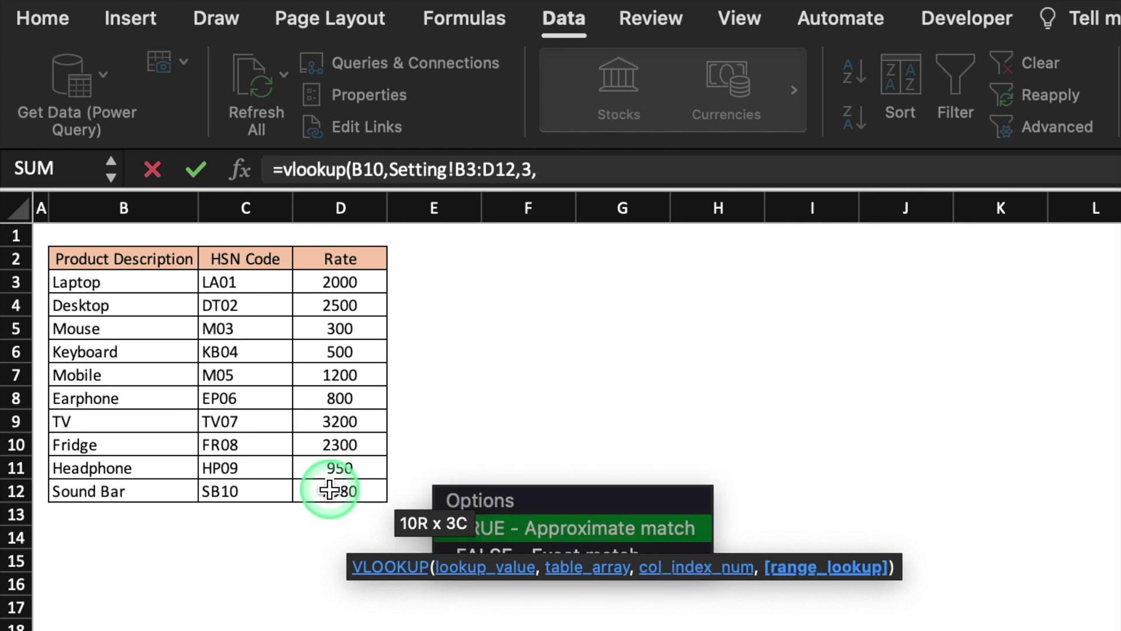
pyautogui.write(')')
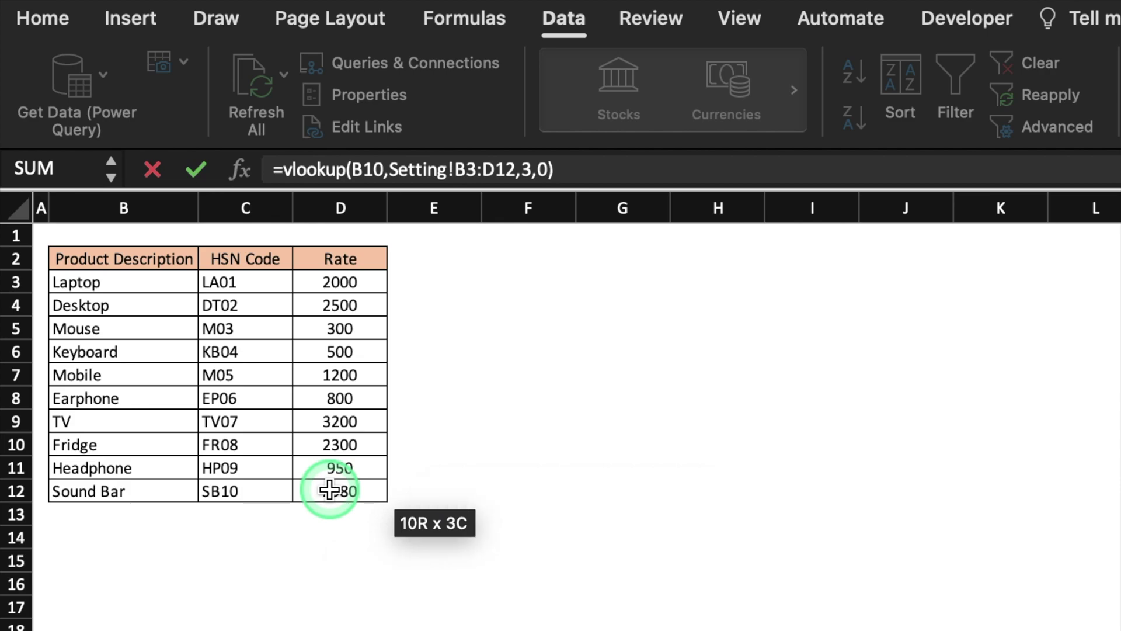
pyautogui.press('Return')
pyautogui.moveTo(341, 381); pyautogui.dragTo(337, 608)
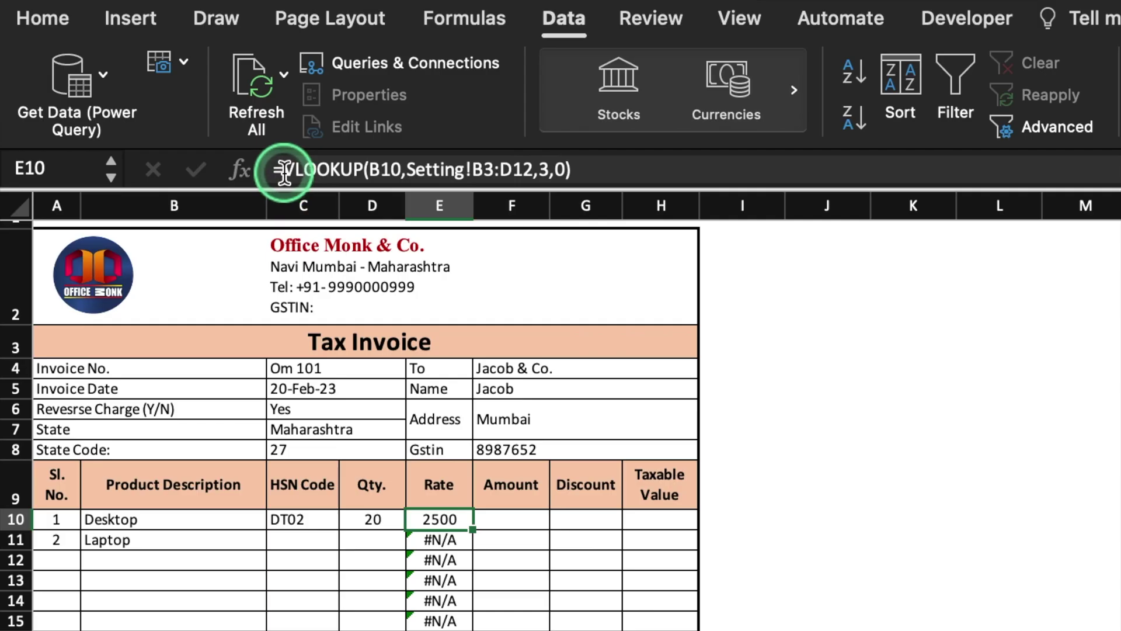
# Step: Extend the E10 formula to =IF(B10=0,"",VLOOKUP(B10,Setting!B3:D12,3,0)) and fill it down the Rate column
pyautogui.click(202, 124)
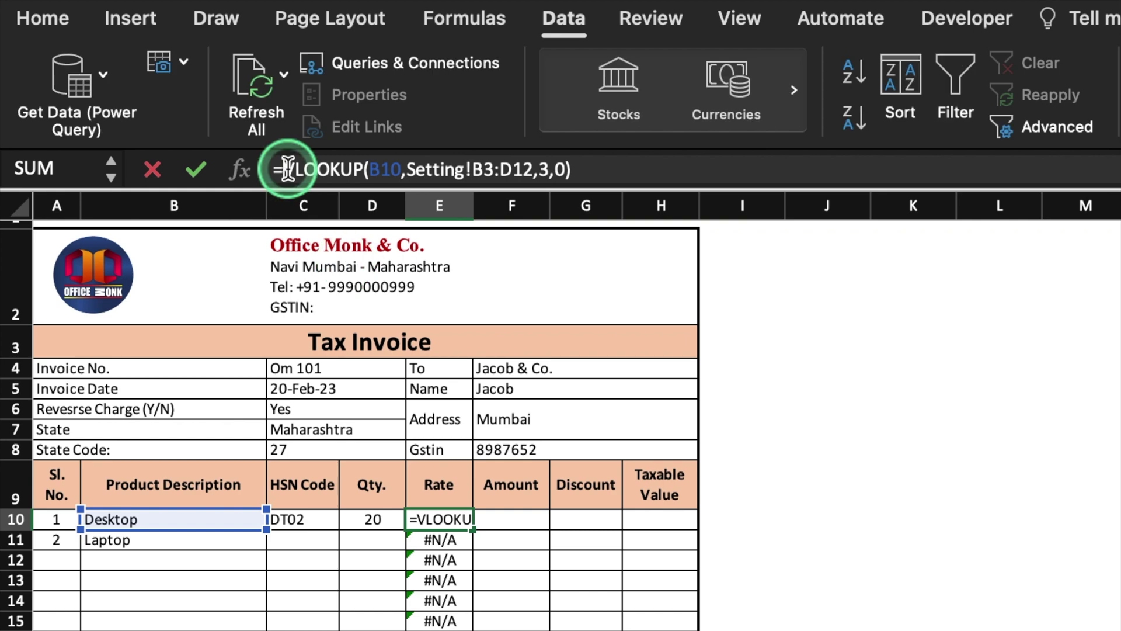
pyautogui.write('if(')
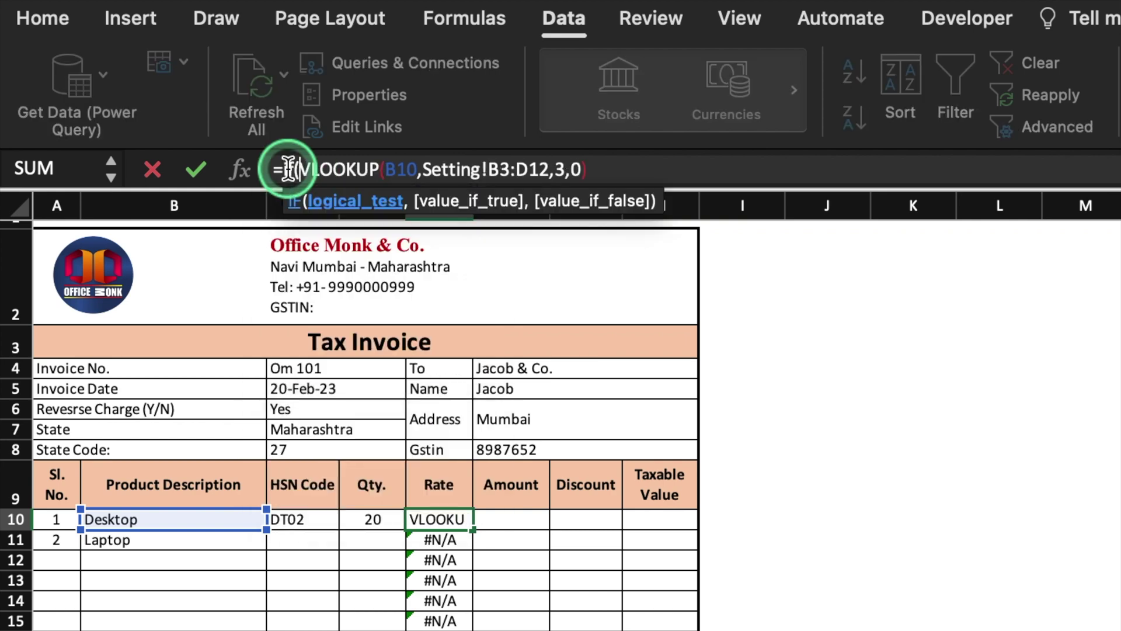
pyautogui.click(205, 519)
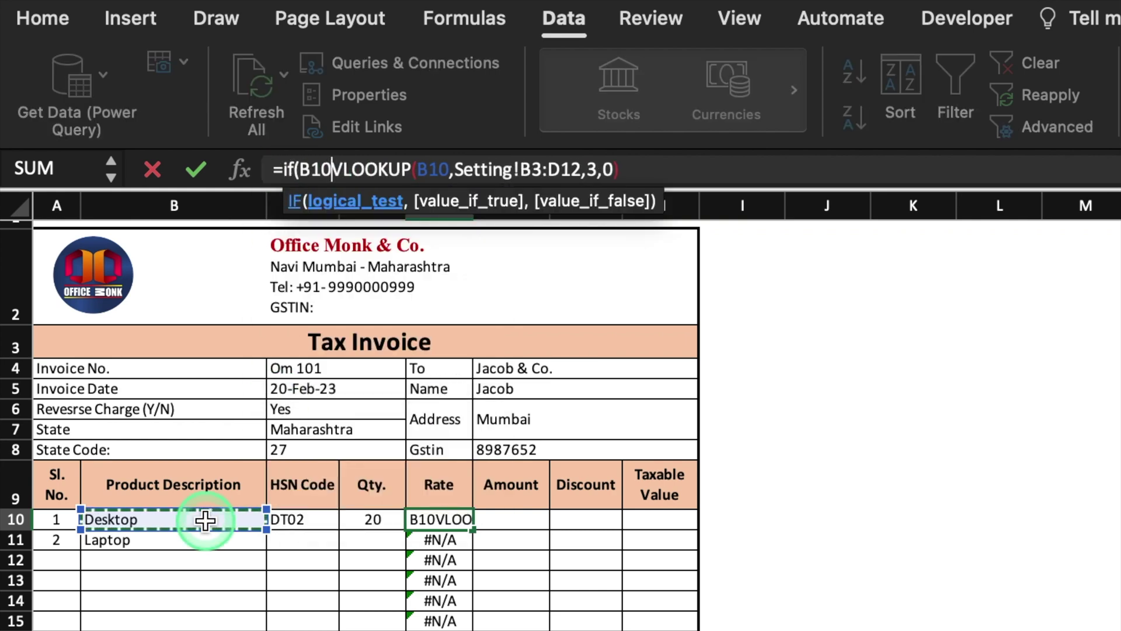
pyautogui.write('=')
pyautogui.write('0=')
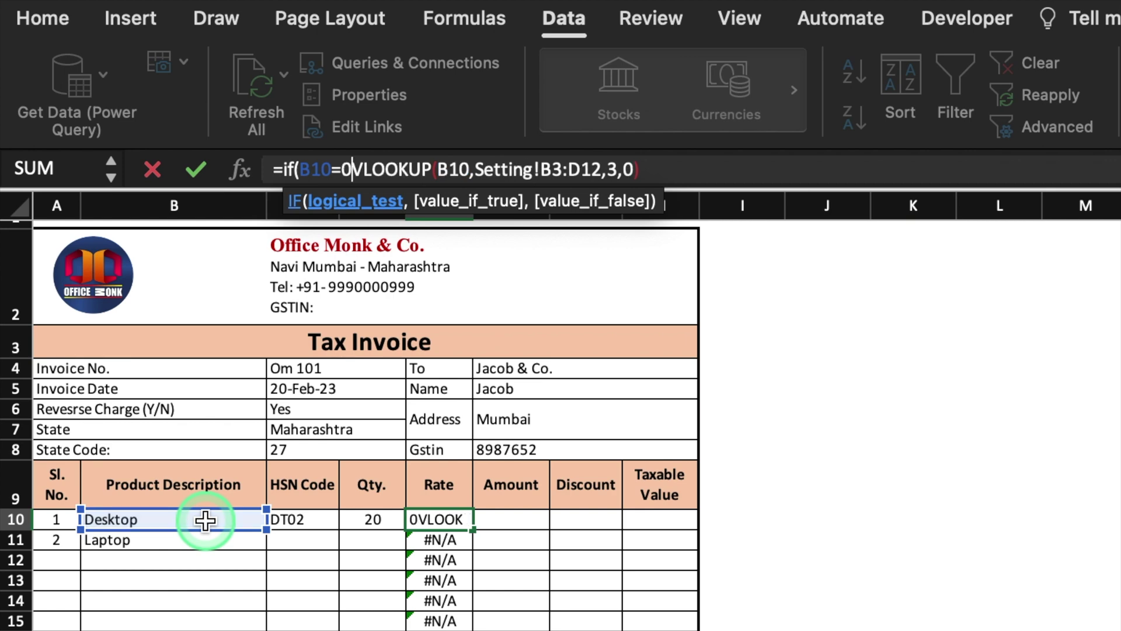
pyautogui.write(',""')
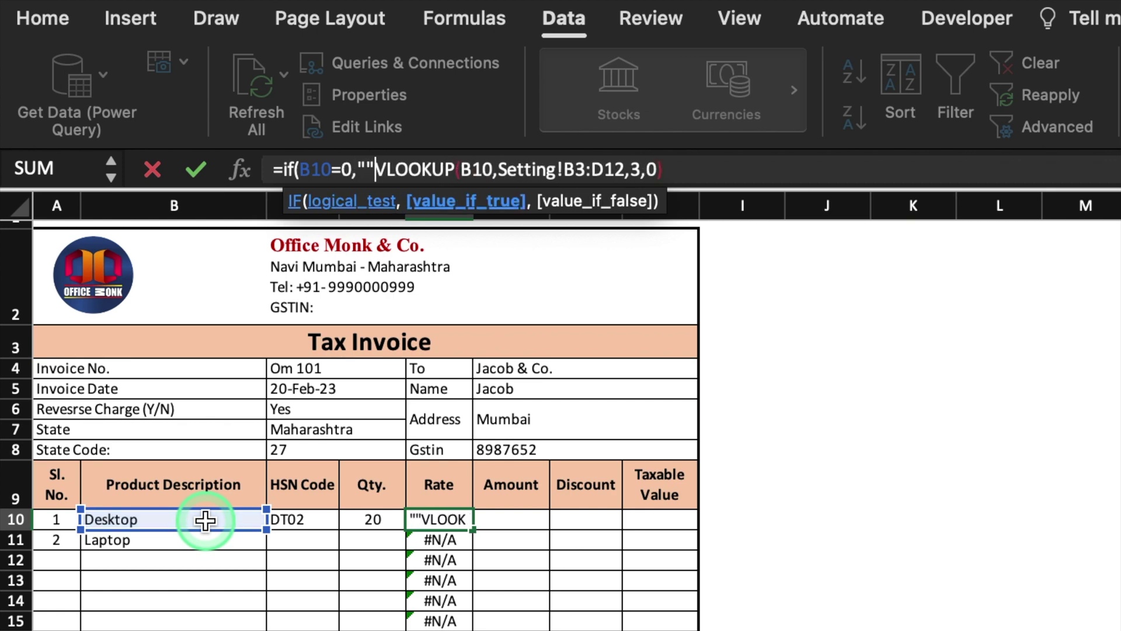
pyautogui.write(',')
pyautogui.click(701, 171)
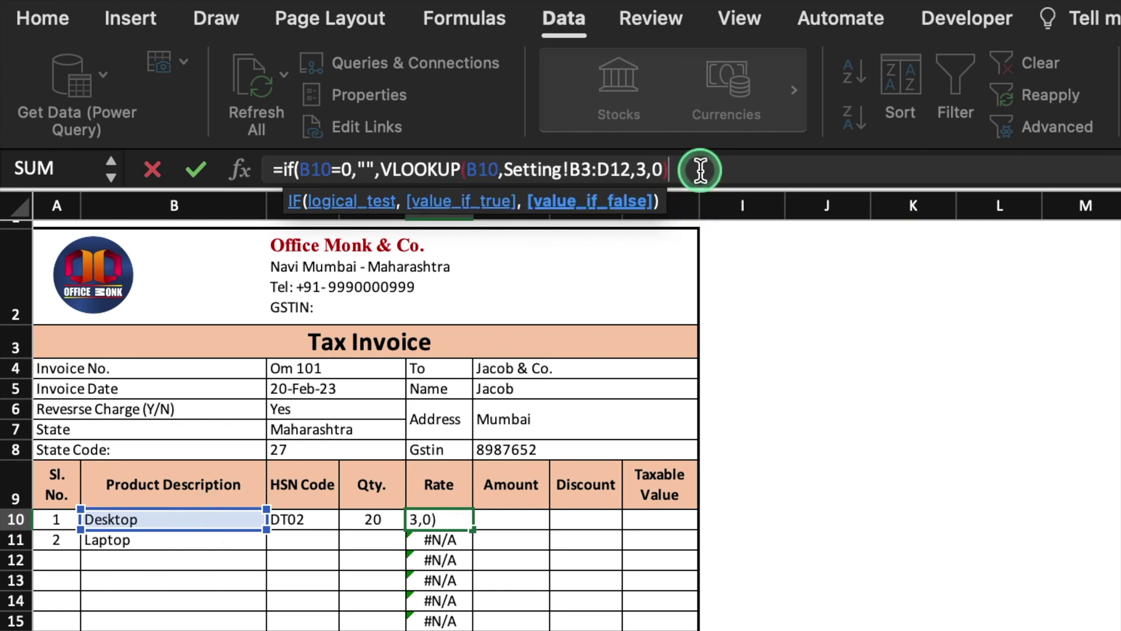
pyautogui.write(')')
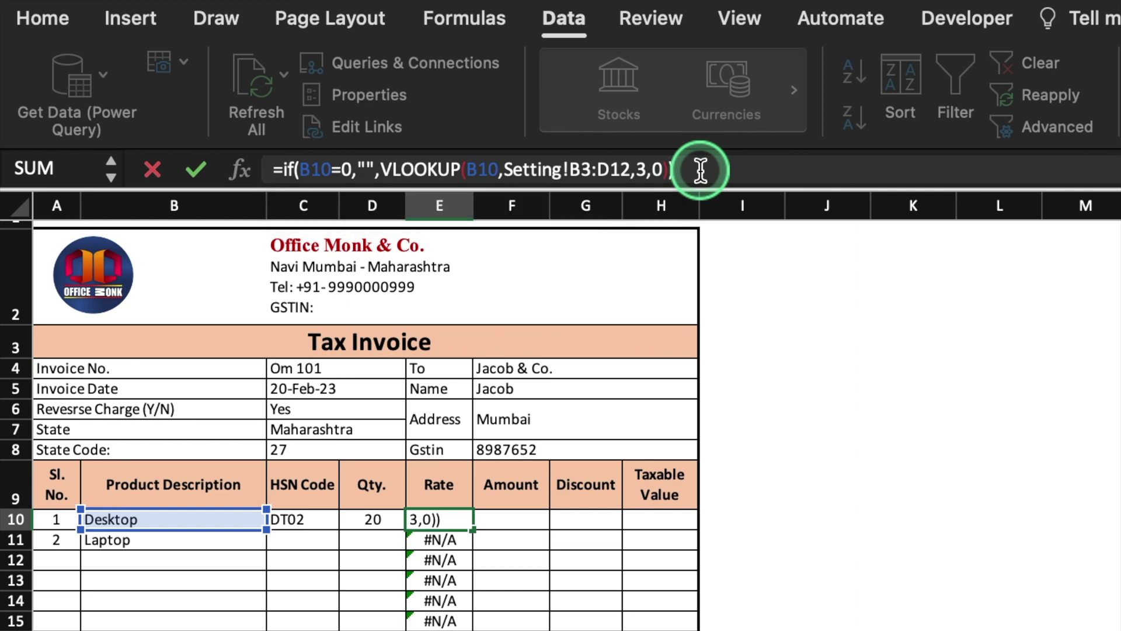
pyautogui.press('Return')
pyautogui.click(443, 519)
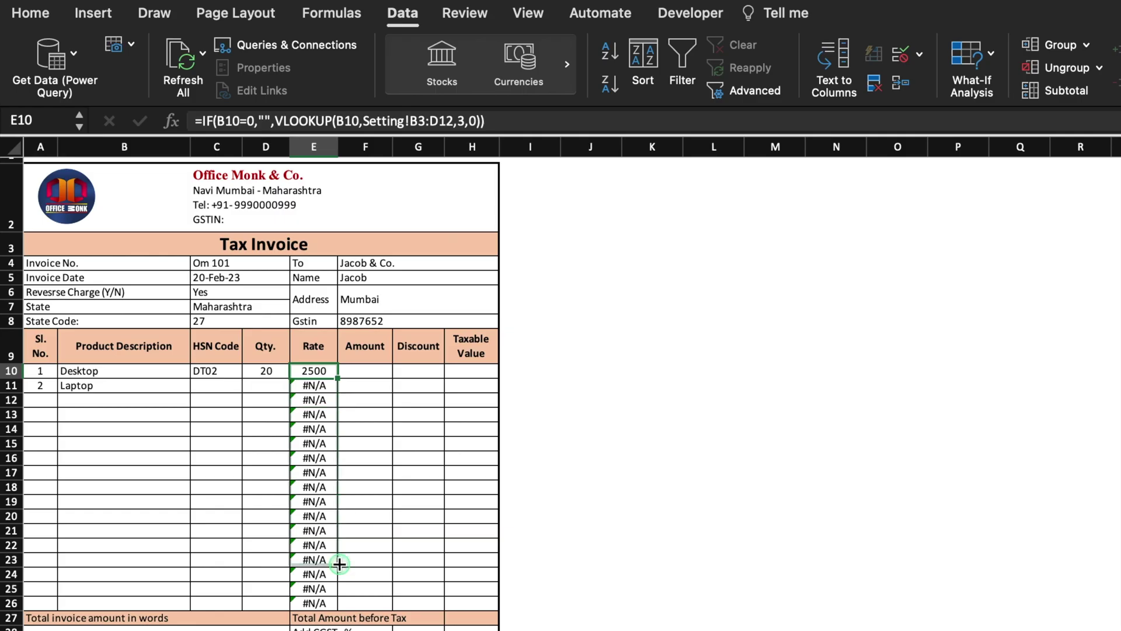
# Step: Make the lookup range in the C10 formula absolute as Setting!$B$3:$D$12 and refill the formula down the HSN Code column
pyautogui.click(298, 534)
pyautogui.click(296, 520)
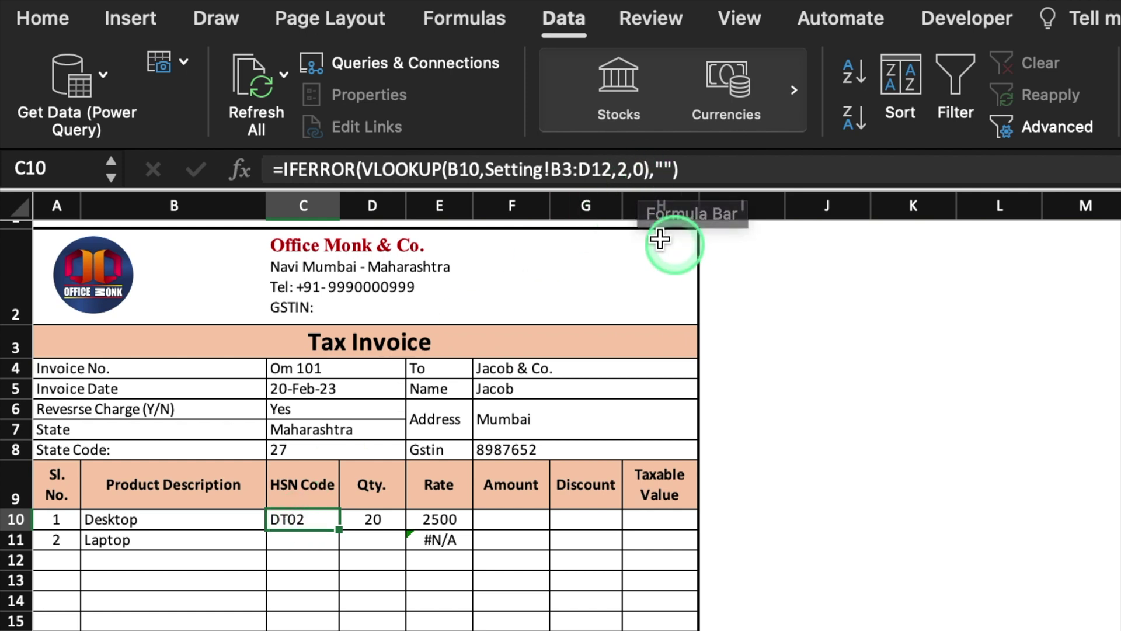
pyautogui.click(573, 169)
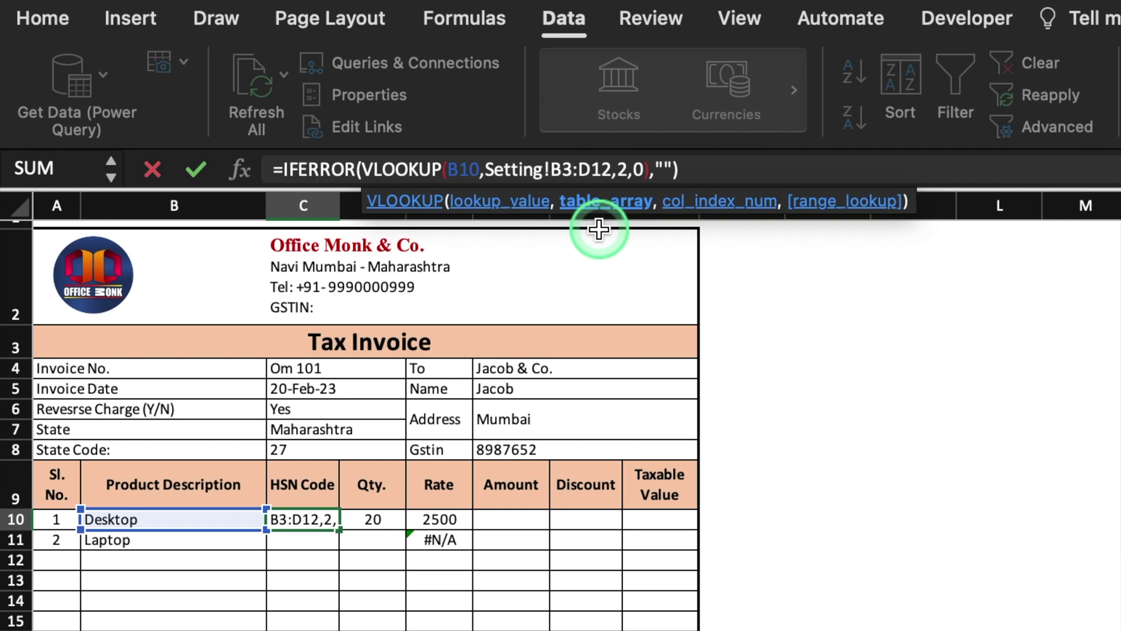
pyautogui.press('F4')
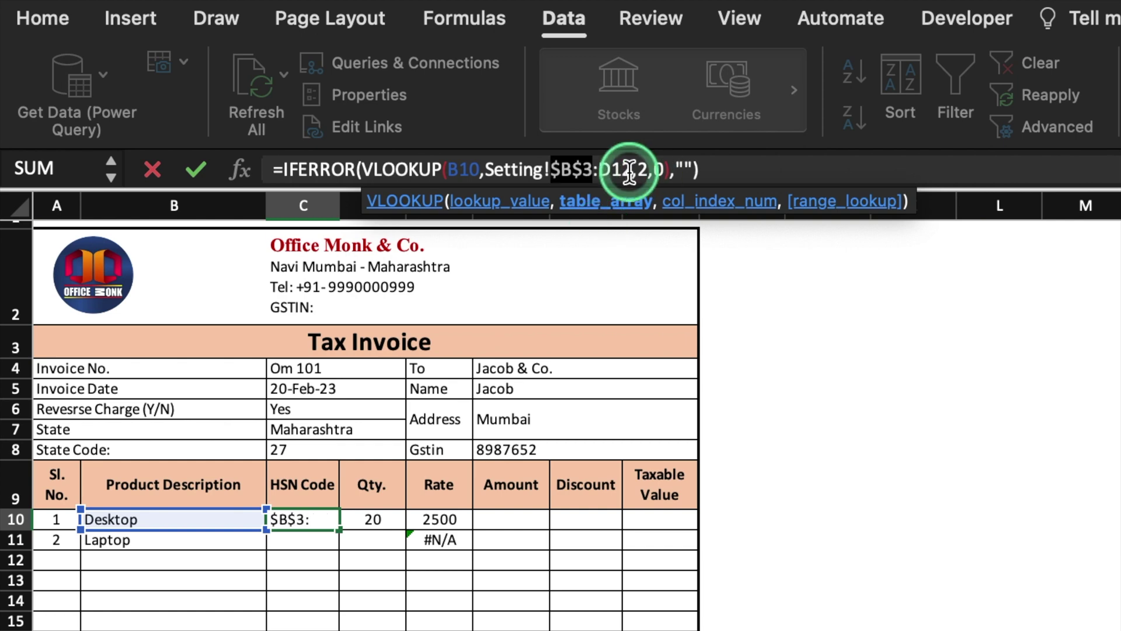
pyautogui.click(632, 169)
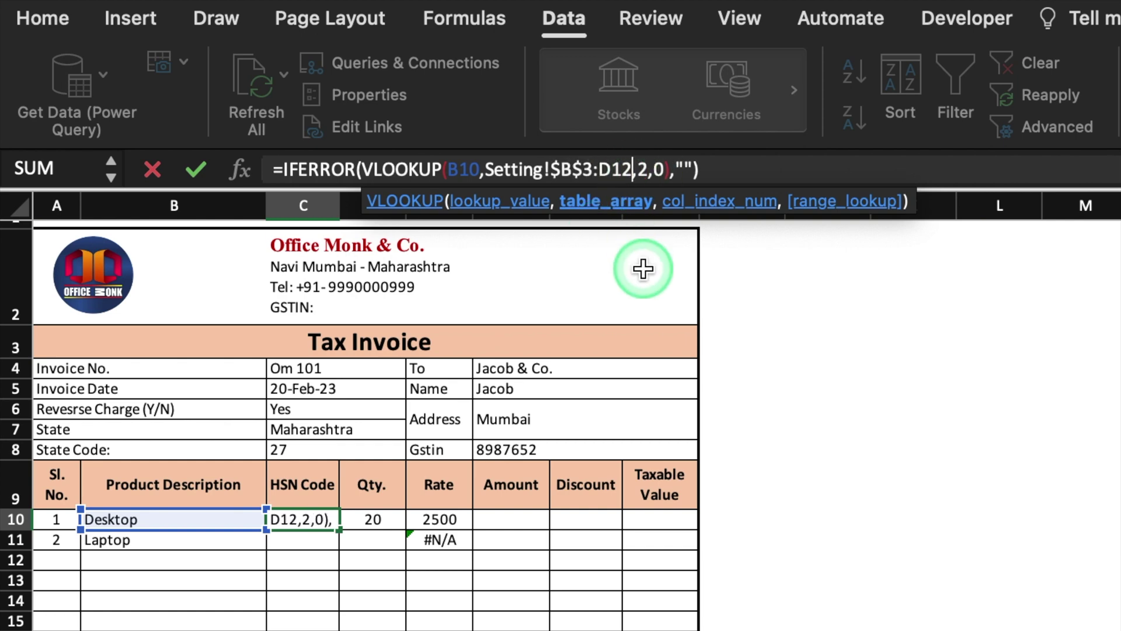
pyautogui.press('F4')
pyautogui.press('Return')
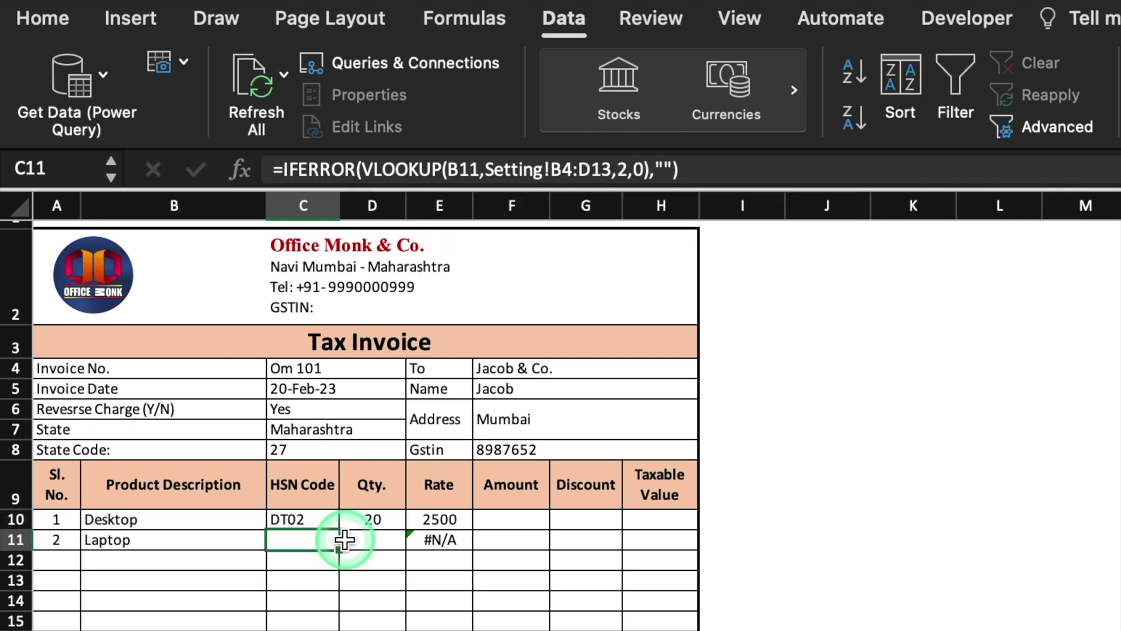
pyautogui.click(312, 521)
pyautogui.moveTo(335, 530); pyautogui.dragTo(528, 628)
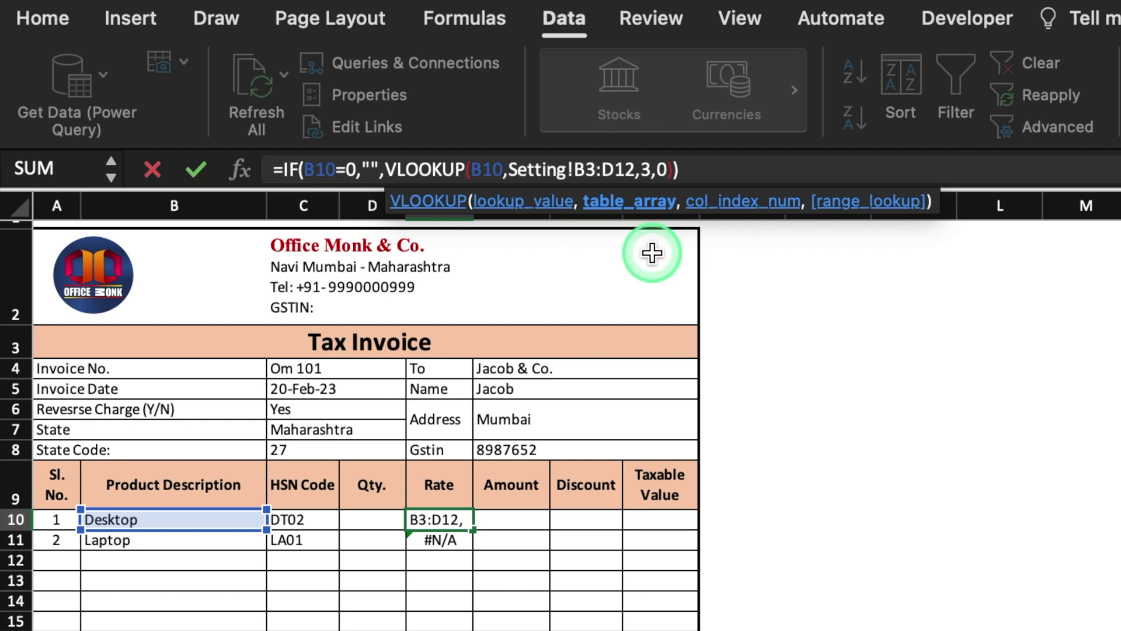
# Step: Make the lookup range in the E10 formula absolute as Setting!$B$3:$D$12 and refill the formula down the Rate column
pyautogui.press('F4')
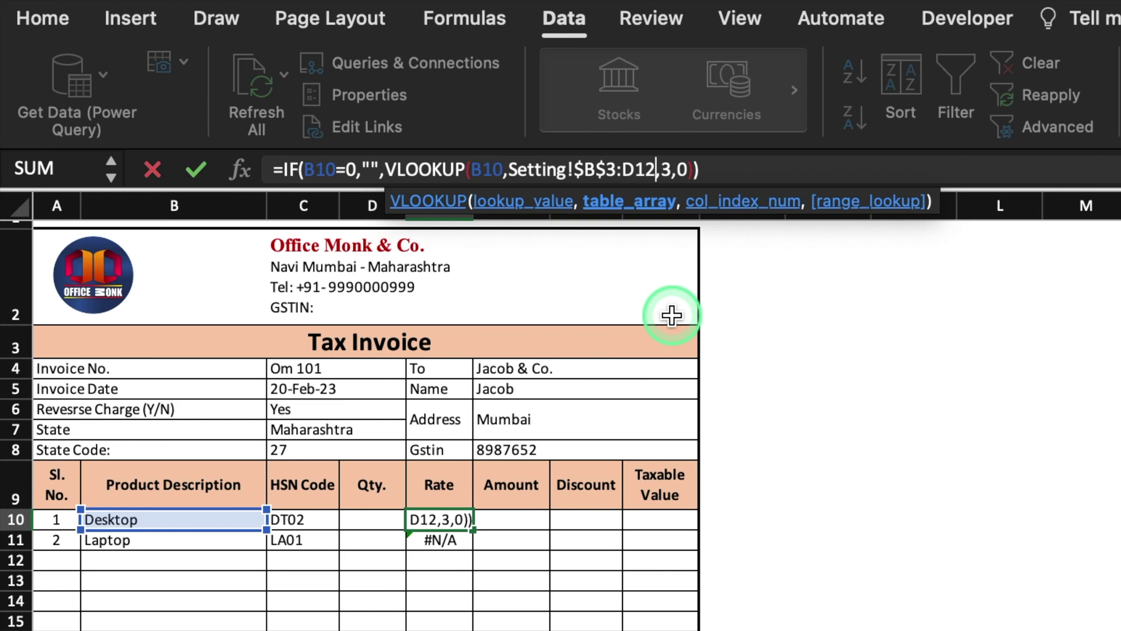
pyautogui.press('F4')
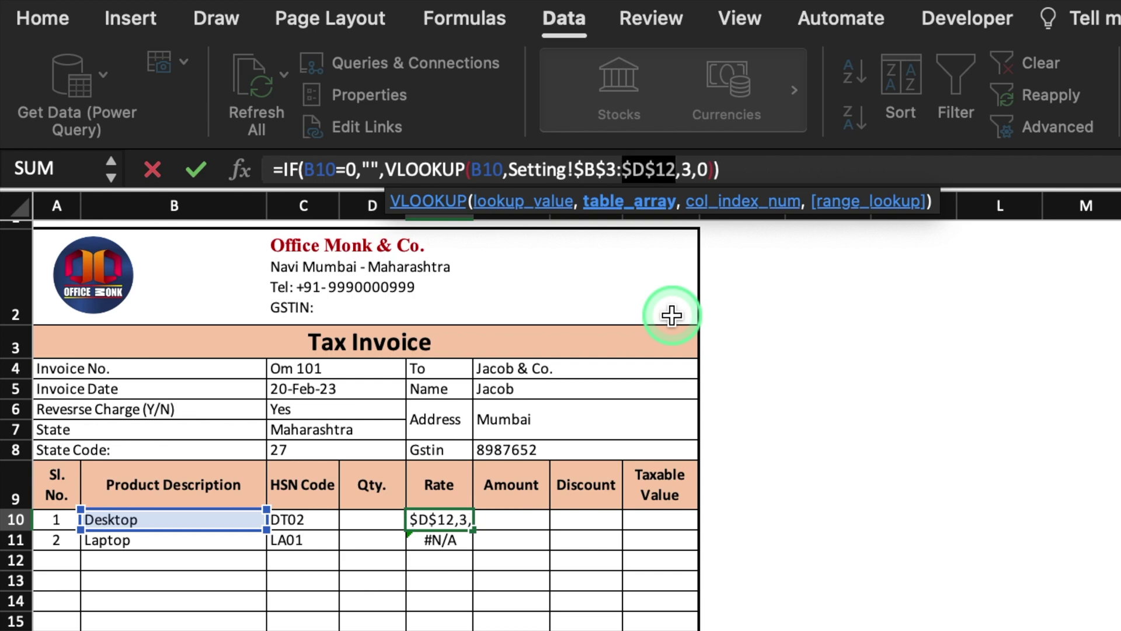
pyautogui.press('Return')
pyautogui.click(450, 521)
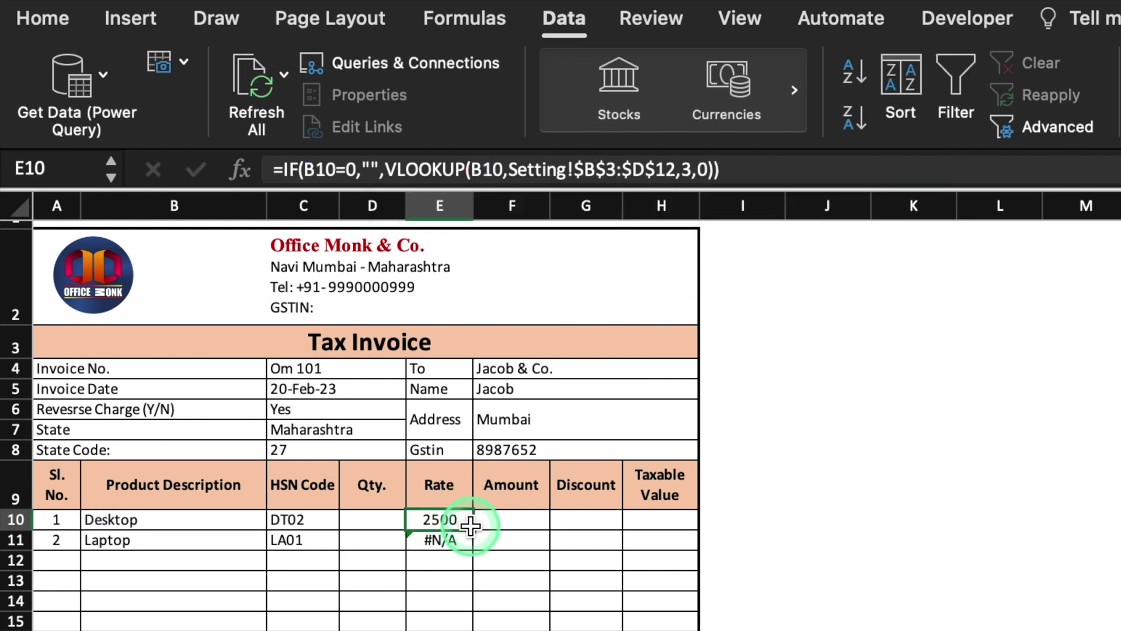
pyautogui.moveTo(471, 528); pyautogui.dragTo(418, 630)
# Step: Enter quantities of 10 for the Desktop row in D10 and 20 for the Laptop row in D11
pyautogui.click(380, 521)
pyautogui.write('10')
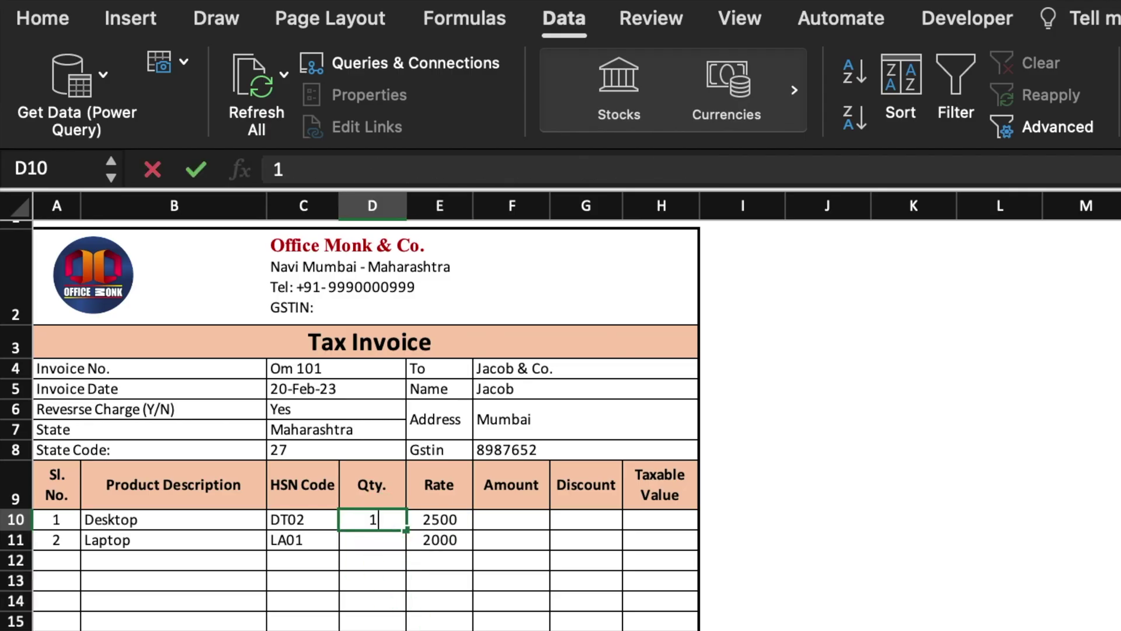
pyautogui.press('Return')
pyautogui.write('20')
pyautogui.press('Return')
# Step: Enter the amount formula =E10*D10 in F10 and fill it down the Amount column
pyautogui.click(510, 519)
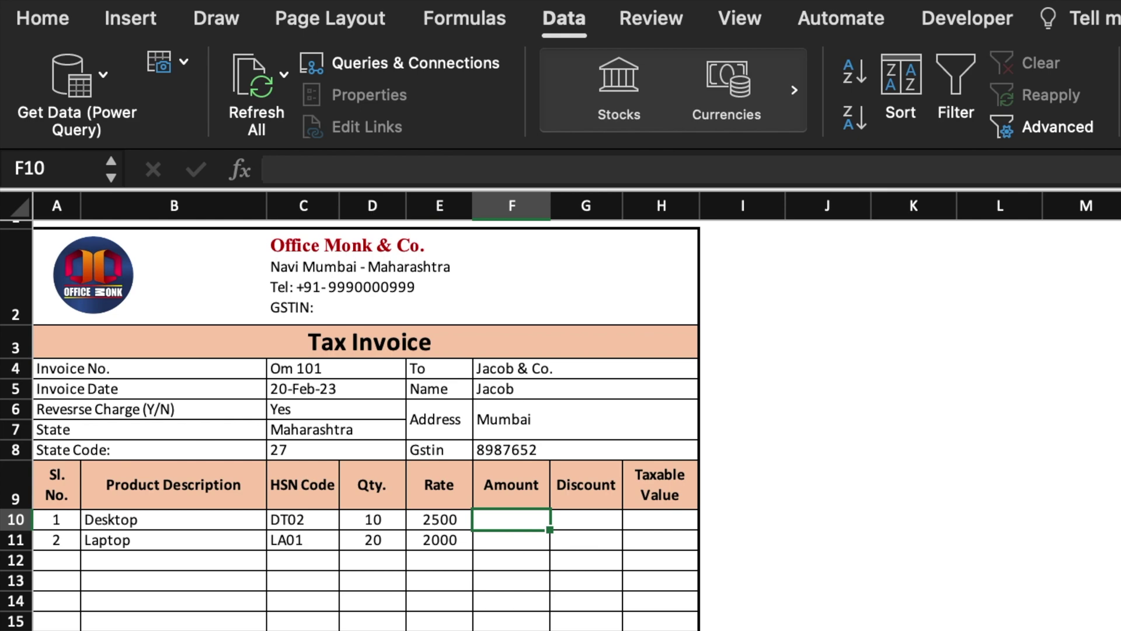
pyautogui.write('=')
pyautogui.moveTo(438, 533); pyautogui.dragTo(442, 518)
pyautogui.write('*')
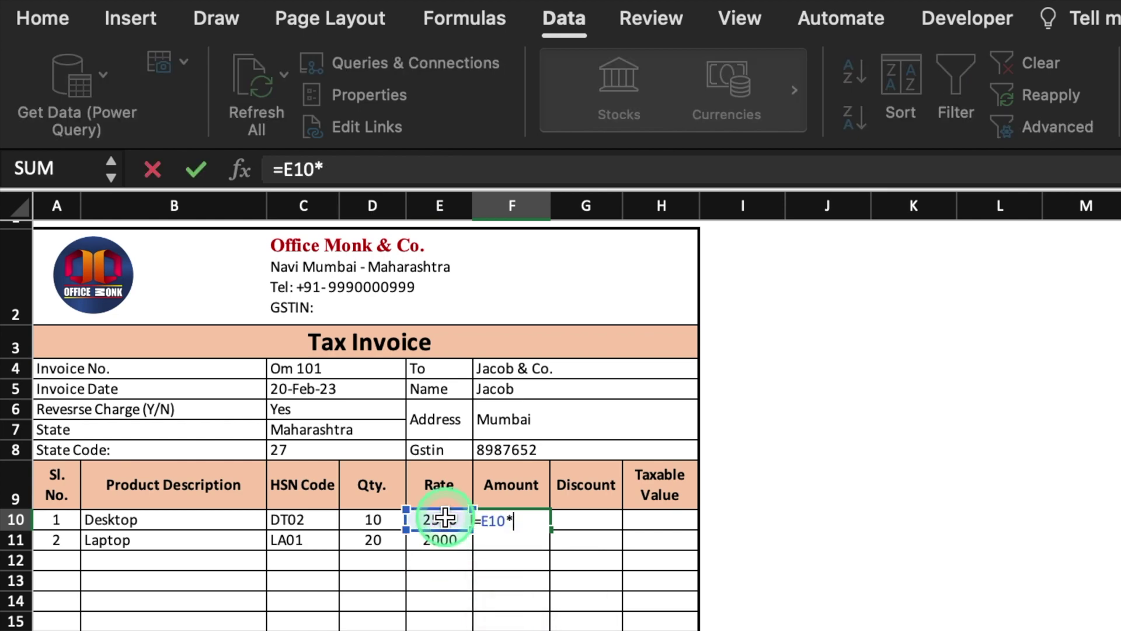
pyautogui.click(387, 517)
pyautogui.press('Return')
pyautogui.click(538, 520)
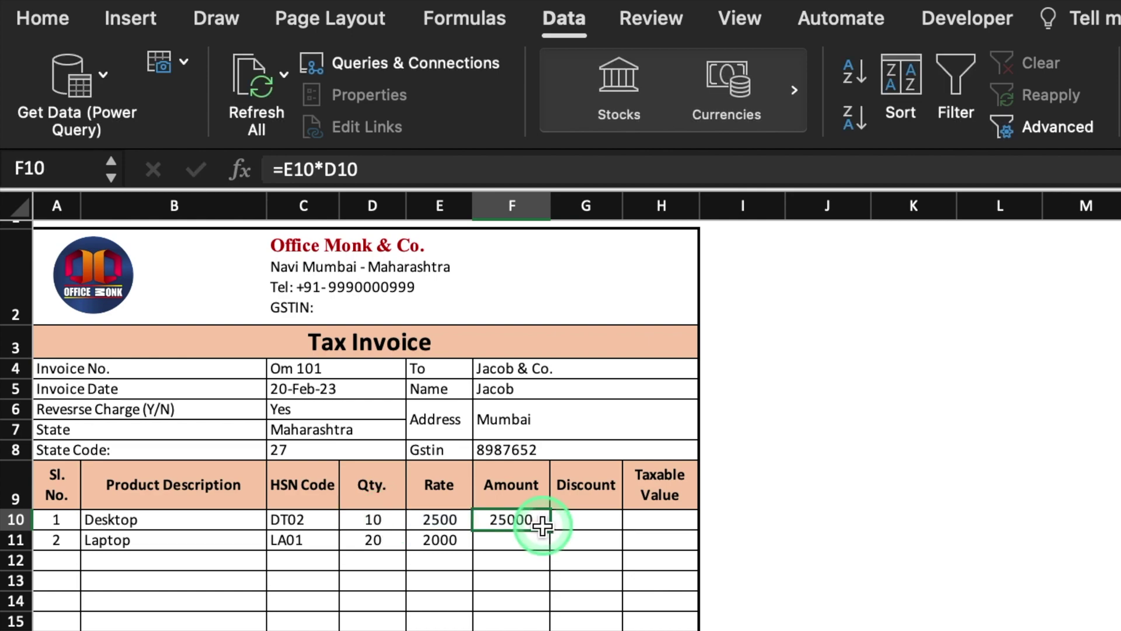
pyautogui.moveTo(548, 528); pyautogui.dragTo(548, 614)
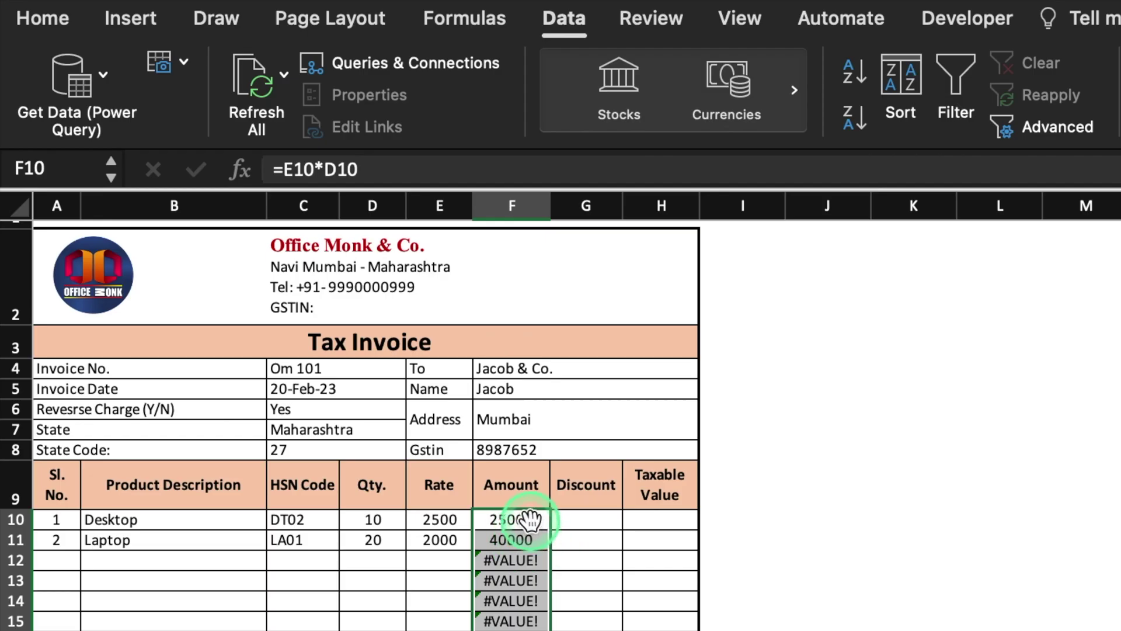
# Step: Extend the F10 formula to =IF(B10=0,"",E10*D10) and fill it down the Amount column to row 26
pyautogui.click(529, 520)
pyautogui.click(285, 169)
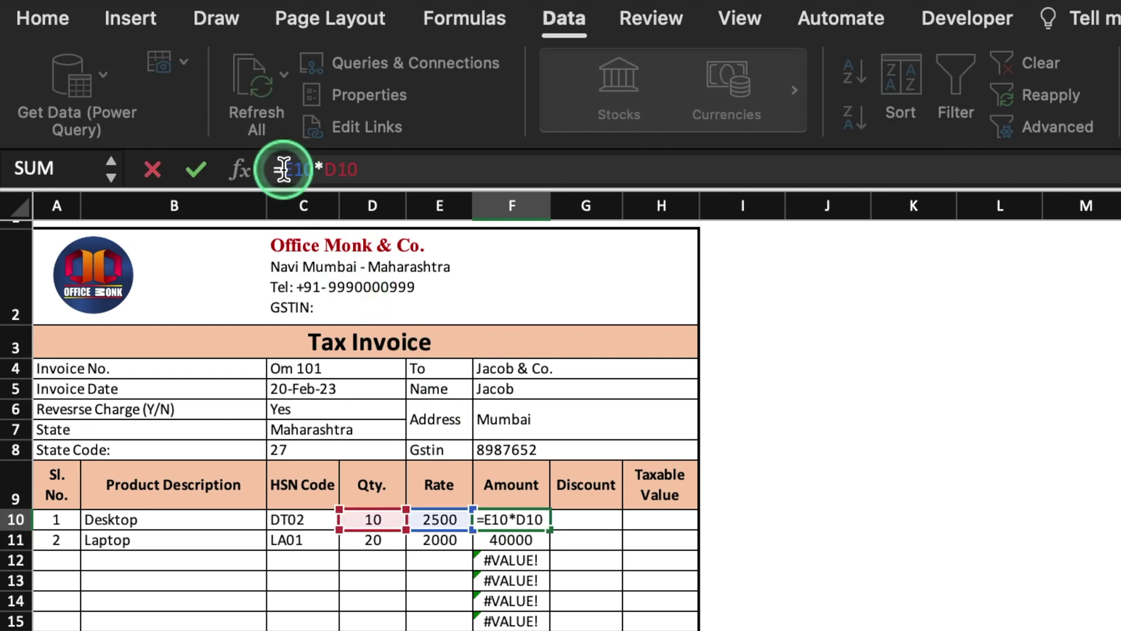
pyautogui.write('if(')
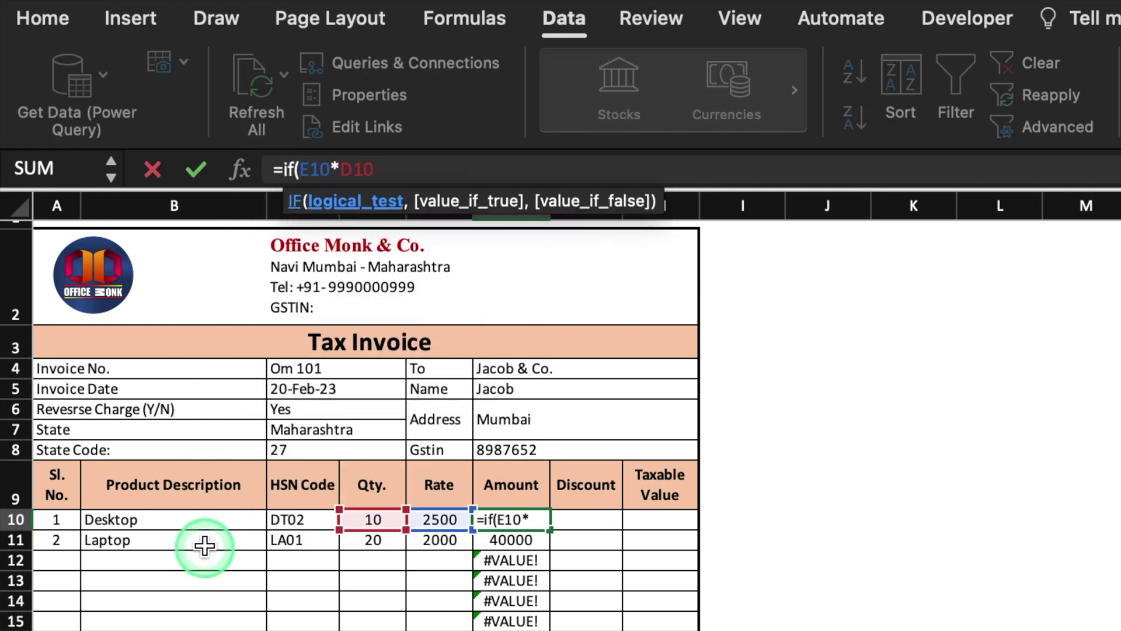
pyautogui.click(204, 521)
pyautogui.write('=0')
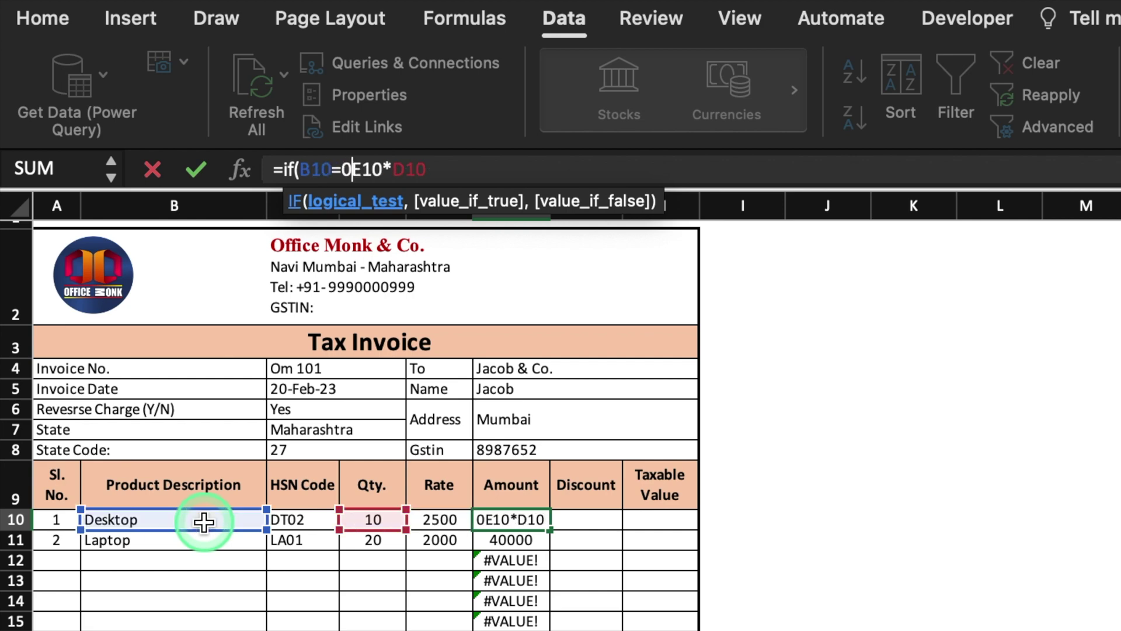
pyautogui.write(',""')
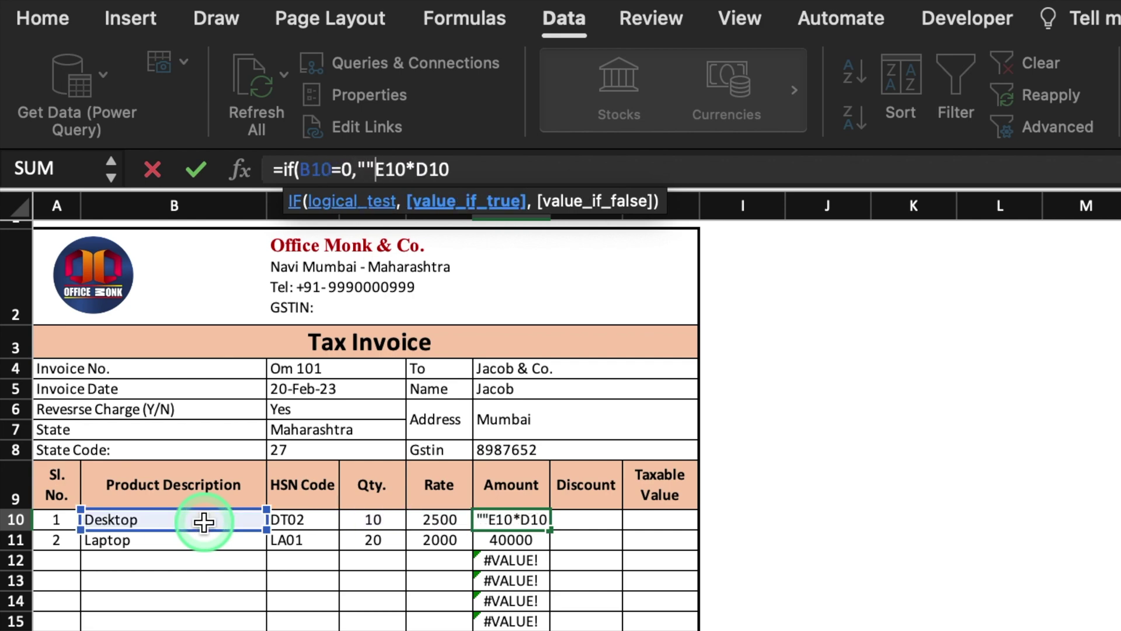
pyautogui.write(',')
pyautogui.click(512, 168)
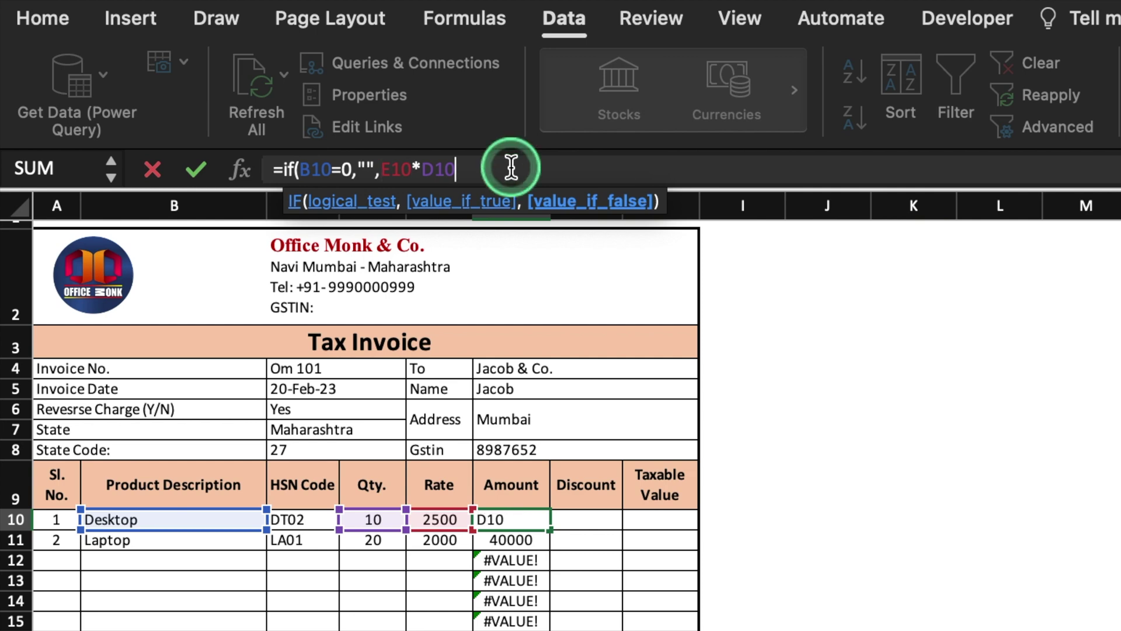
pyautogui.write(')')
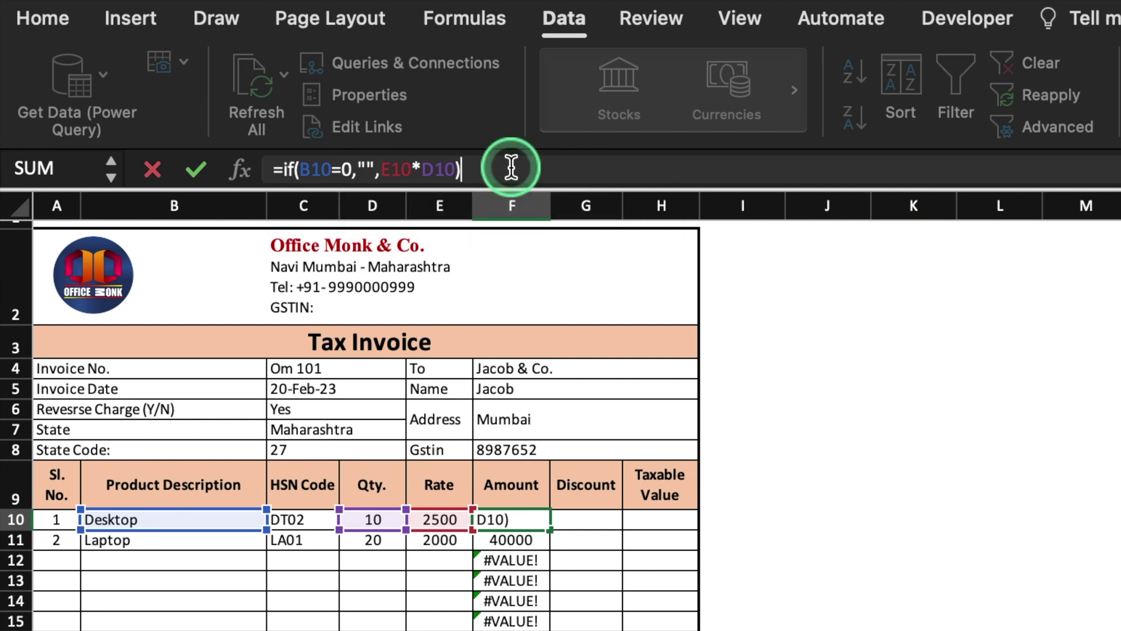
pyautogui.press('Return')
pyautogui.moveTo(393, 379); pyautogui.dragTo(393, 605)
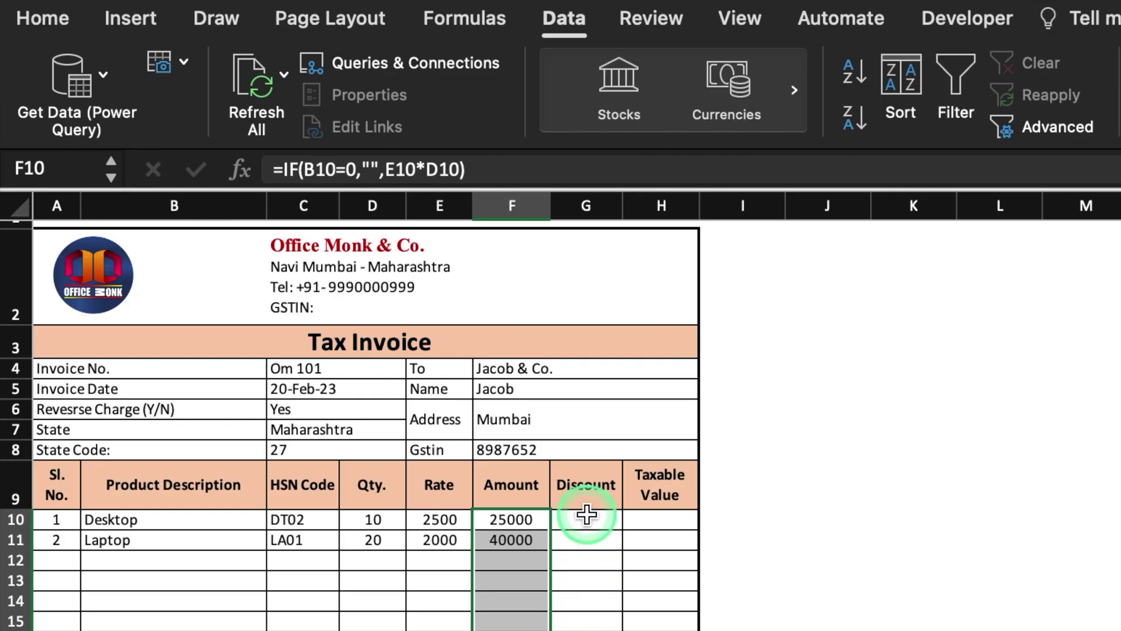
# Step: Enter discounts of 10% for the Desktop row in G10 and 5% for the Laptop row in G11
pyautogui.click(420, 371)
pyautogui.write('10%')
pyautogui.click(586, 539)
pyautogui.write('5%')
# Step: Enter the formula =F10*G10 in the Taxable Value cell H10
pyautogui.click(661, 519)
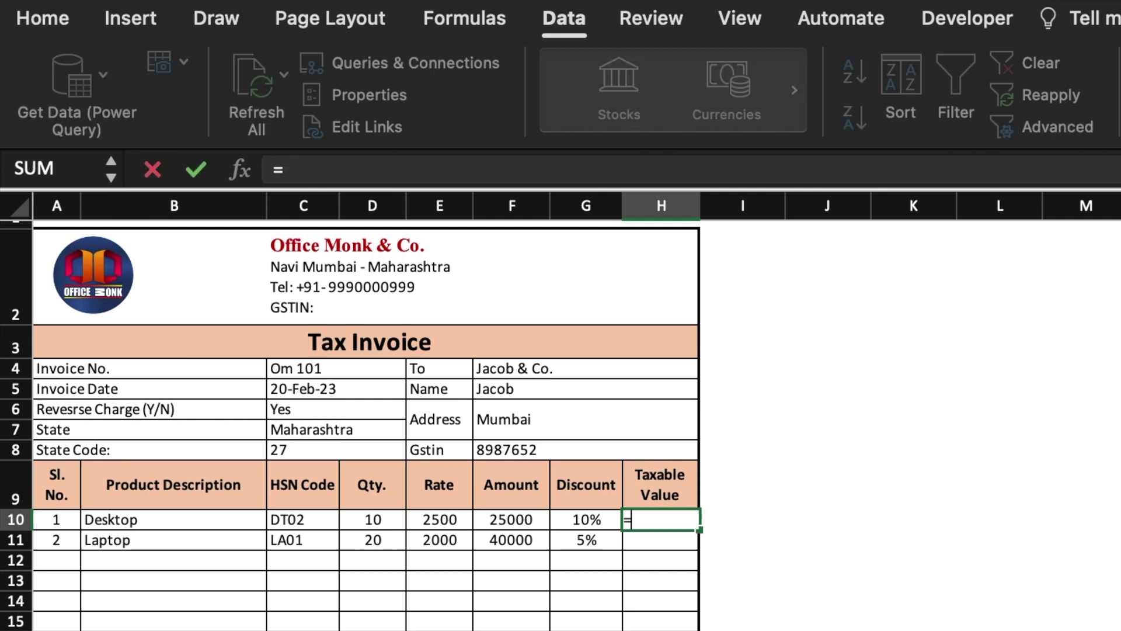
pyautogui.click(521, 519)
pyautogui.write('*')
pyautogui.click(583, 519)
pyautogui.press('Return')
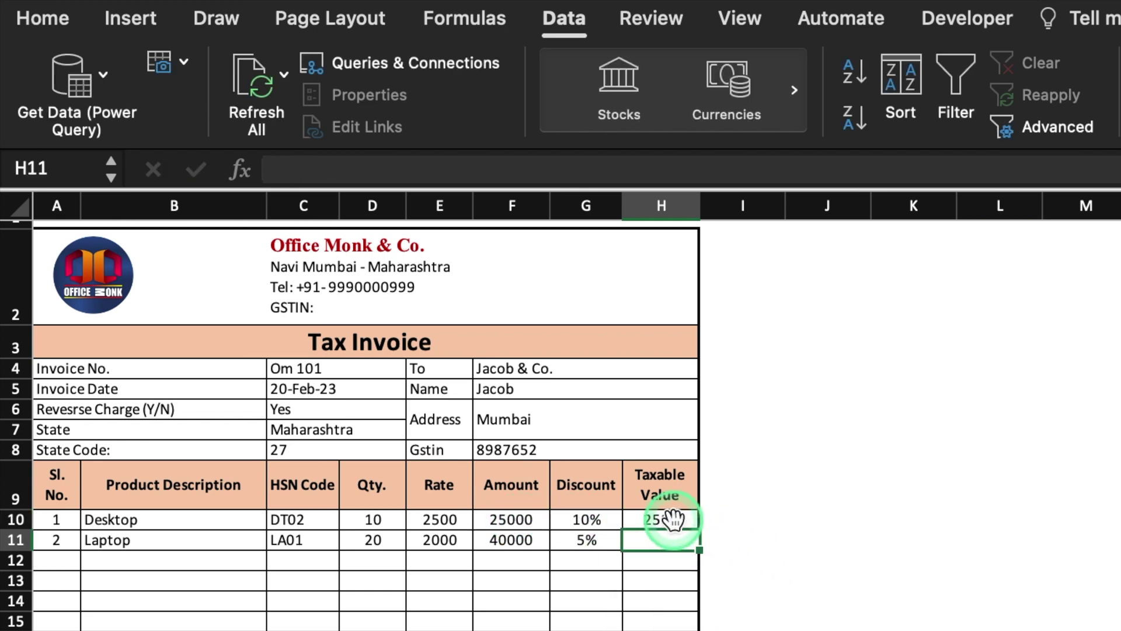
# Step: Change the Taxable Value formula in H10 to =F10-(F10*G10) and fill it down the column
pyautogui.doubleClick(673, 520)
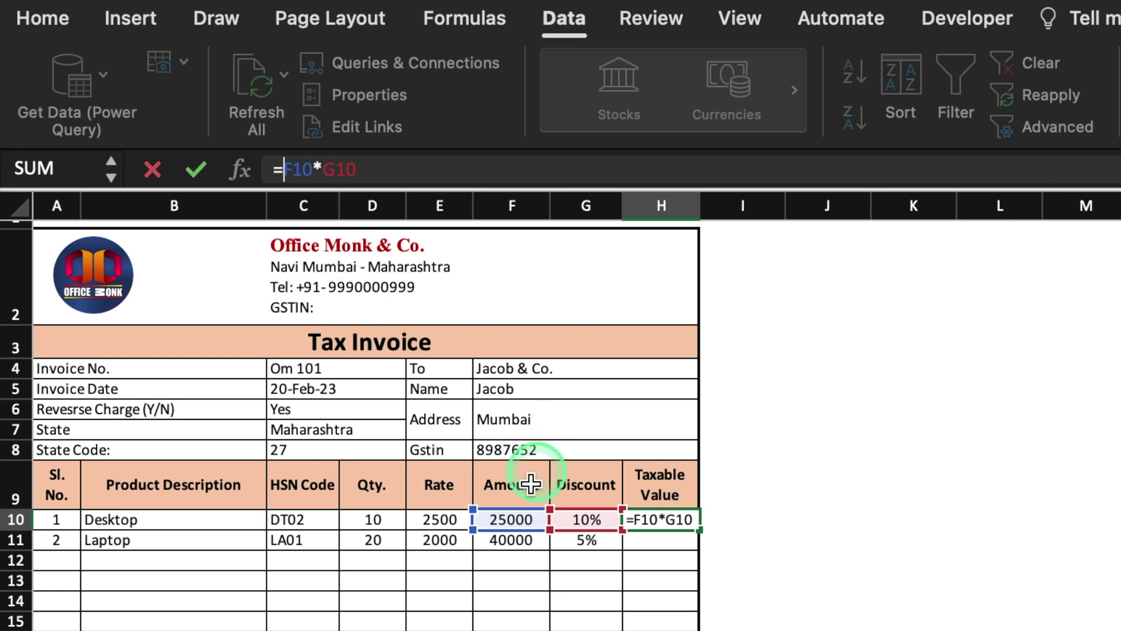
pyautogui.click(518, 520)
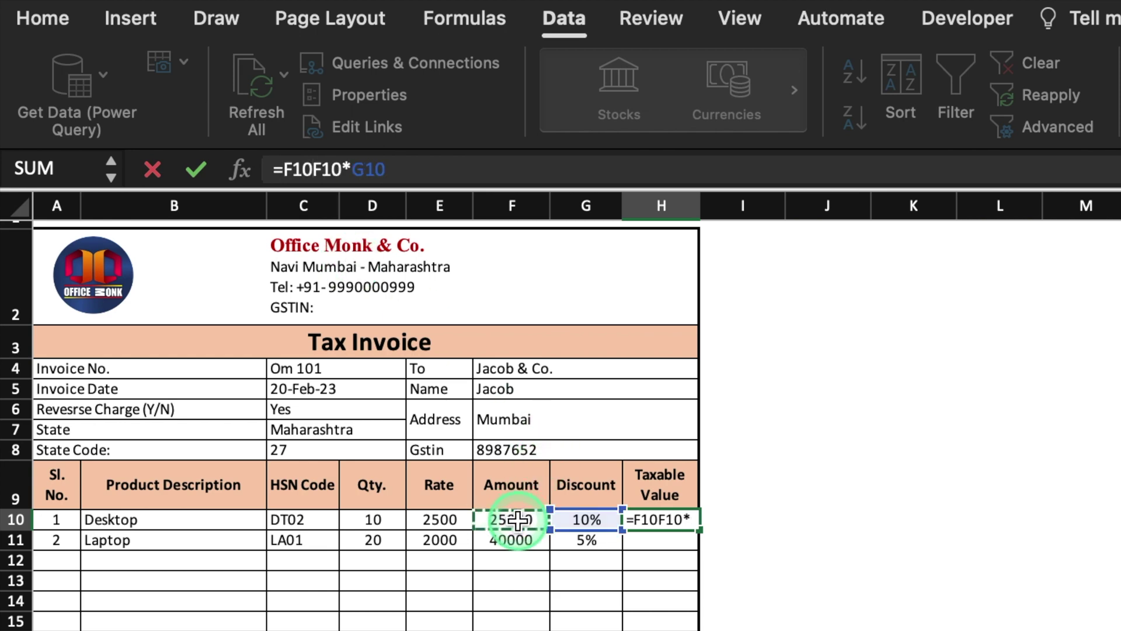
pyautogui.write('-')
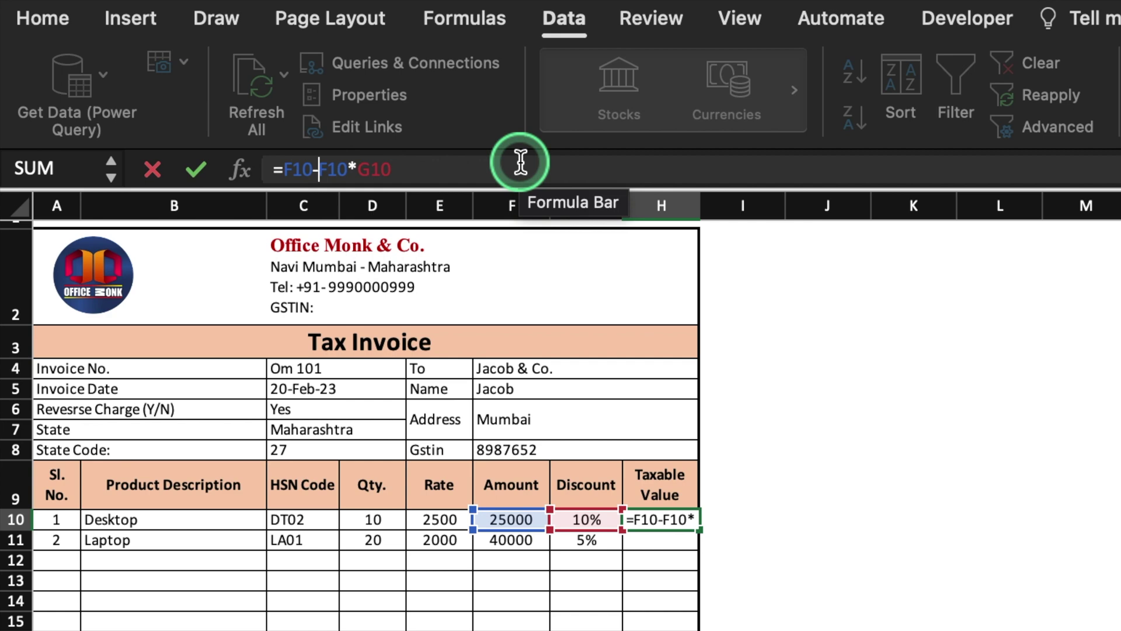
pyautogui.write('(')
pyautogui.click(455, 164)
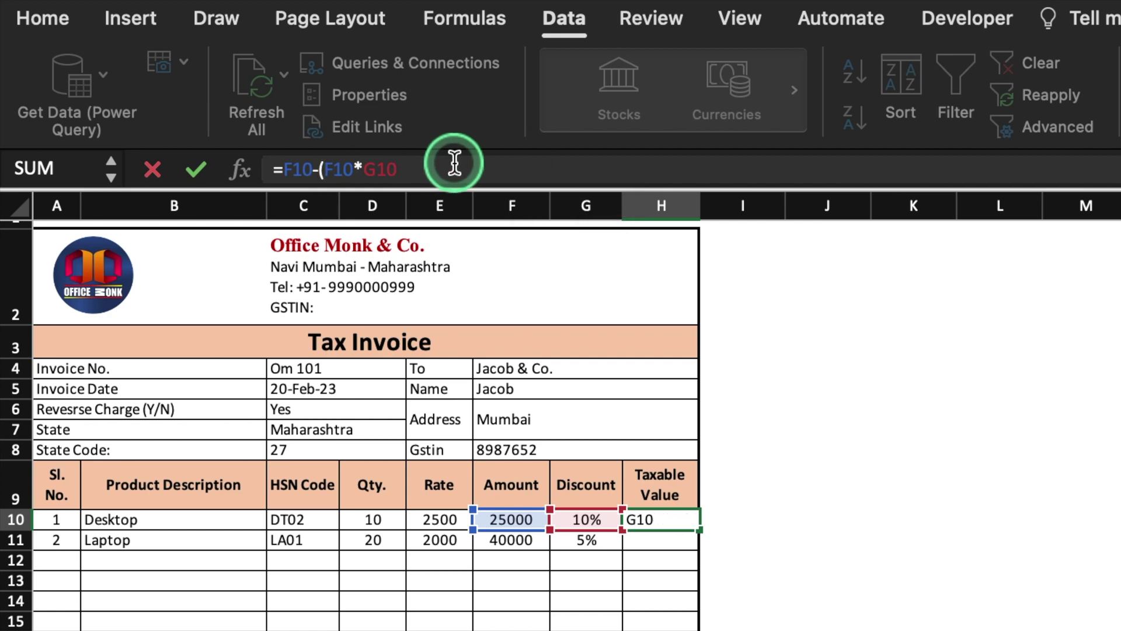
pyautogui.write(')')
pyautogui.press('Return')
pyautogui.click(678, 519)
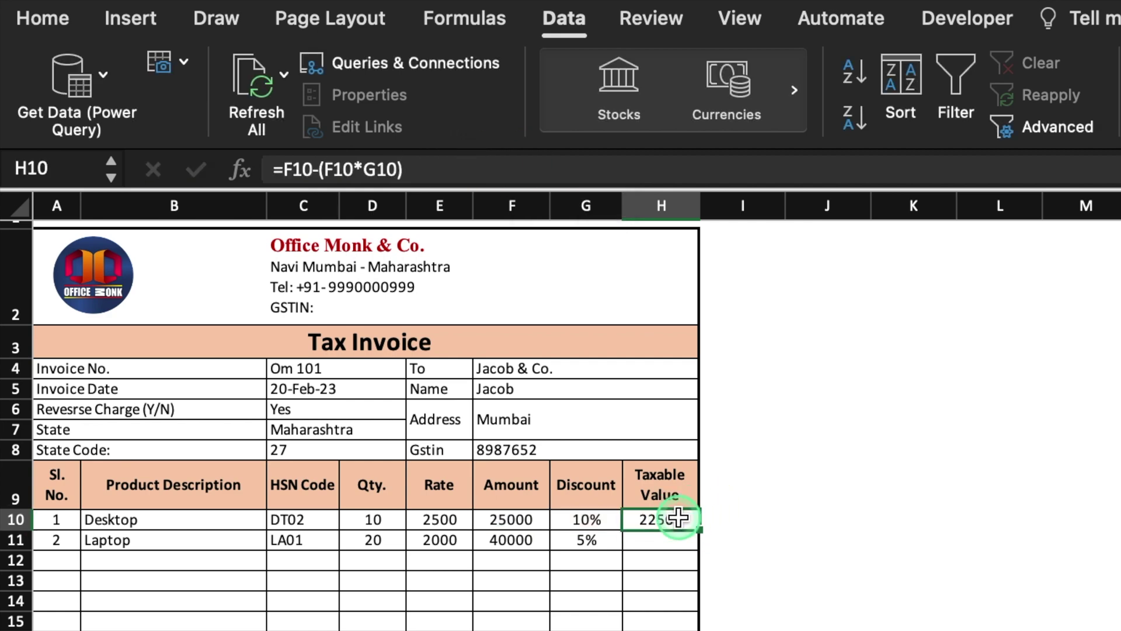
pyautogui.moveTo(701, 529); pyautogui.dragTo(500, 608)
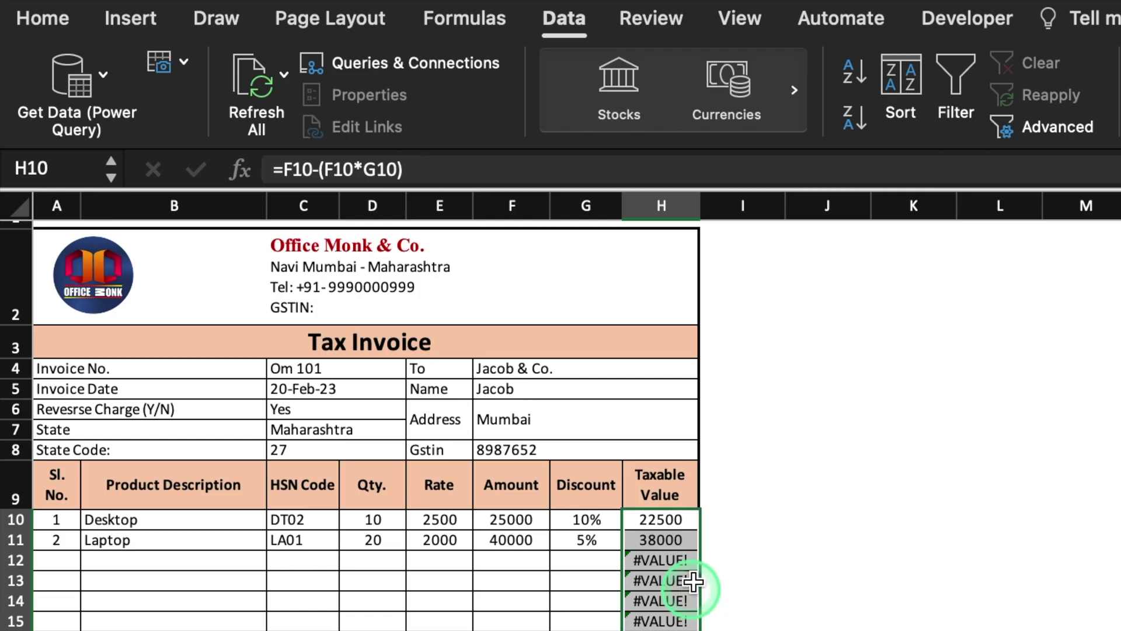
# Step: Extend the H10 formula to =IF(B10=0,"",F10-(F10*G10)) and fill it down the Taxable Value column to row 26
pyautogui.click(656, 518)
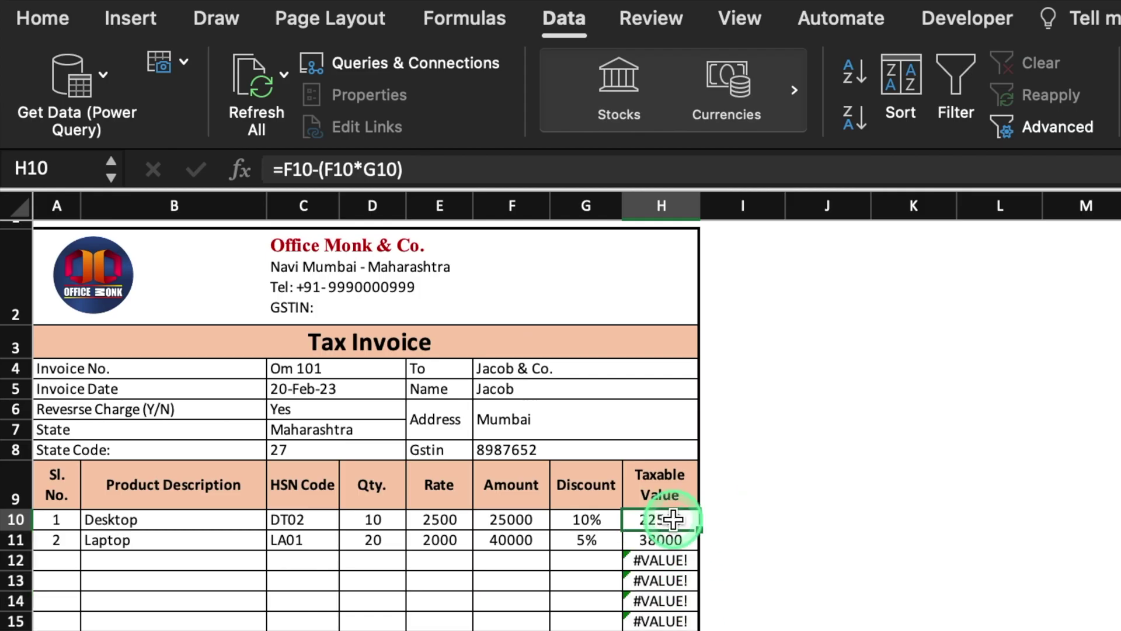
pyautogui.click(285, 169)
pyautogui.write('if')
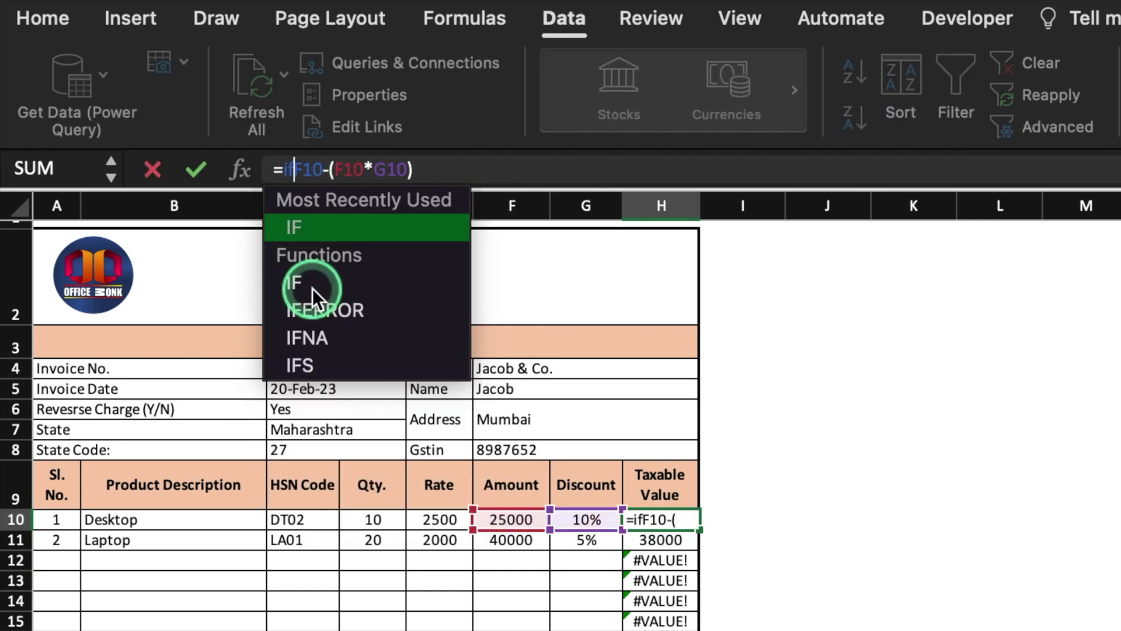
pyautogui.doubleClick(313, 289)
pyautogui.click(241, 522)
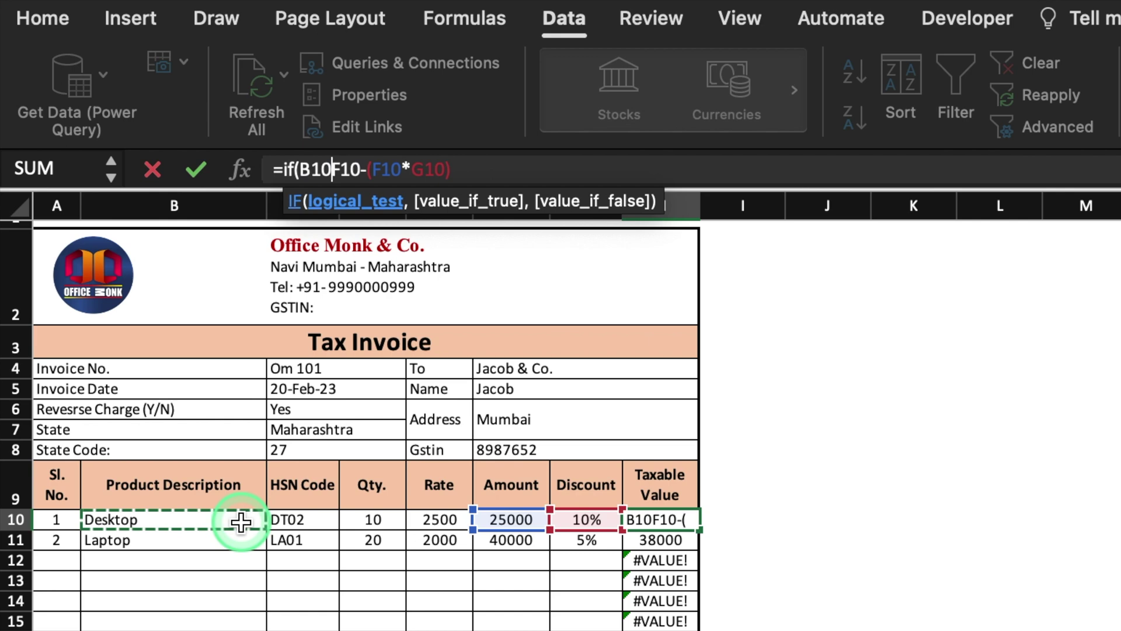
pyautogui.write('=0')
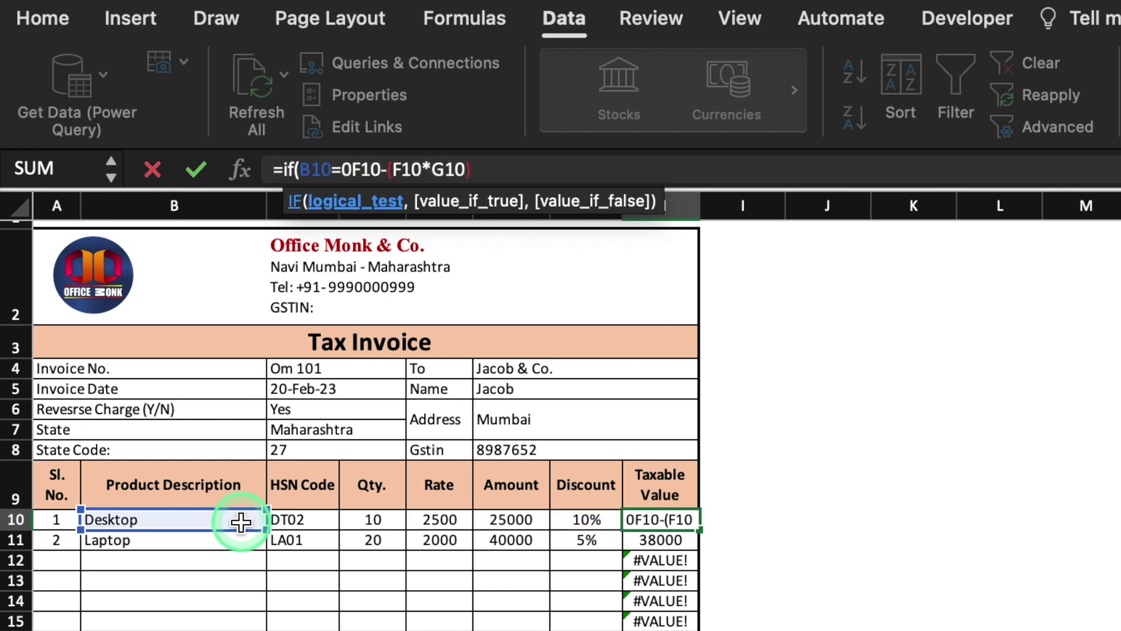
pyautogui.write(',""')
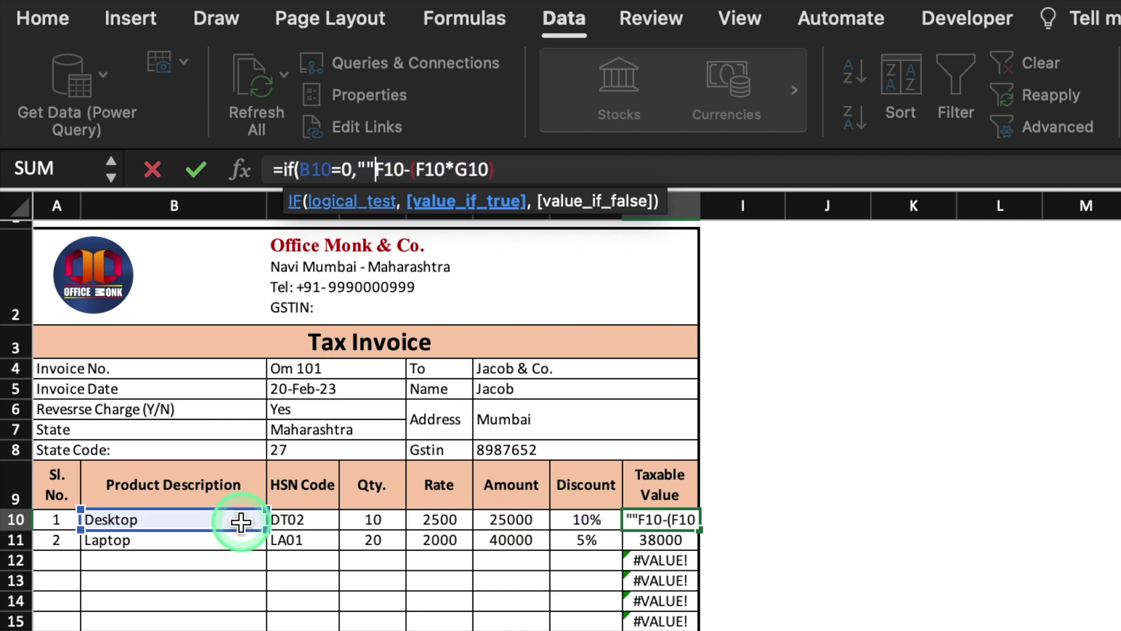
pyautogui.write(',')
pyautogui.click(546, 169)
pyautogui.write(')')
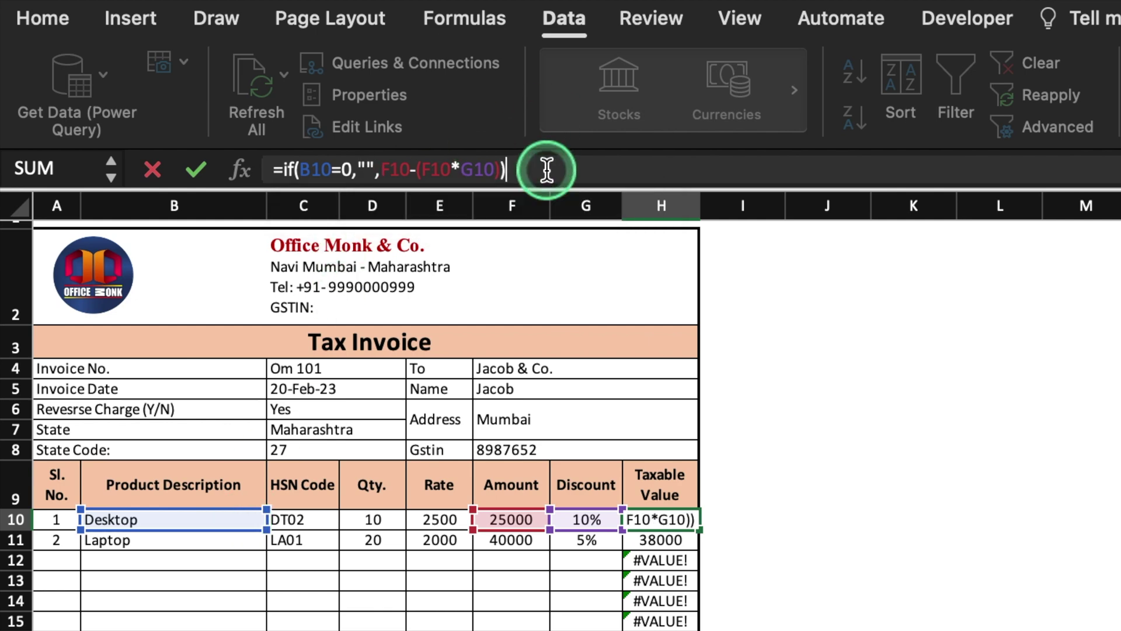
pyautogui.press('Return')
pyautogui.click(661, 519)
pyautogui.moveTo(699, 529); pyautogui.dragTo(501, 603)
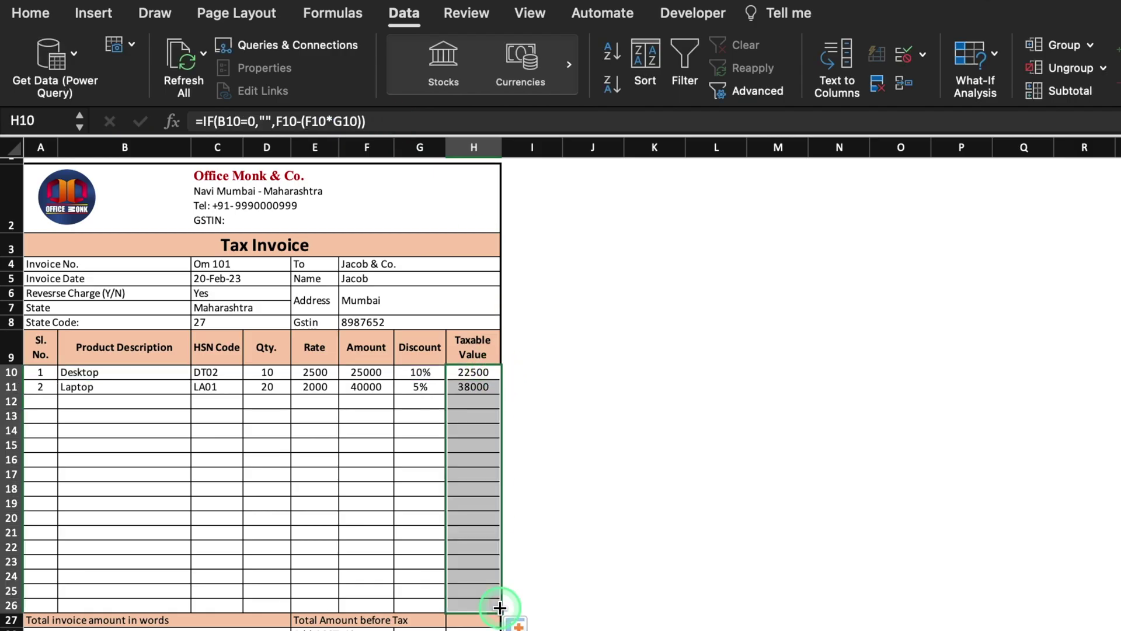
# Step: Total the taxable values with =SUM(H10:H26) in the Total Amount before Tax cell H27
pyautogui.click(808, 626)
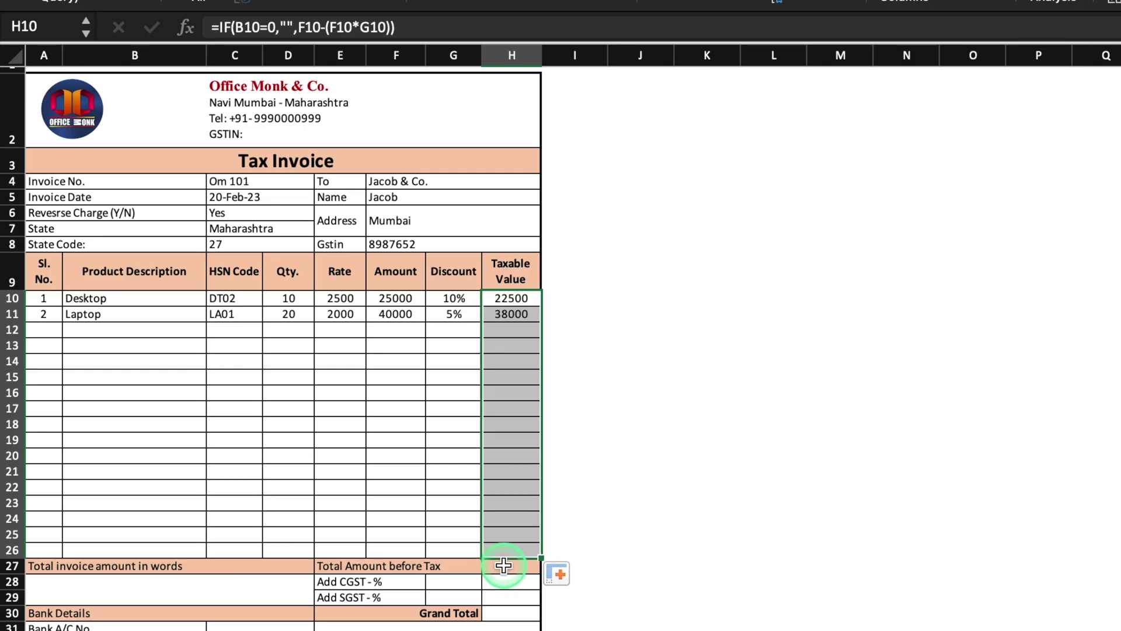
pyautogui.click(504, 564)
pyautogui.write('=sum(')
pyautogui.moveTo(524, 298); pyautogui.dragTo(512, 547)
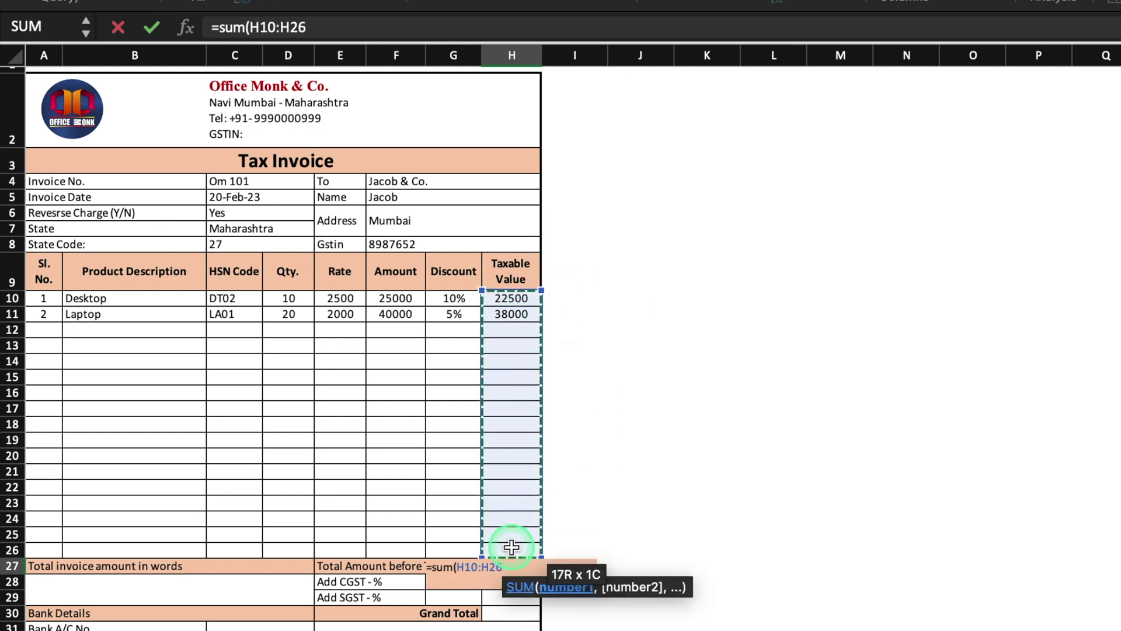
pyautogui.write(')')
pyautogui.press('Return')
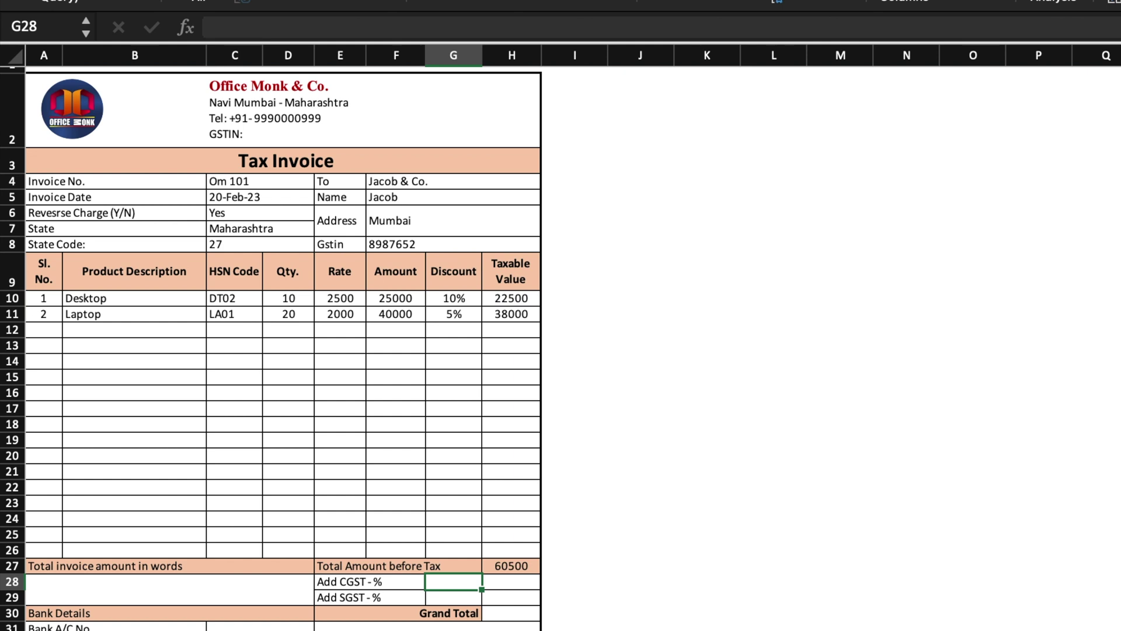
# Step: Enter 9% as the CGST rate in G28 and 9% as the SGST rate in G29
pyautogui.write('9%')
pyautogui.press('Return')
pyautogui.write('9%')
pyautogui.press('Return')
# Step: Calculate the CGST amount in H28 with the formula =H27*G28
pyautogui.click(504, 579)
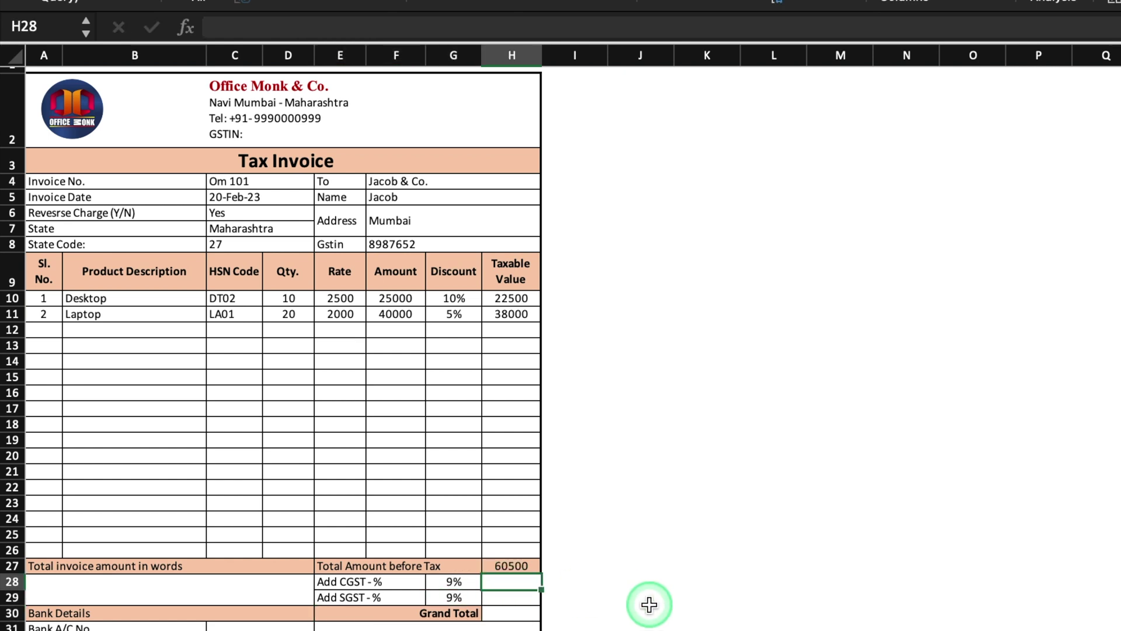
pyautogui.write('=')
pyautogui.click(512, 566)
pyautogui.write('*')
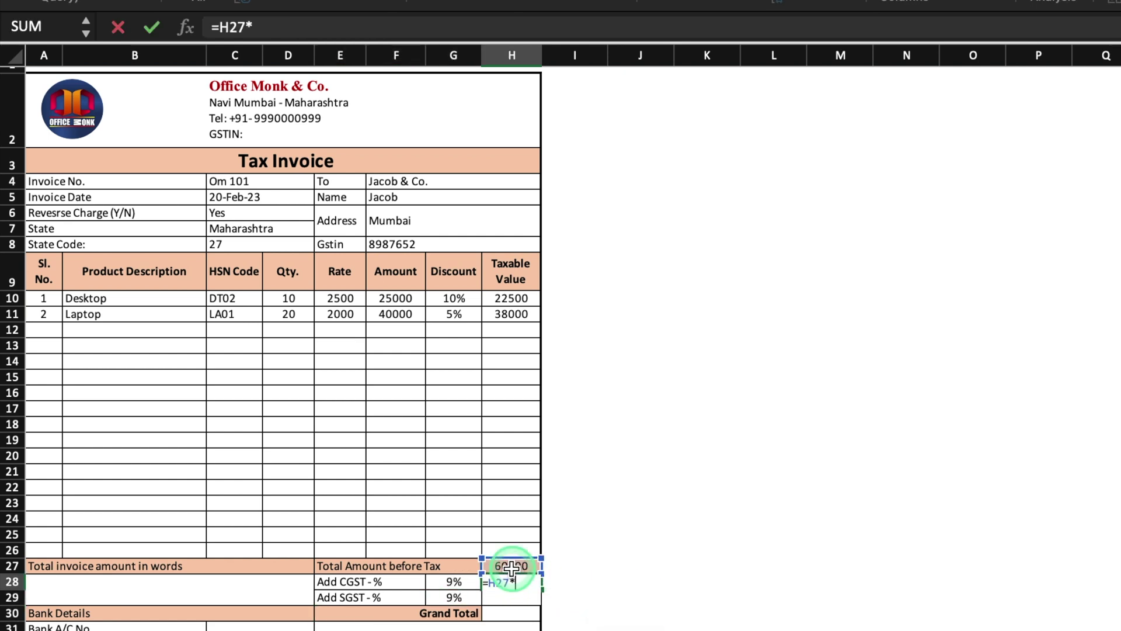
pyautogui.click(454, 581)
pyautogui.press('Return')
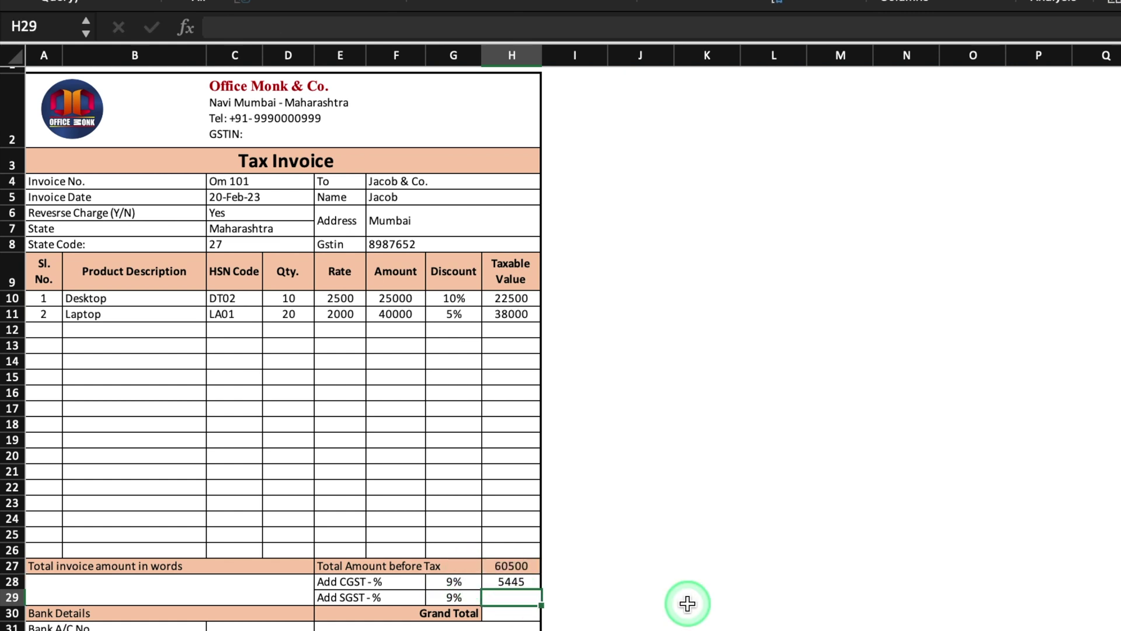
# Step: Calculate the SGST amount in H29 with =H27*G29 and set the SGST rate in G29 to 12%
pyautogui.write('=')
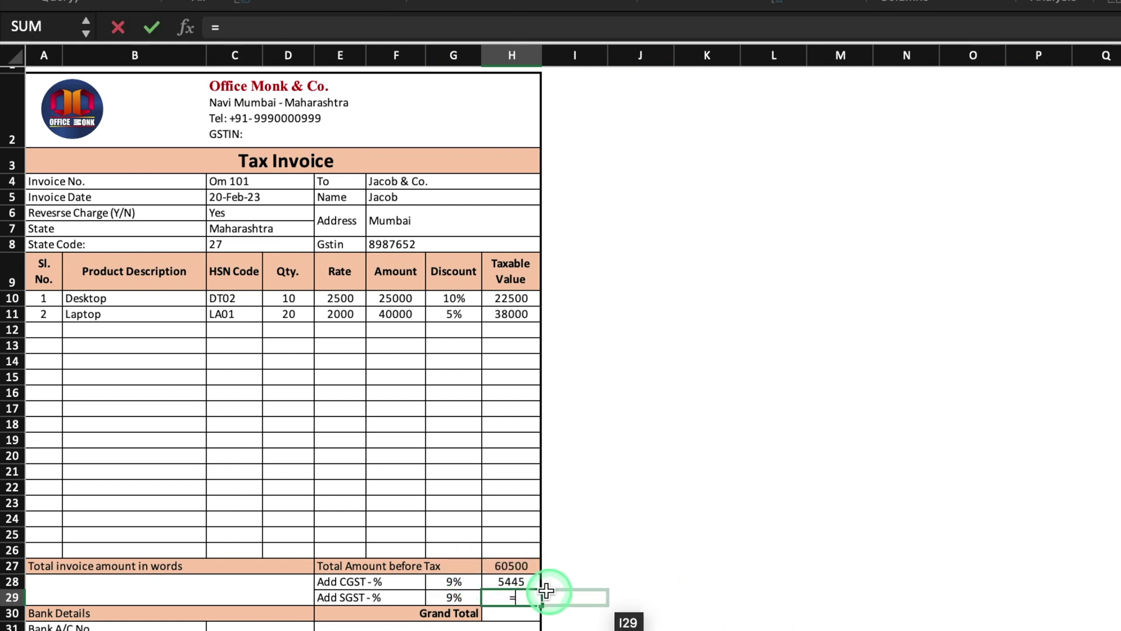
pyautogui.click(524, 566)
pyautogui.write('*')
pyautogui.click(455, 597)
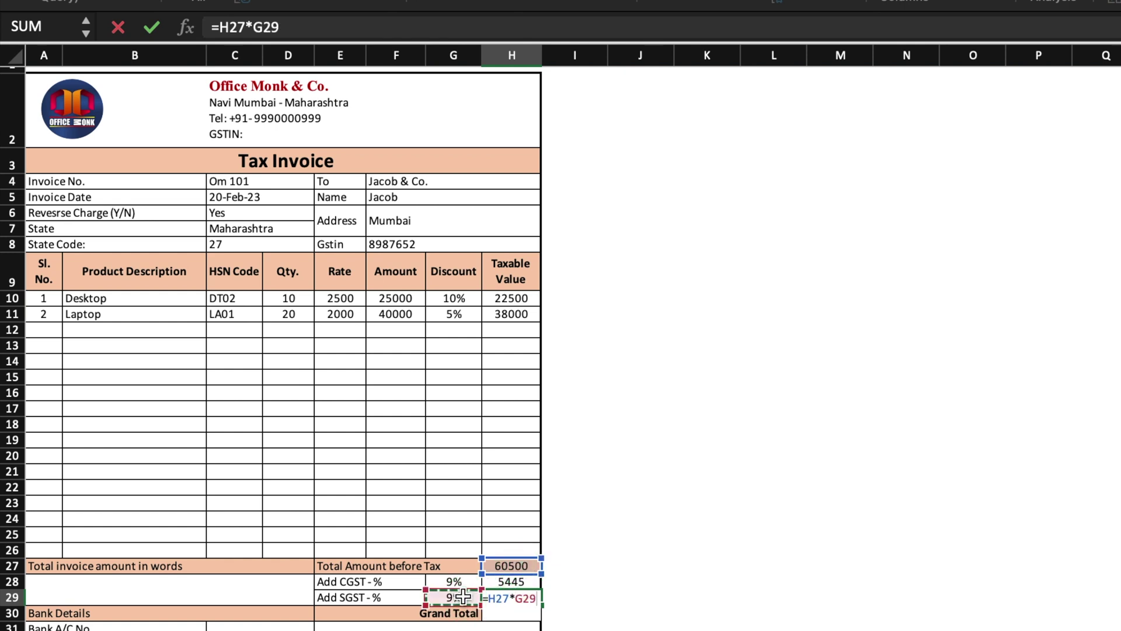
pyautogui.hotkey('shift', 'Tab')
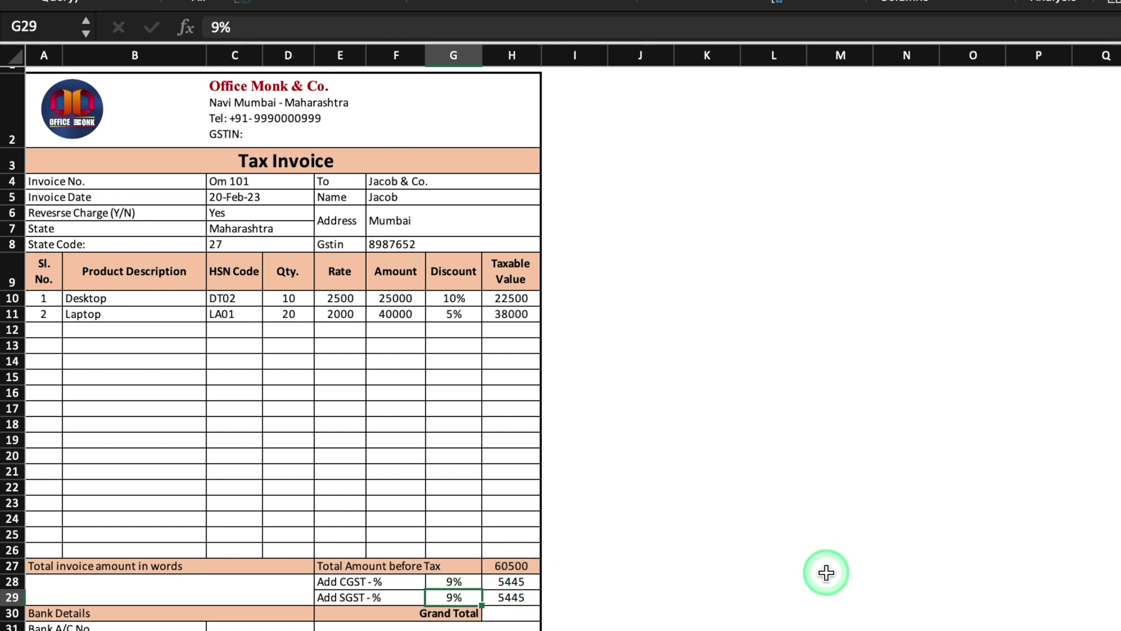
pyautogui.write('12')
pyautogui.press('Return')
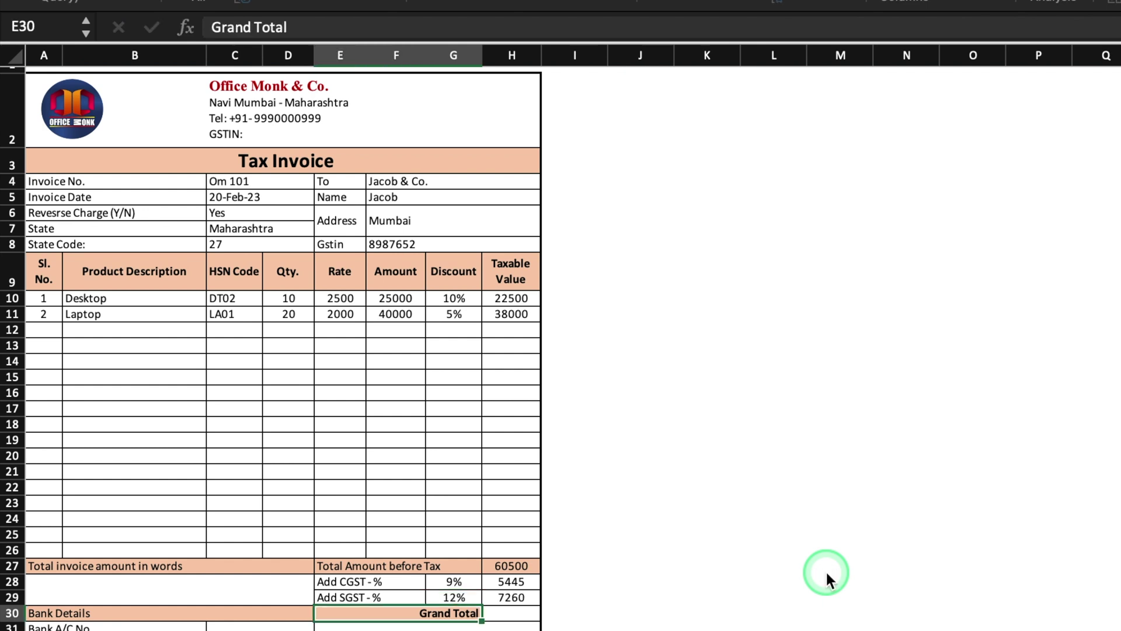
# Step: Enter the Grand Total formula =H27+H28+H29 in H30 and select the amount-in-words cell A28
pyautogui.click(518, 612)
pyautogui.write('=')
pyautogui.click(517, 566)
pyautogui.write('+')
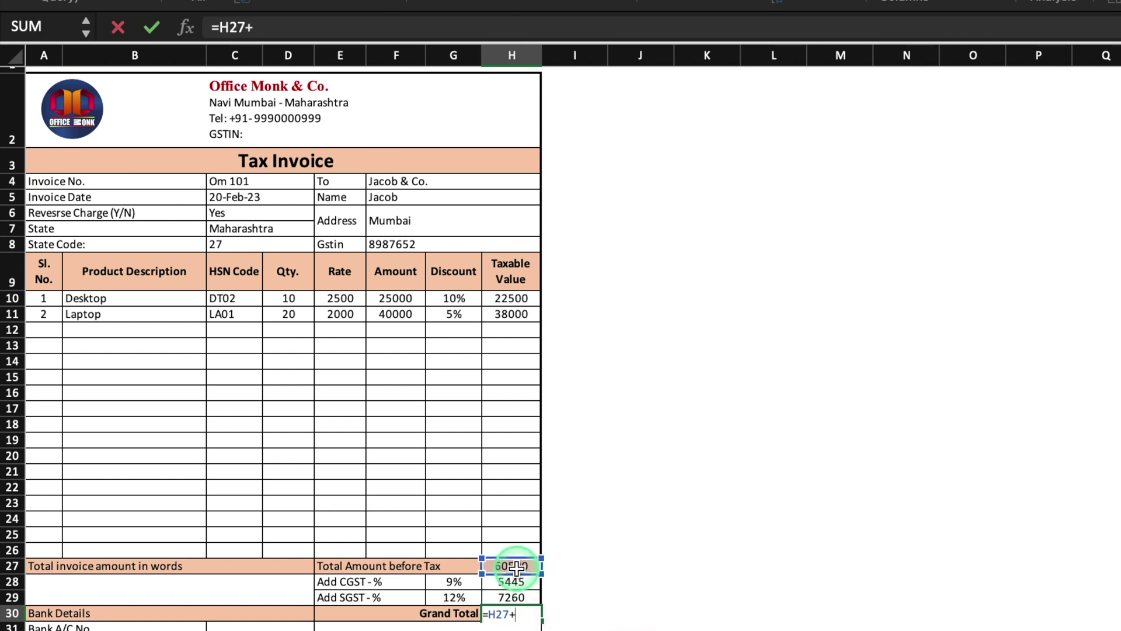
pyautogui.click(522, 581)
pyautogui.write('+')
pyautogui.click(514, 596)
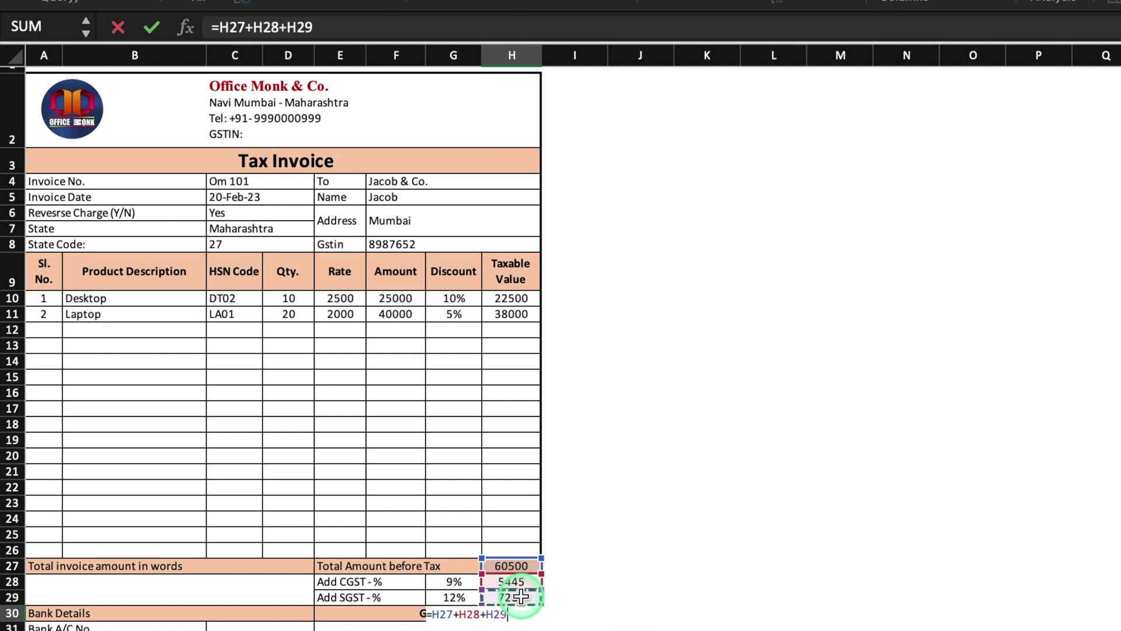
pyautogui.press('Return')
pyautogui.press('Up')
pyautogui.press('Up')
pyautogui.press('Left')
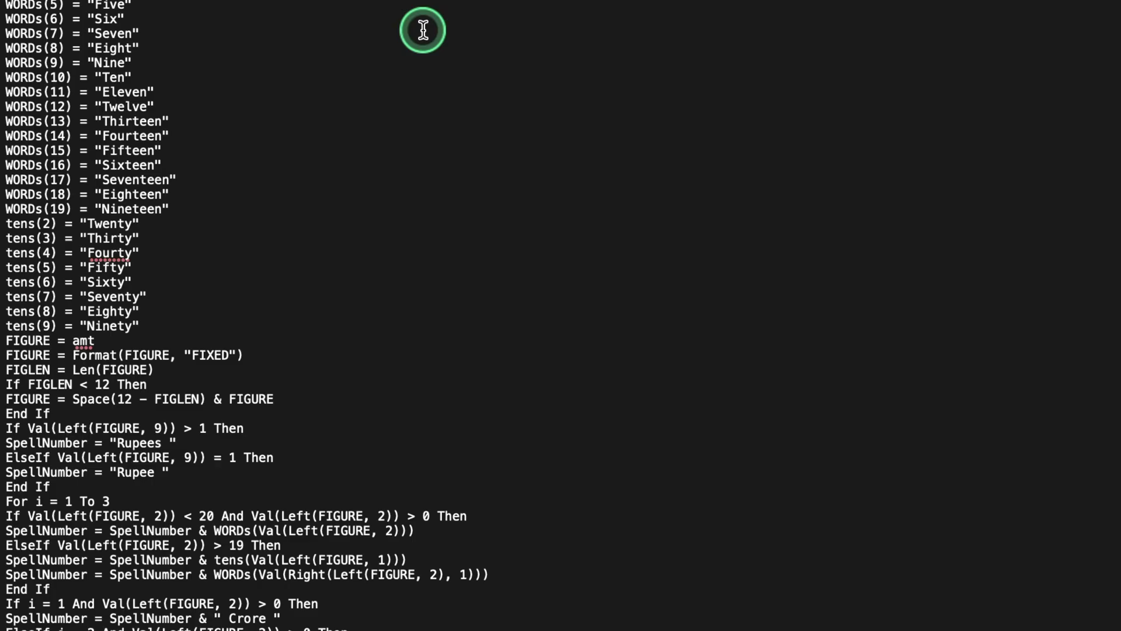
# Step: Copy the entire SpellNumber code from the text document and paste it into a new VBA module of the invoice workbook
pyautogui.press('super+a')
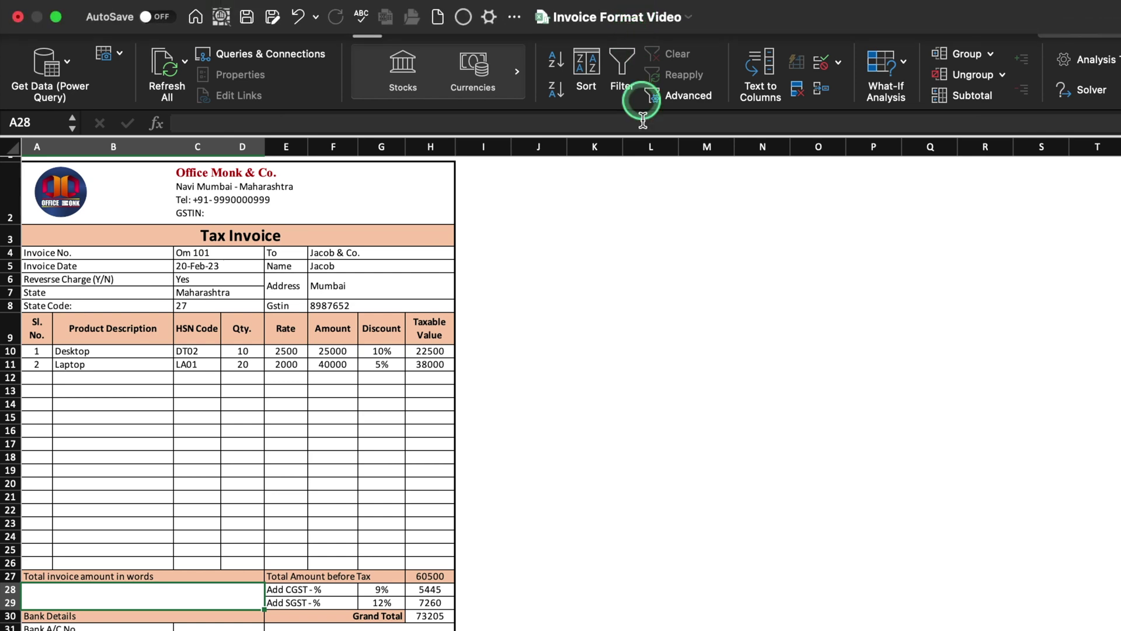
pyautogui.click(641, 26)
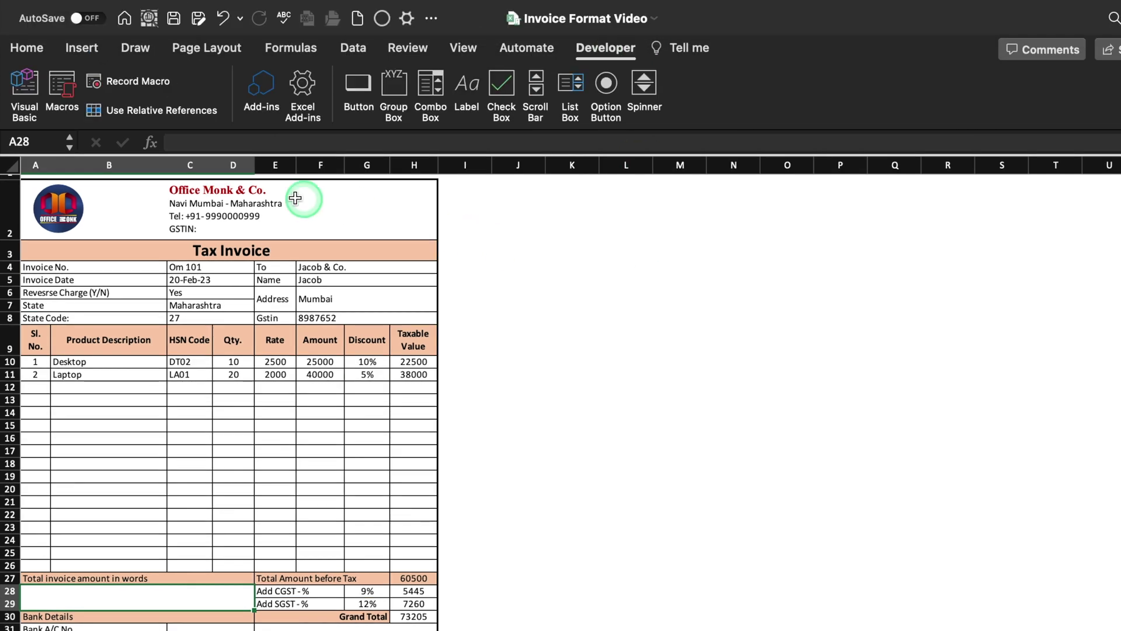
pyautogui.click(26, 102)
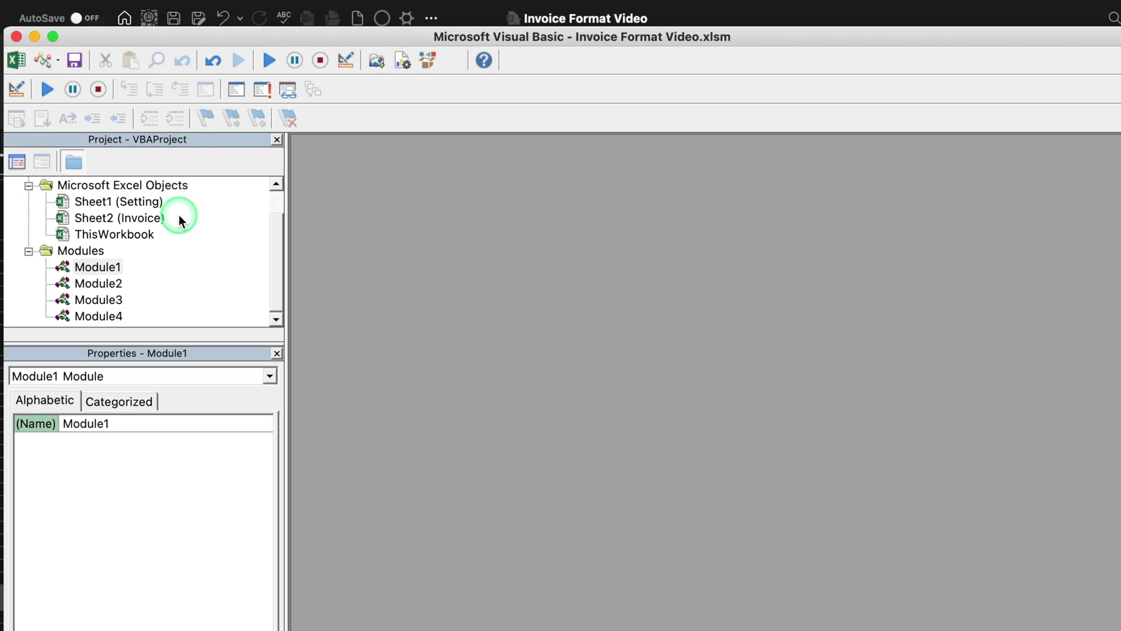
pyautogui.click(237, 11)
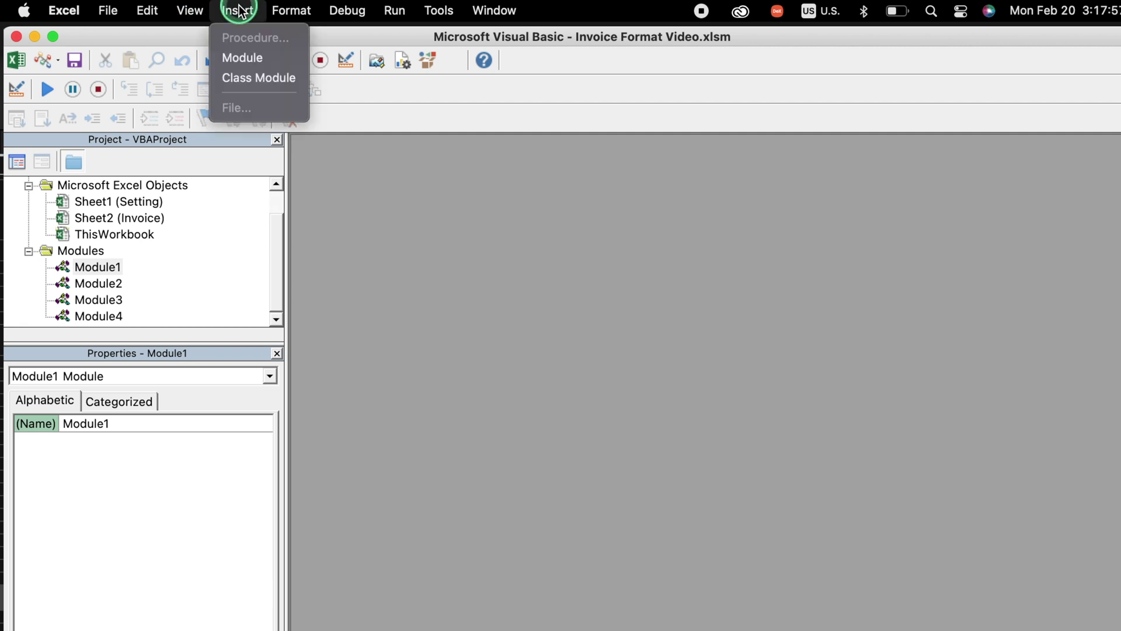
pyautogui.click(265, 57)
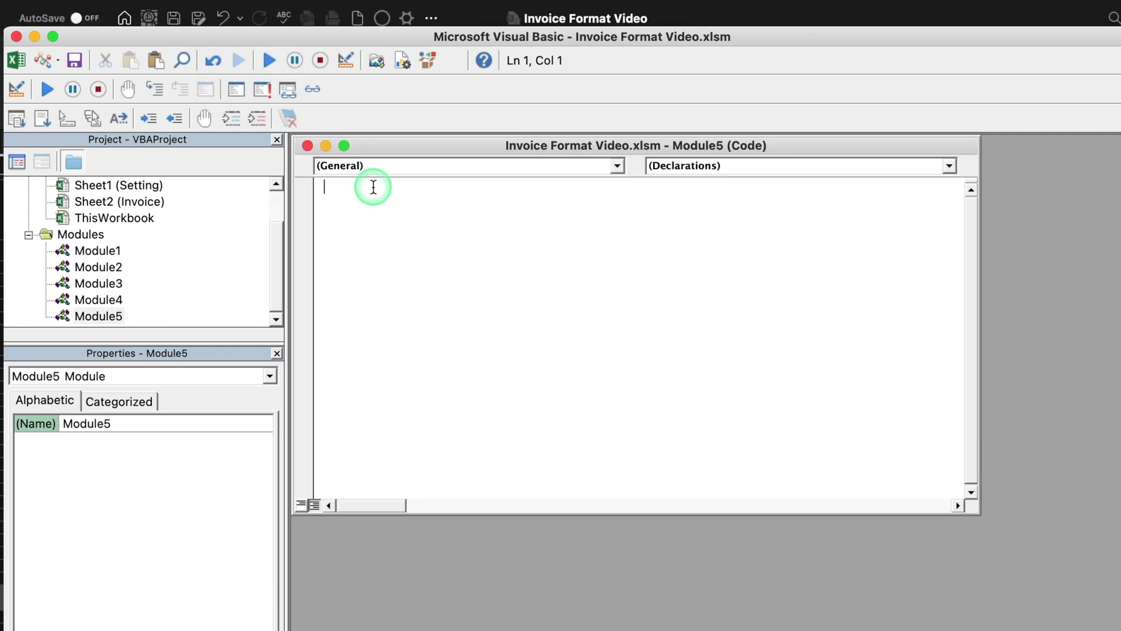
pyautogui.press('super+v')
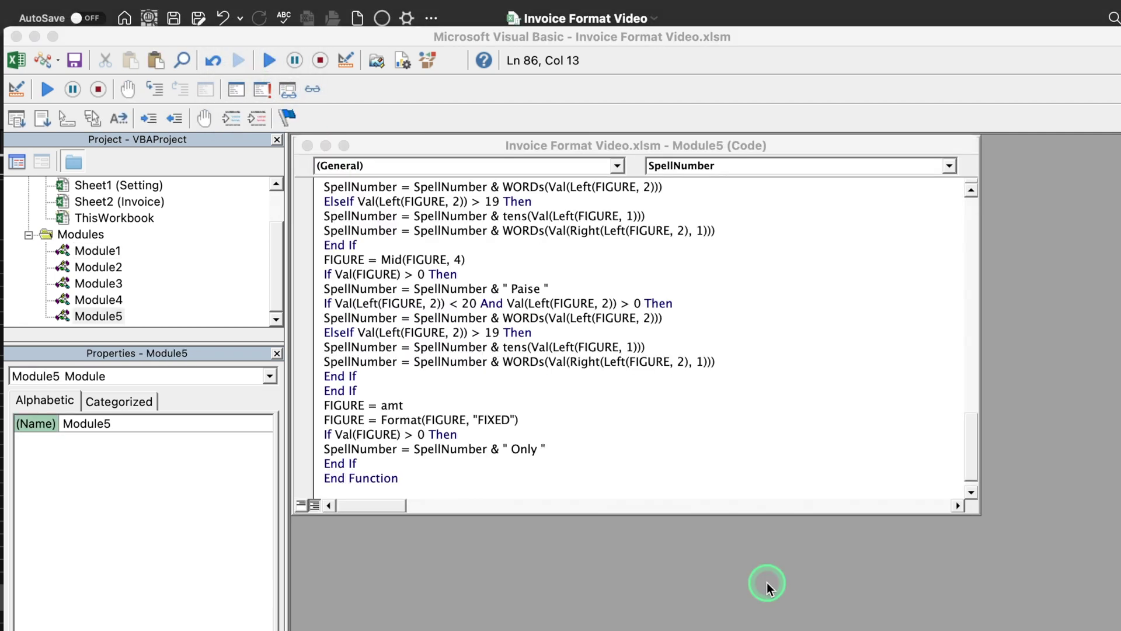
# Step: Enter the formula =SpellNumber(H30) in cell A28 to spell the grand total in words
pyautogui.click(169, 592)
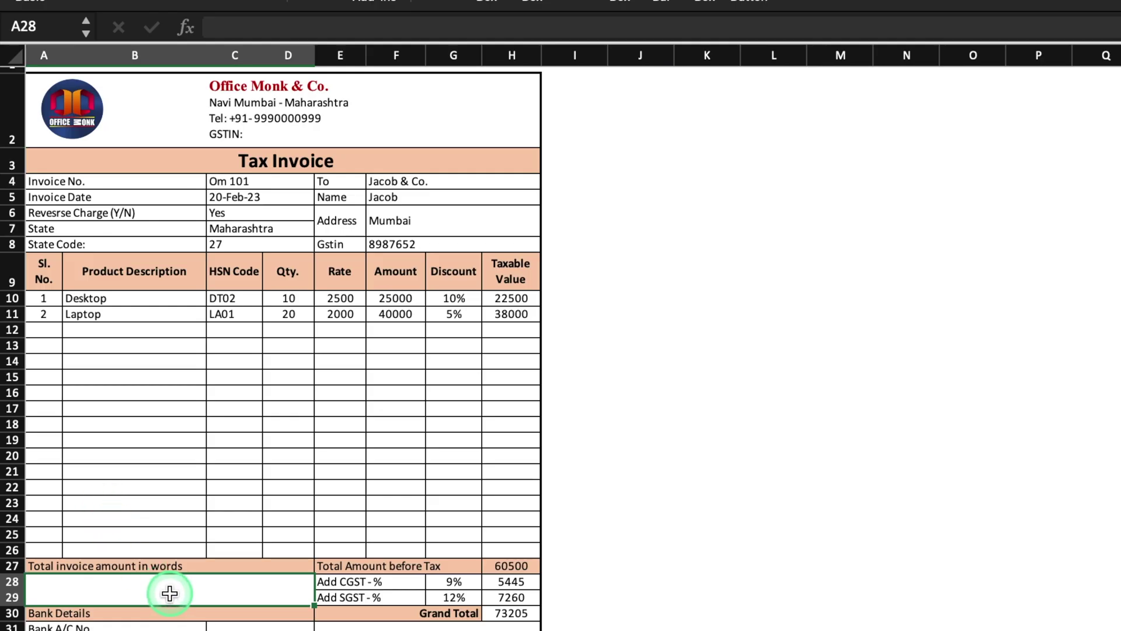
pyautogui.write('=')
pyautogui.click(424, 493)
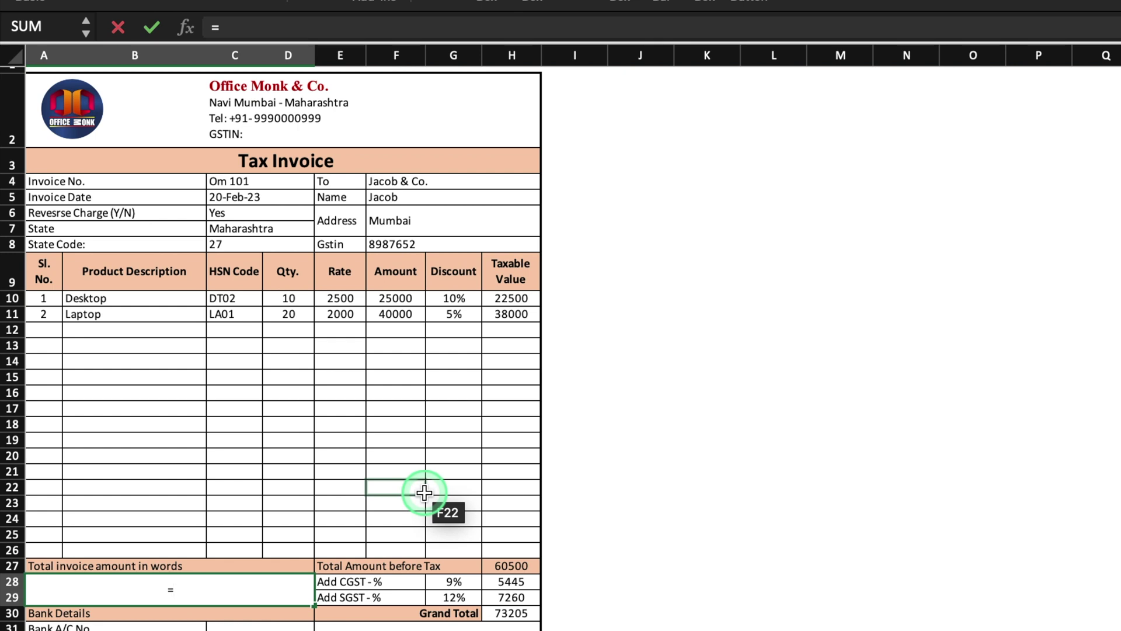
pyautogui.write('spell')
pyautogui.doubleClick(149, 623)
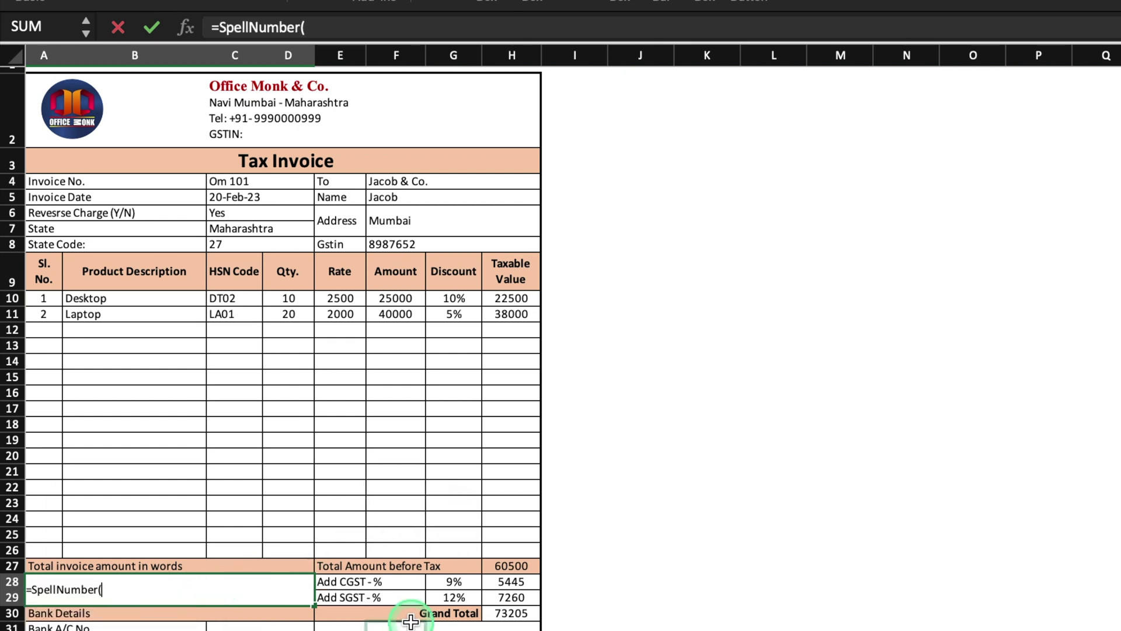
pyautogui.click(511, 613)
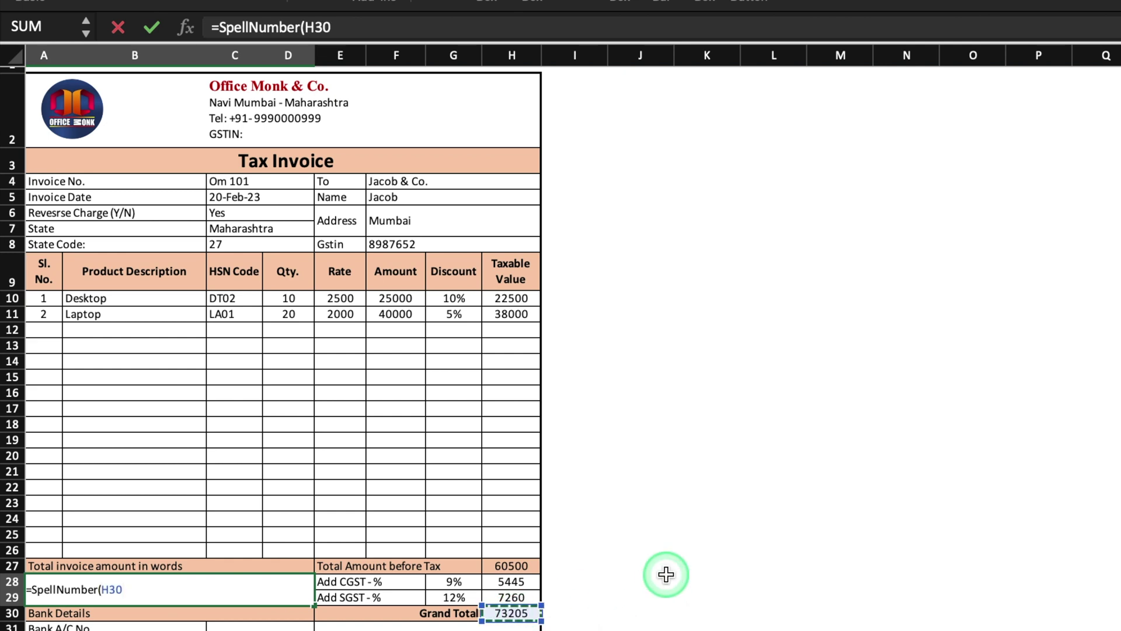
pyautogui.write(')')
pyautogui.press('Return')
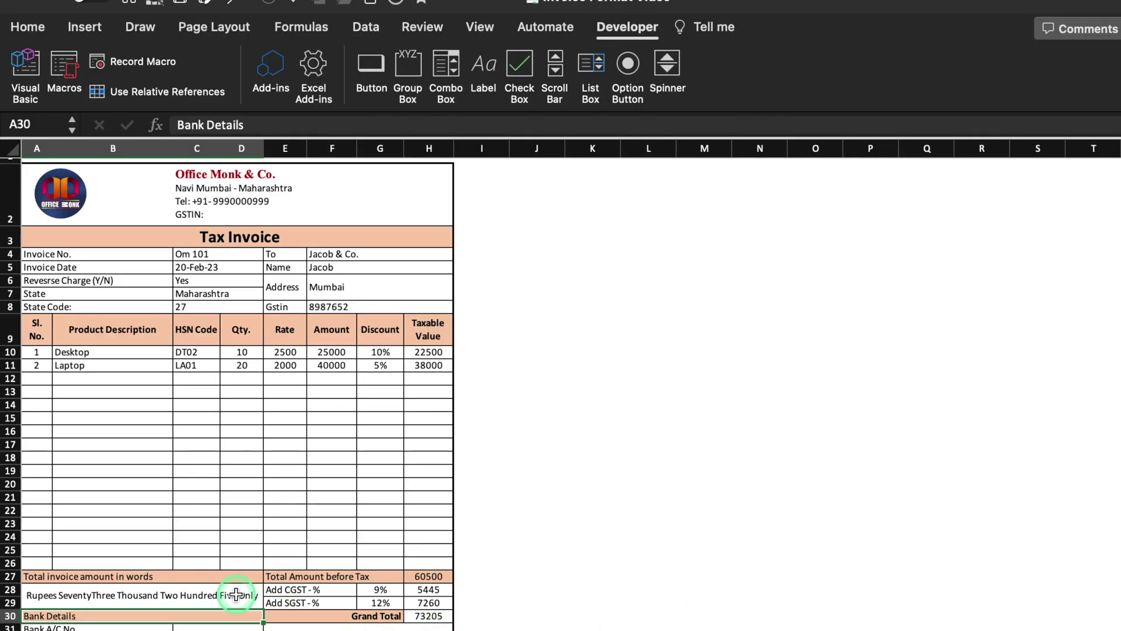
pyautogui.click(281, 587)
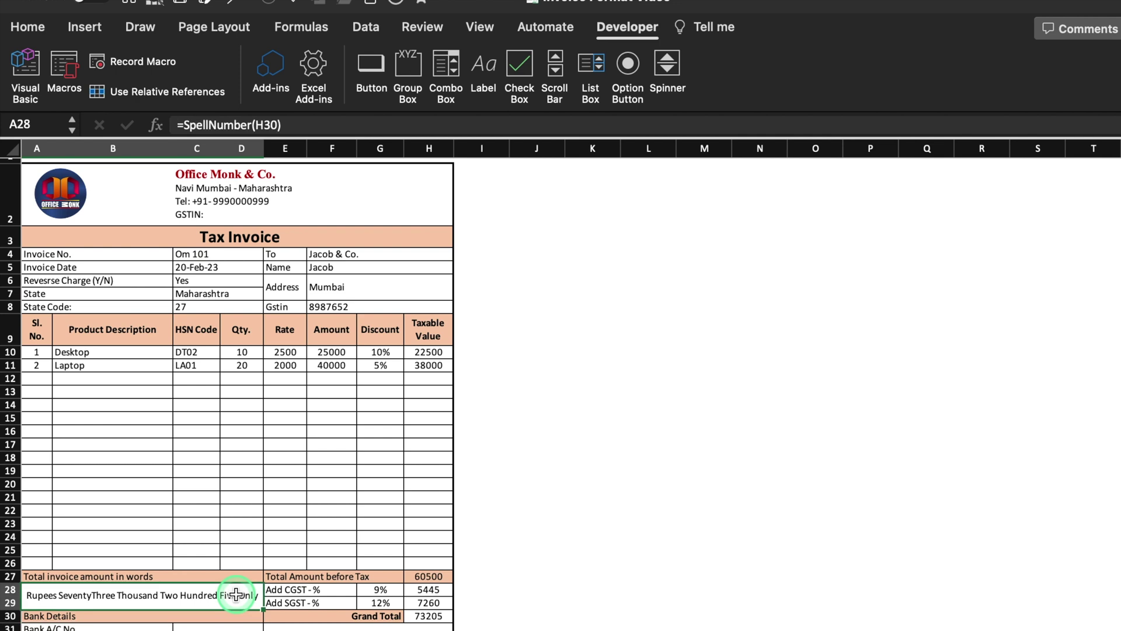
pyautogui.click(26, 26)
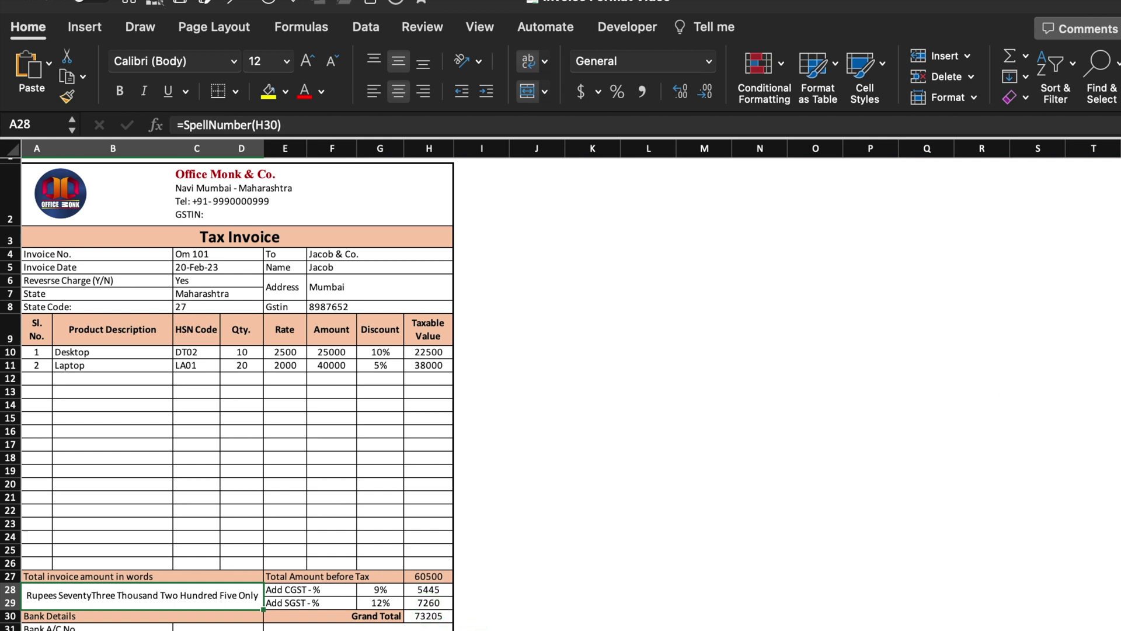
# Step: Insert the picture Transparent Signature.png from the School Fee Receipt folder and fit it in the blank cell below Authorised Signatory
pyautogui.scroll(-4, 226, 518)
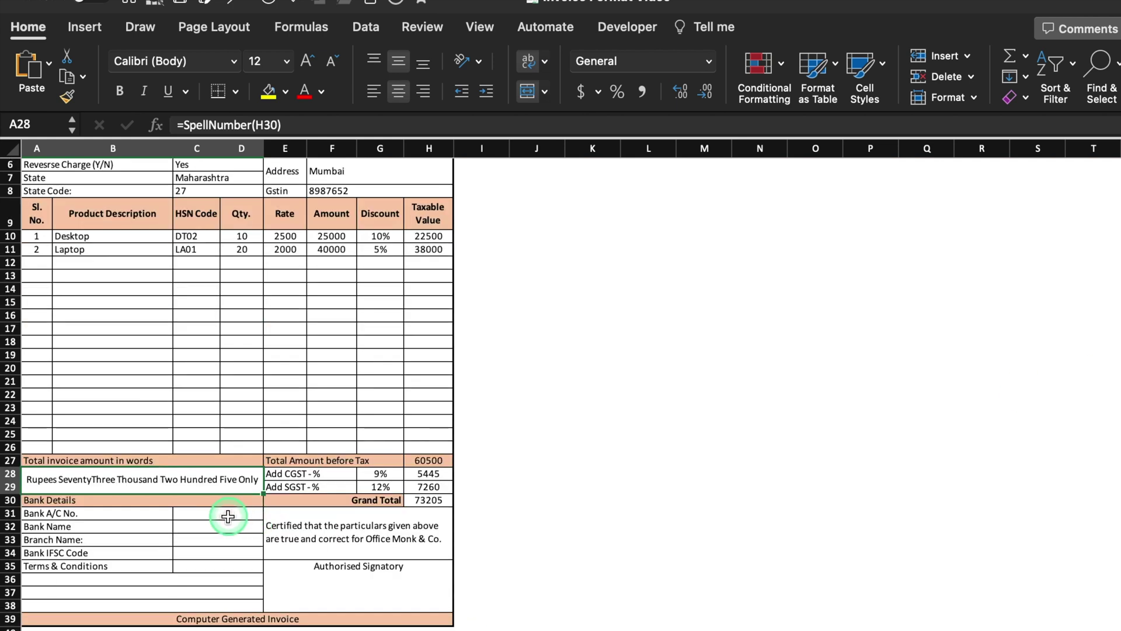
pyautogui.click(340, 590)
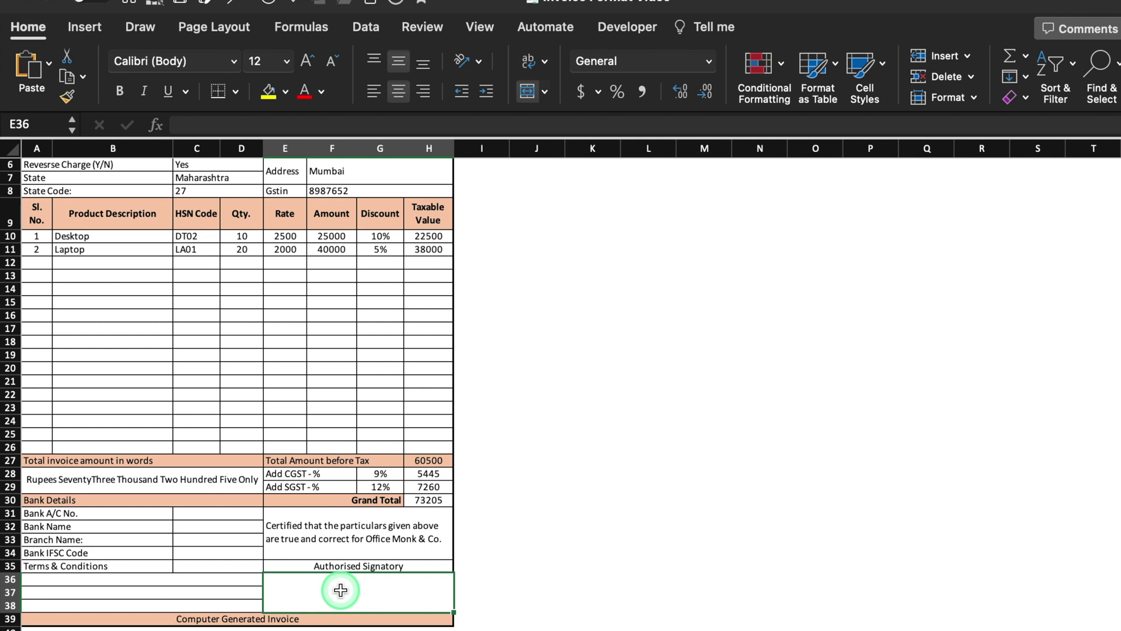
pyautogui.click(86, 28)
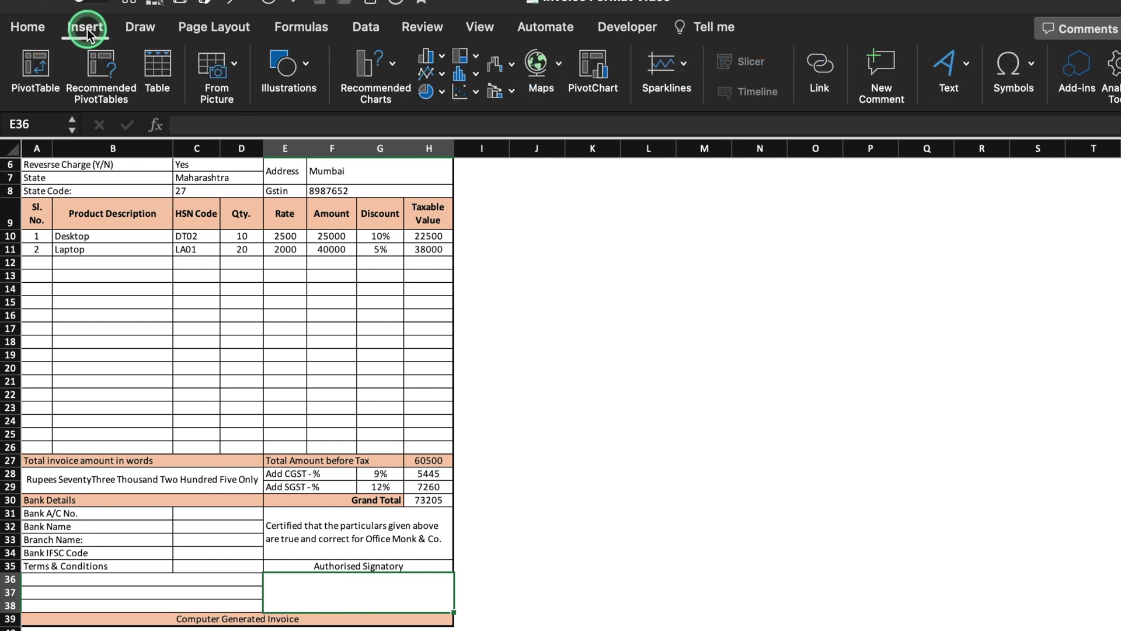
pyautogui.click(307, 62)
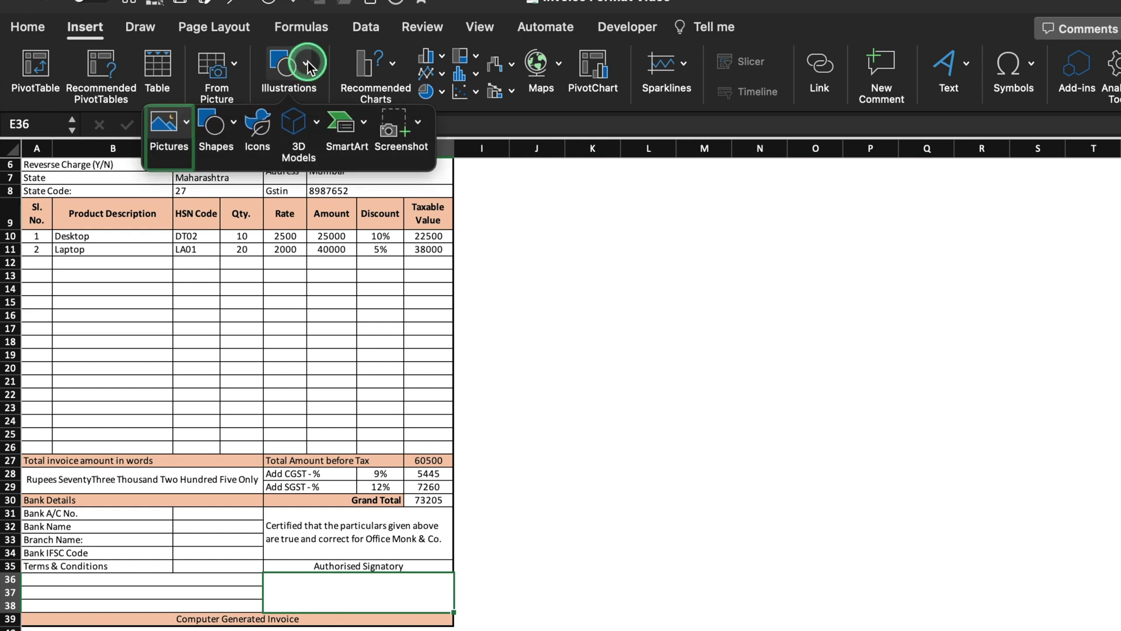
pyautogui.click(187, 119)
pyautogui.click(198, 175)
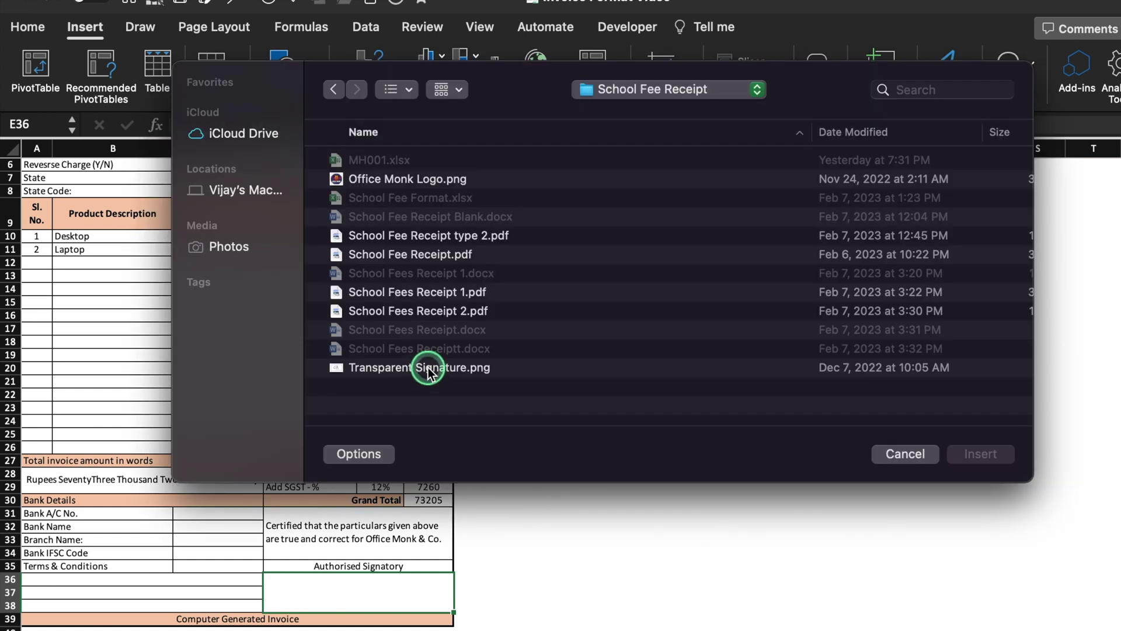
pyautogui.click(428, 367)
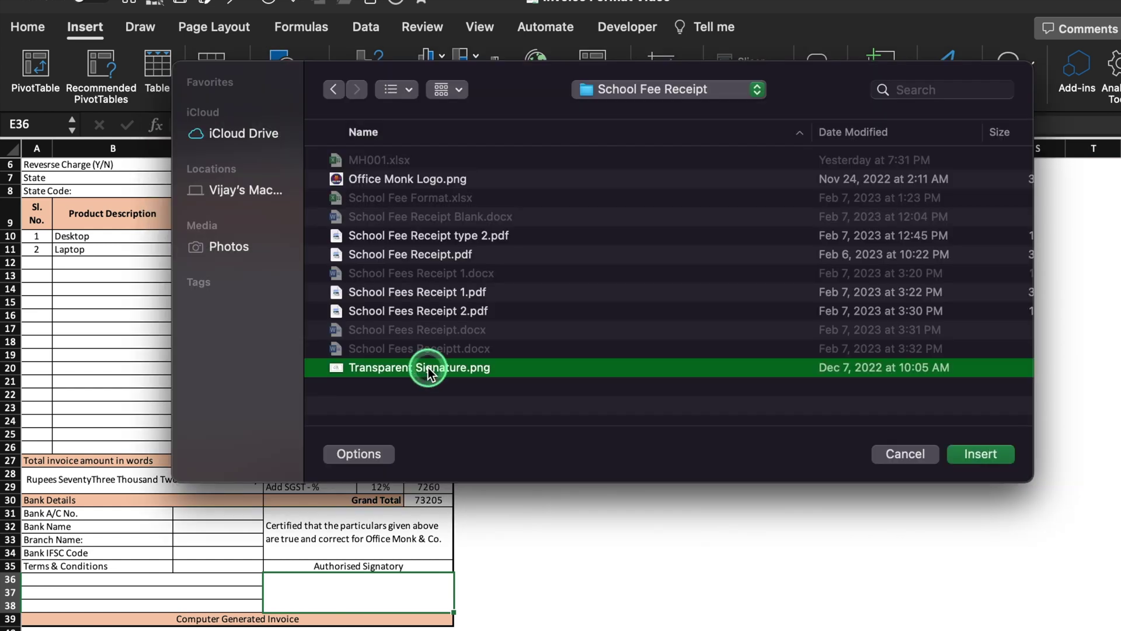
pyautogui.click(988, 456)
pyautogui.moveTo(352, 248); pyautogui.dragTo(783, 495)
pyautogui.moveTo(806, 531)
pyautogui.mouseDown()
pyautogui.moveTo(598, 583)
pyautogui.moveTo(287, 620)
pyautogui.mouseUp()
# Step: Fill in the bank details with the account number, bank name HDICI, branch Mumbai and IFSC code HD98
pyautogui.click(218, 512)
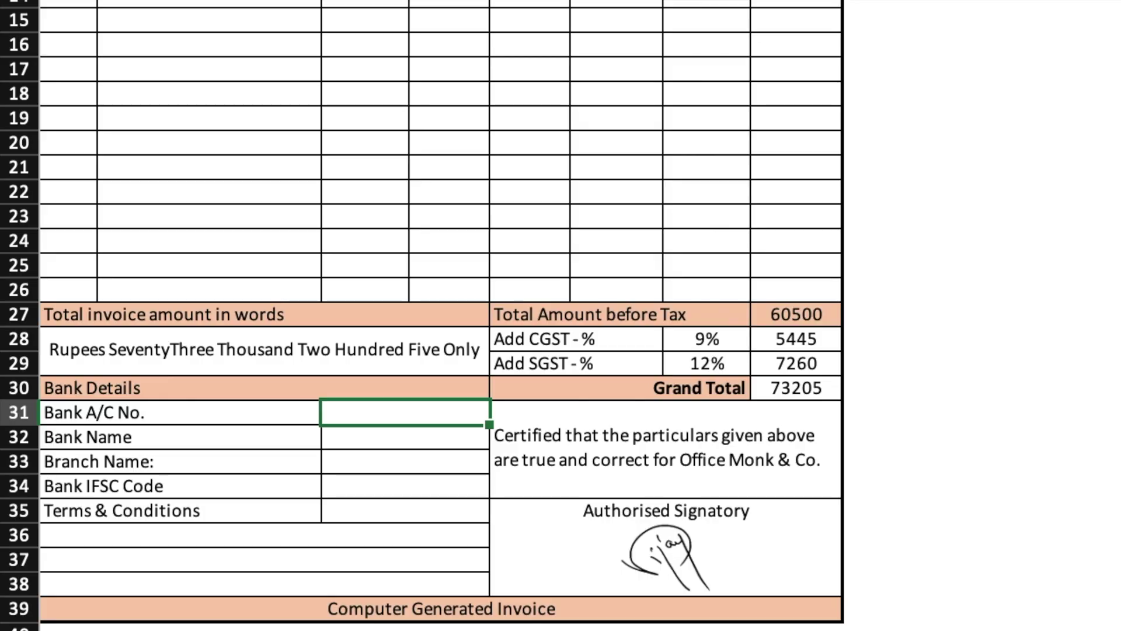
pyautogui.write('93989')
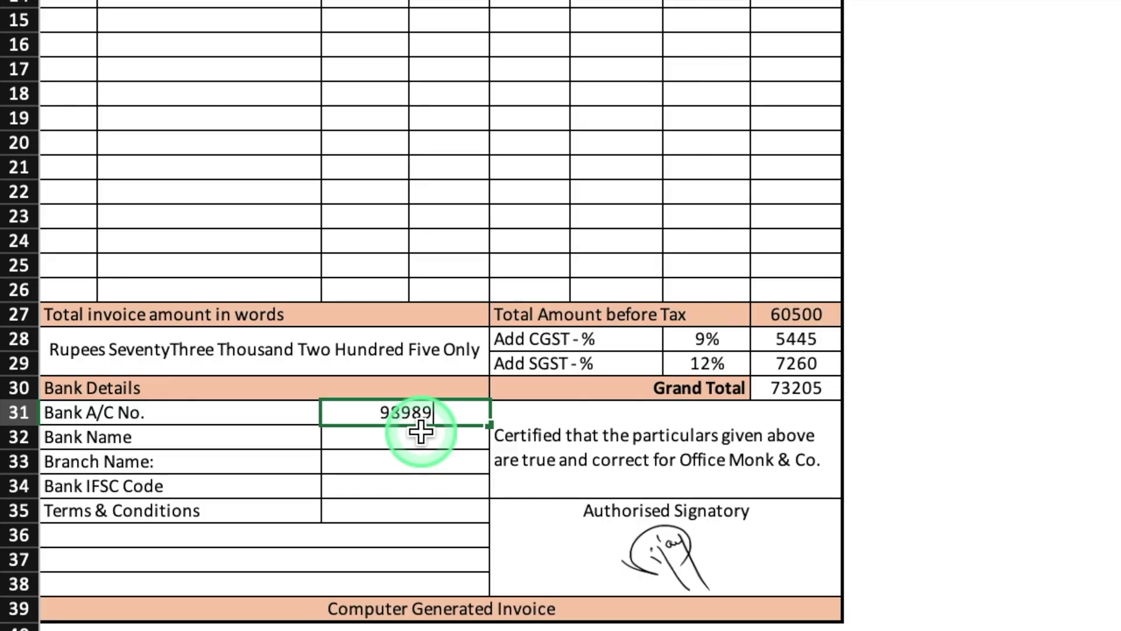
pyautogui.click(420, 432)
pyautogui.write('HDICI')
pyautogui.click(421, 455)
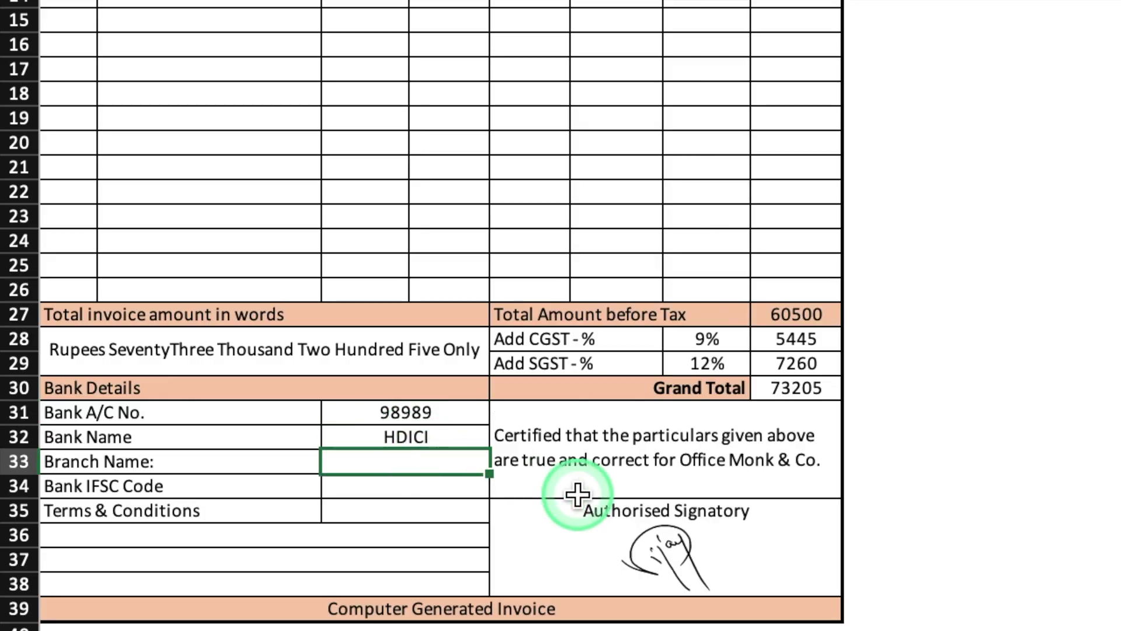
pyautogui.write('Mumbai')
pyautogui.click(450, 488)
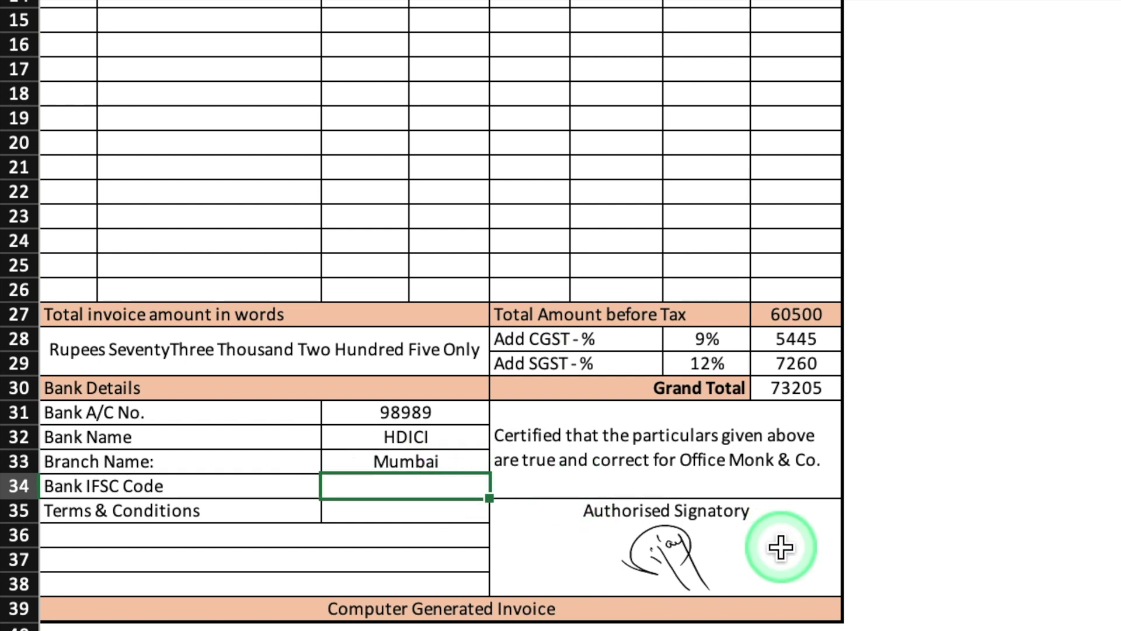
pyautogui.write('HD98')
# Step: Enter None beside Terms & Conditions and in each of the three rows below it, down to row 38
pyautogui.click(404, 511)
pyautogui.write('None')
pyautogui.click(380, 535)
pyautogui.write('None')
pyautogui.click(338, 560)
pyautogui.write('None')
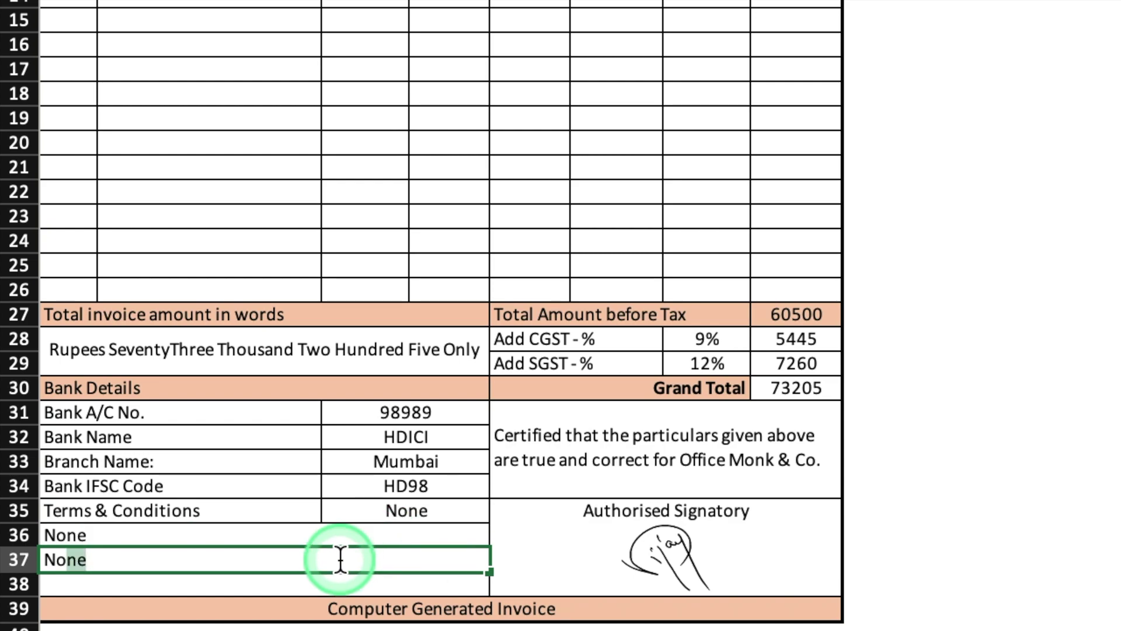
pyautogui.click(320, 584)
pyautogui.write('None')
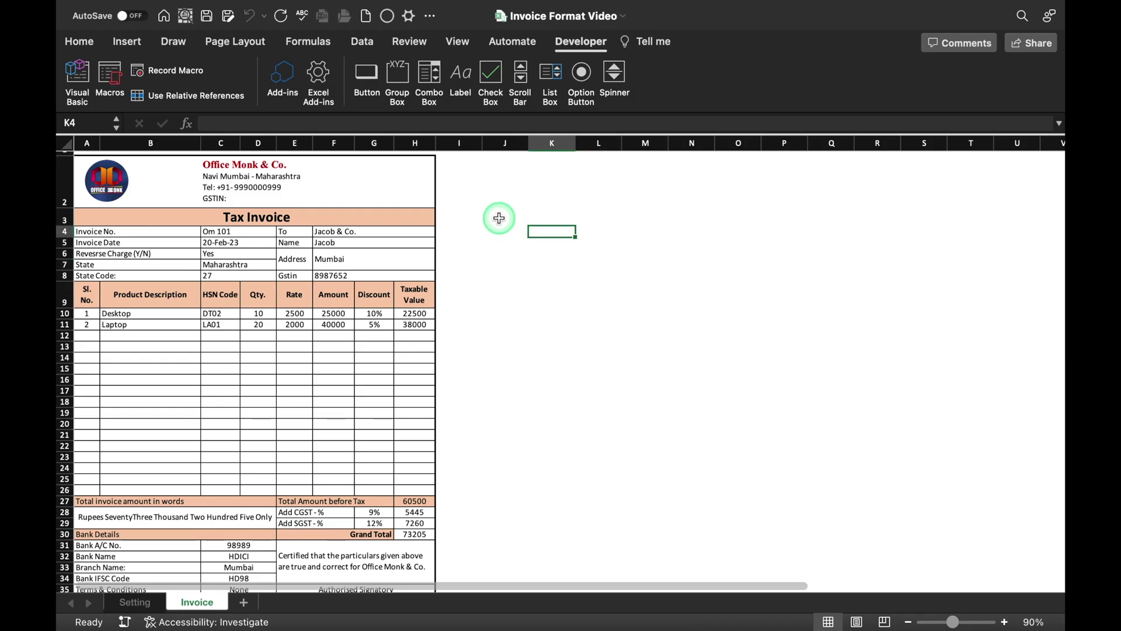
# Step: Draw a rounded rectangle about 0.68 inches high and 2.67 inches wide in the empty area beside the invoice
pyautogui.click(129, 42)
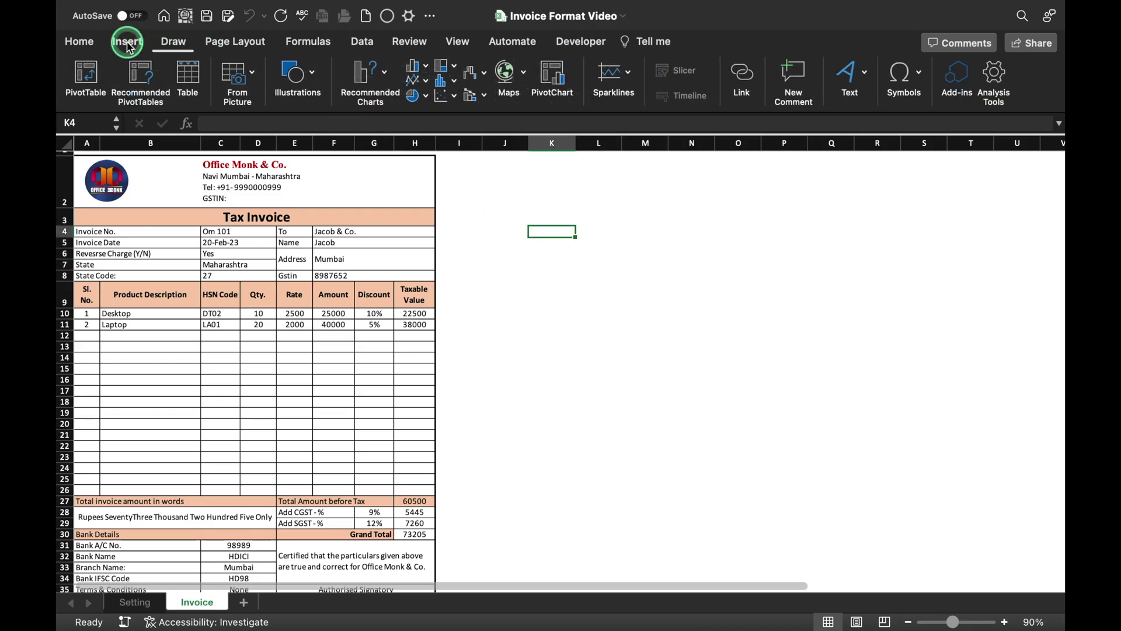
pyautogui.click(315, 75)
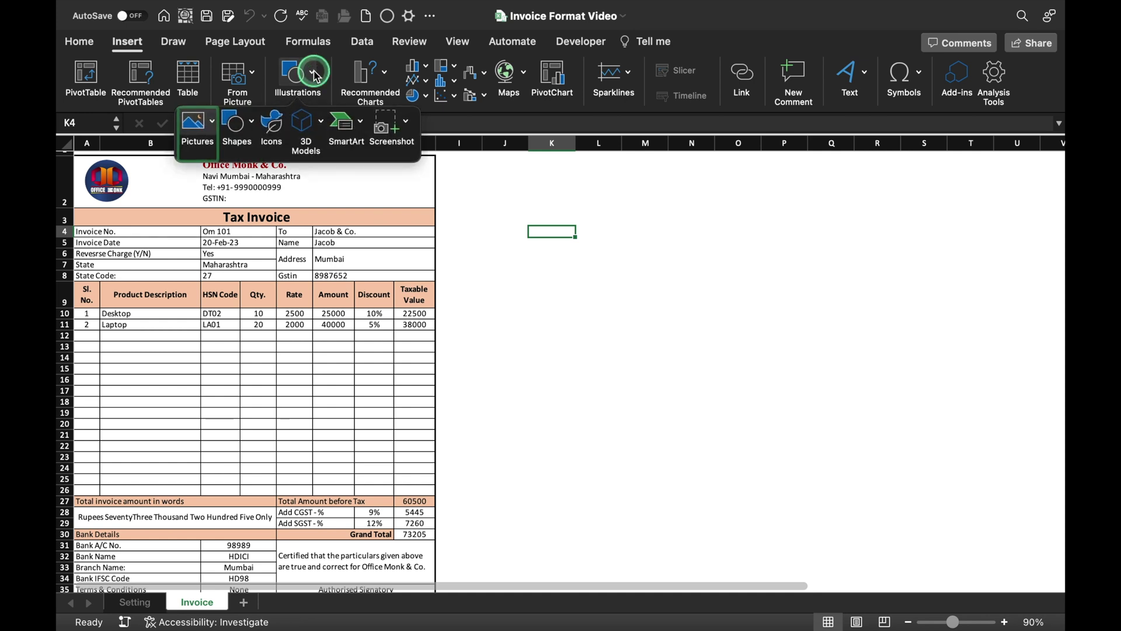
pyautogui.click(254, 129)
pyautogui.click(371, 167)
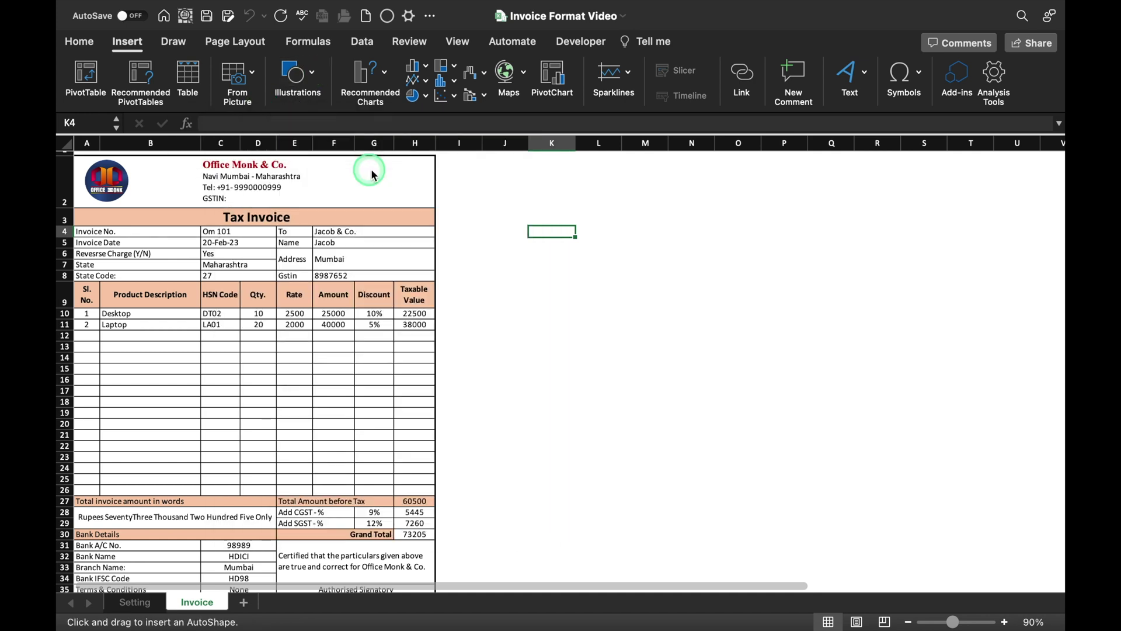
pyautogui.moveTo(516, 195)
pyautogui.mouseDown()
pyautogui.moveTo(518, 230)
pyautogui.moveTo(652, 231)
pyautogui.mouseUp()
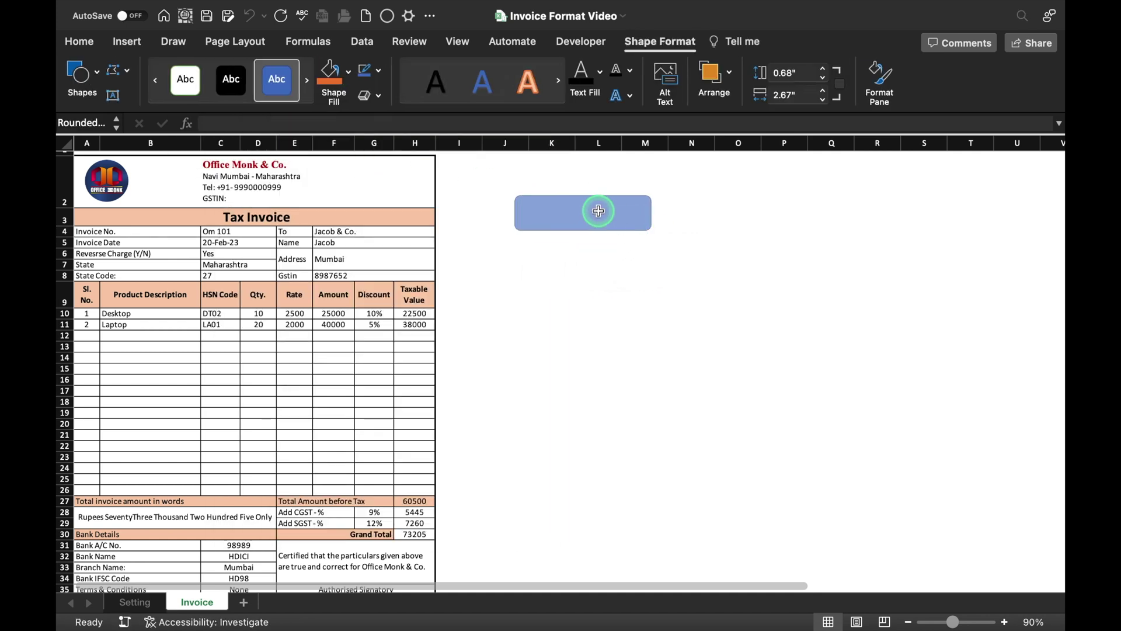
# Step: Label the rounded rectangle Save in enlarged text centred both ways, and move it closer to the invoice
pyautogui.click(599, 211)
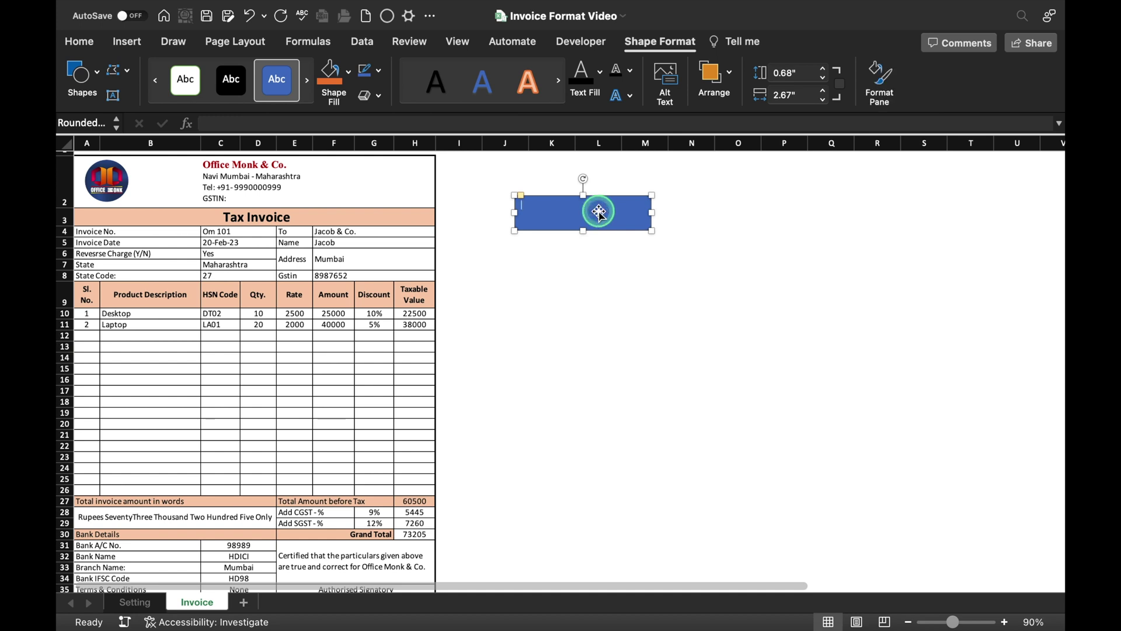
pyautogui.click(390, 97)
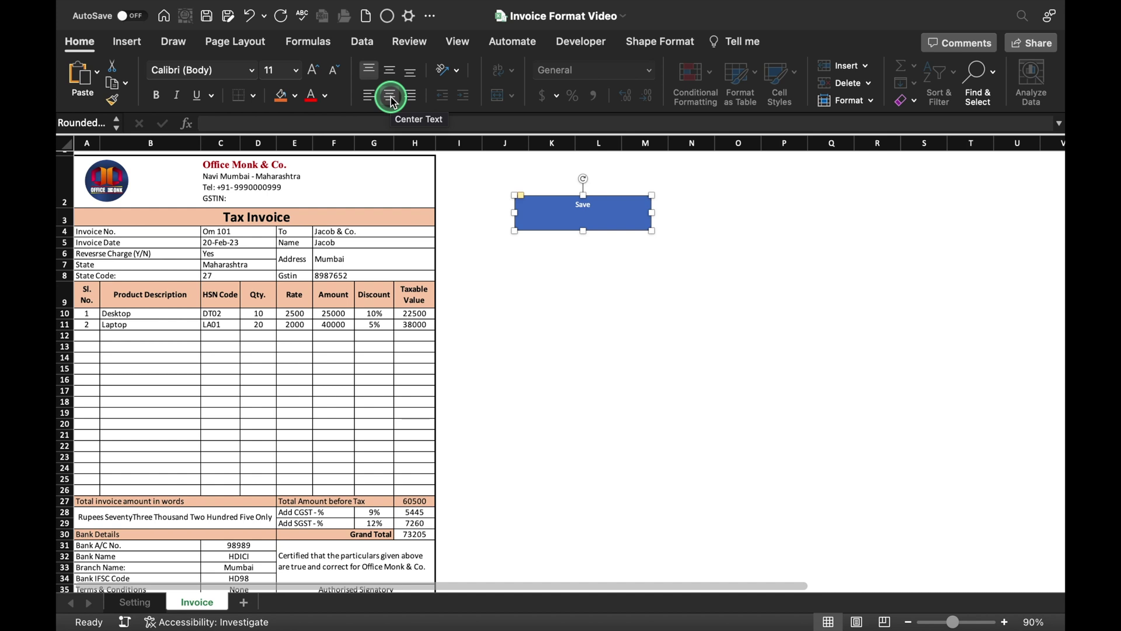
pyautogui.click(390, 70)
pyautogui.click(313, 70)
pyautogui.moveTo(613, 223); pyautogui.dragTo(565, 222)
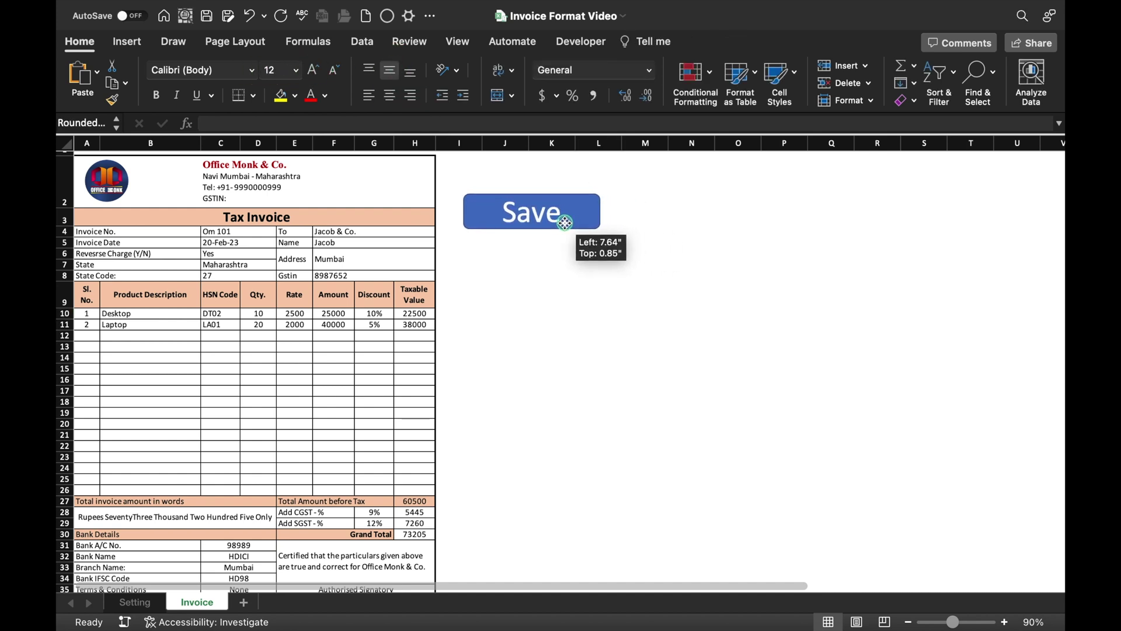
pyautogui.click(504, 320)
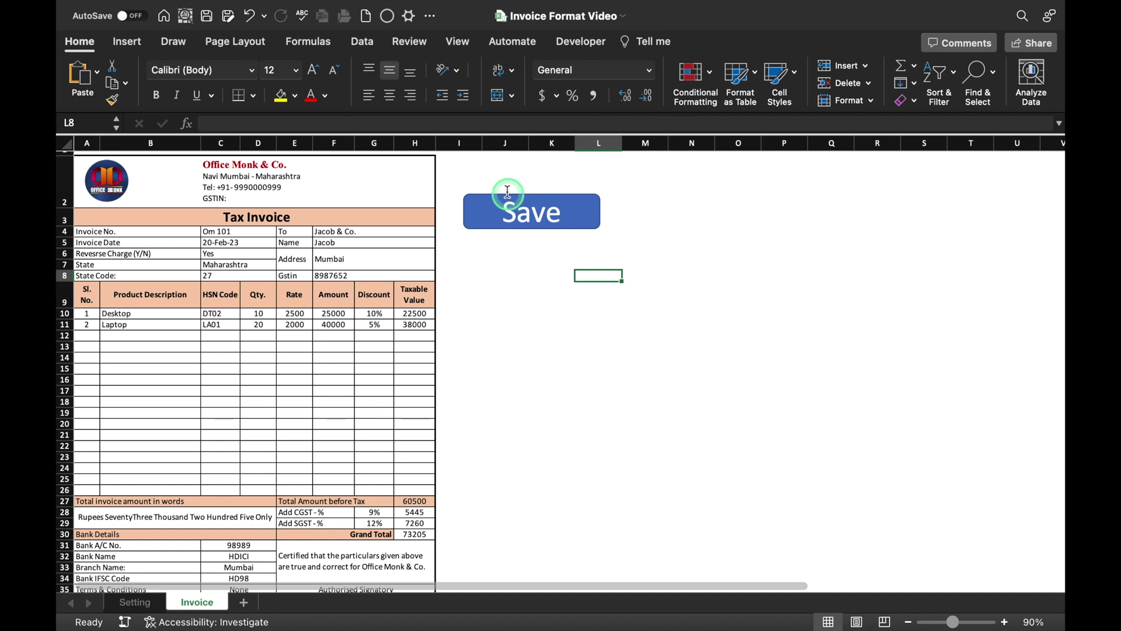
# Step: Start recording a macro named Save, stored in This Workbook
pyautogui.click(580, 42)
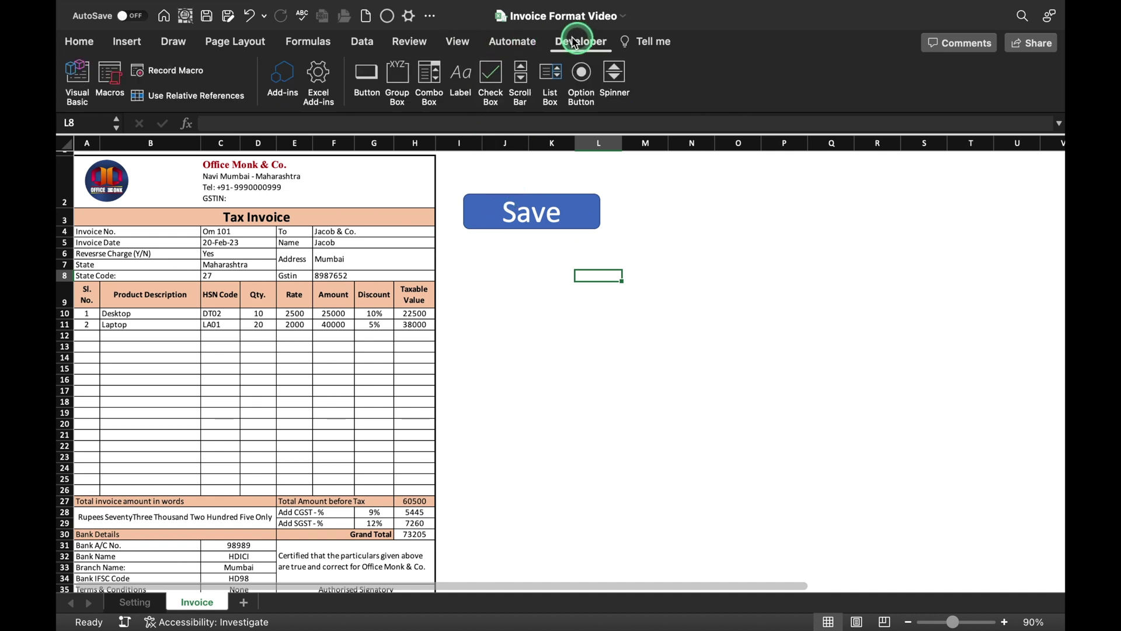
pyautogui.click(194, 74)
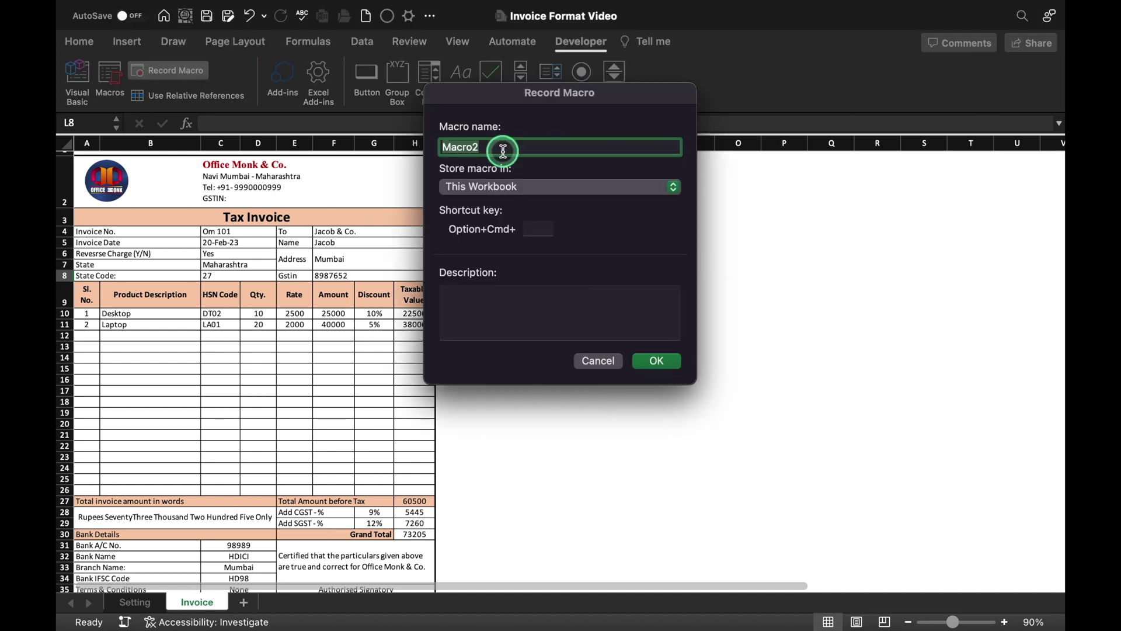
pyautogui.write('Save')
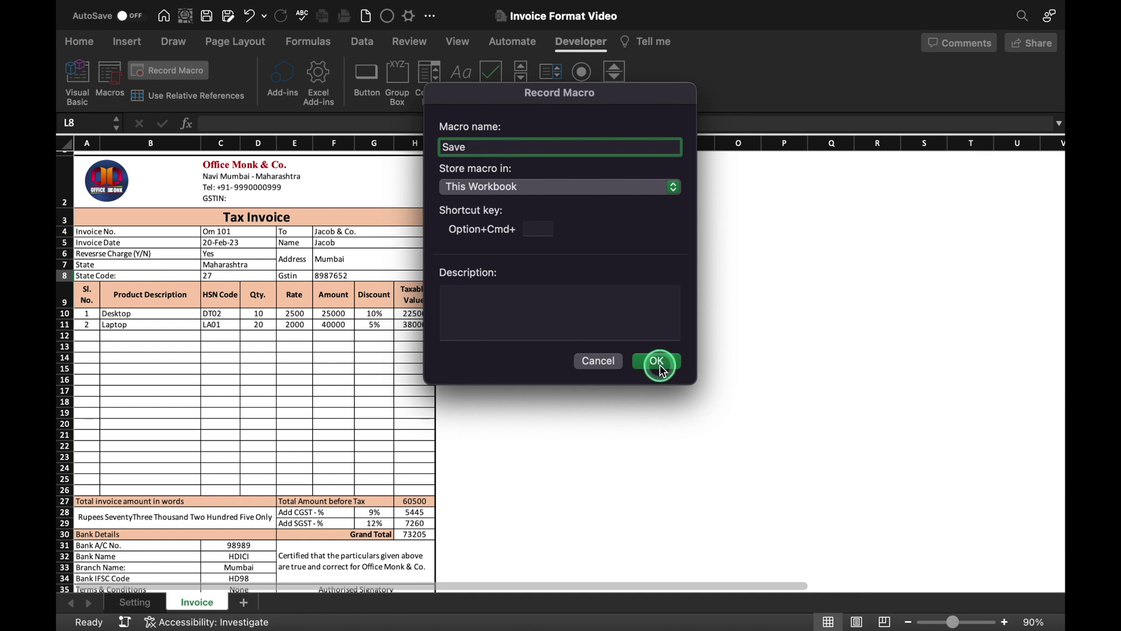
pyautogui.click(656, 361)
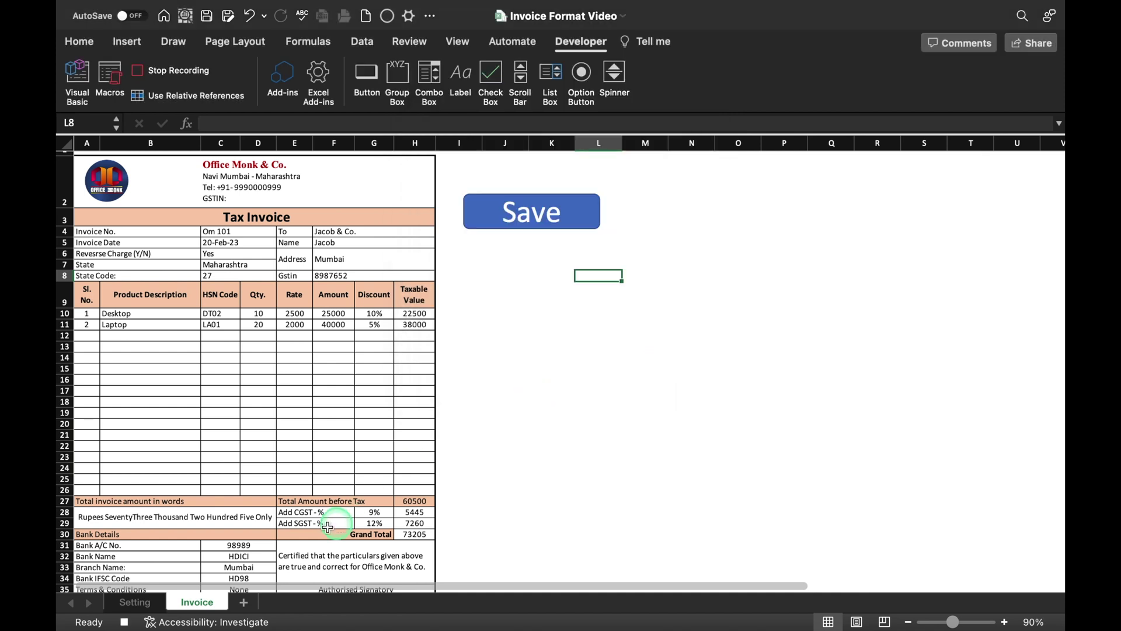
# Step: Create a copy of the Invoice sheet at the end of the workbook
pyautogui.rightClick(204, 605)
pyautogui.click(203, 603)
pyautogui.rightClick(204, 604)
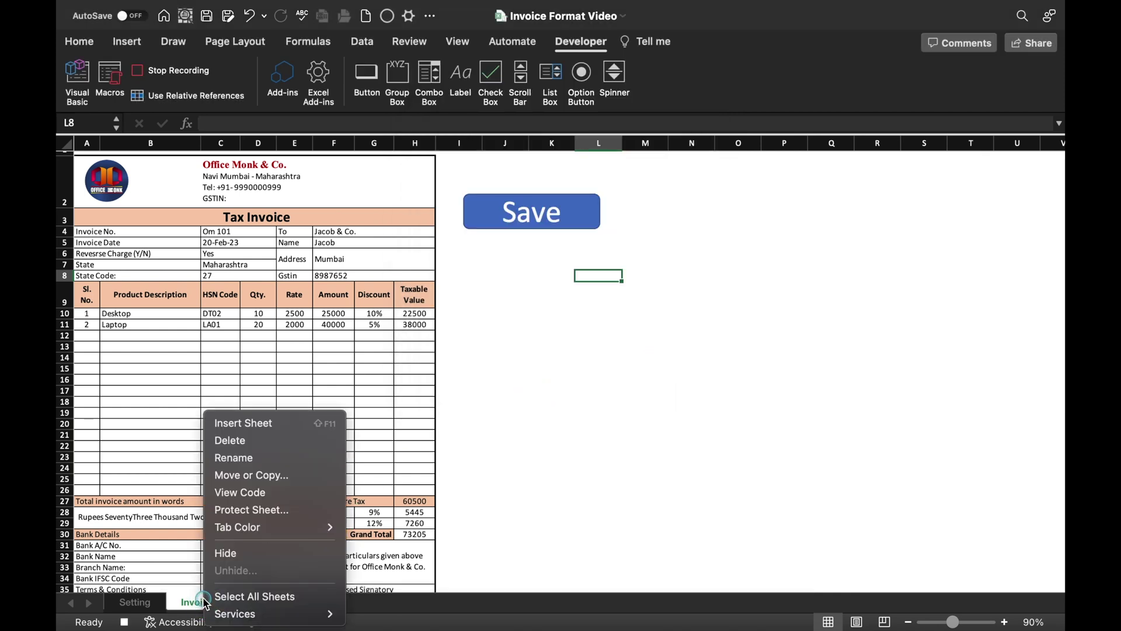
pyautogui.click(257, 476)
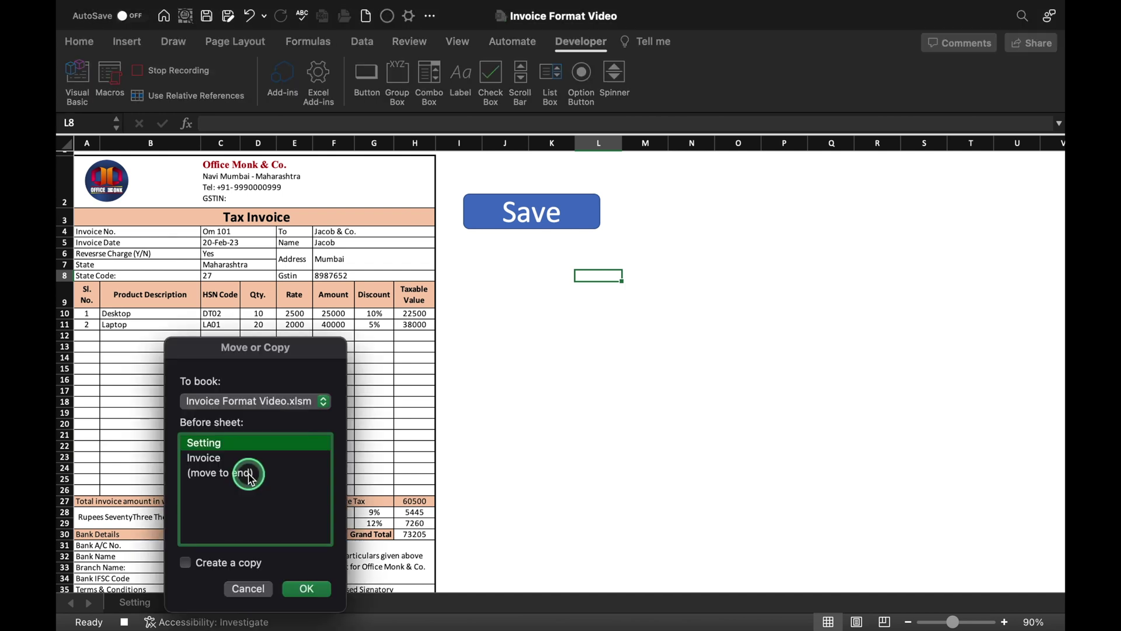
pyautogui.click(244, 473)
pyautogui.click(182, 572)
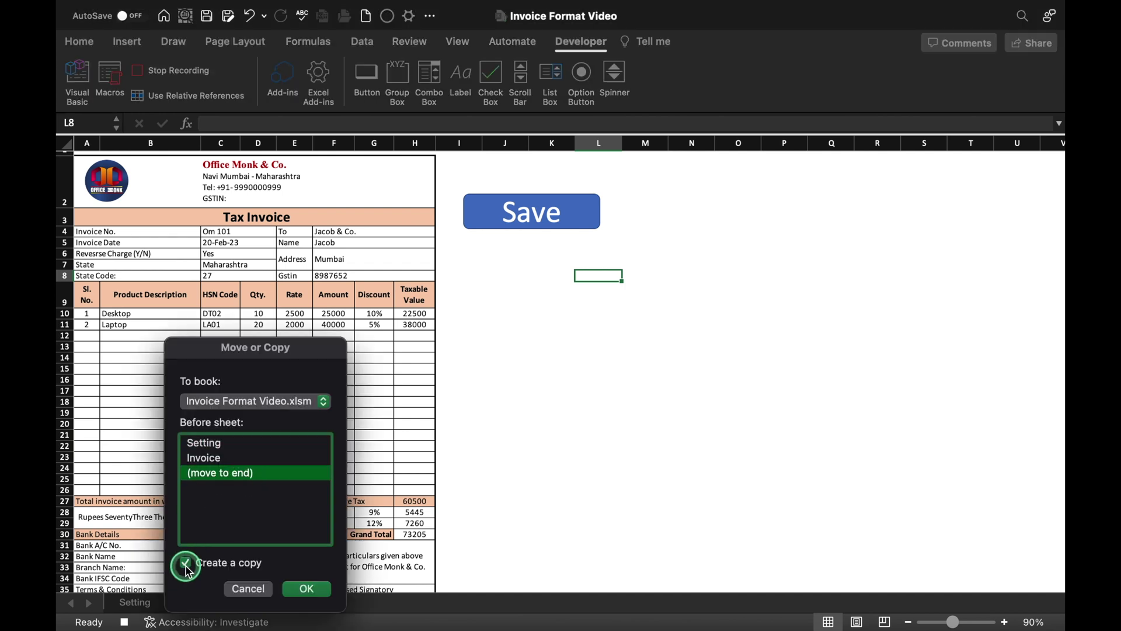
pyautogui.click(306, 588)
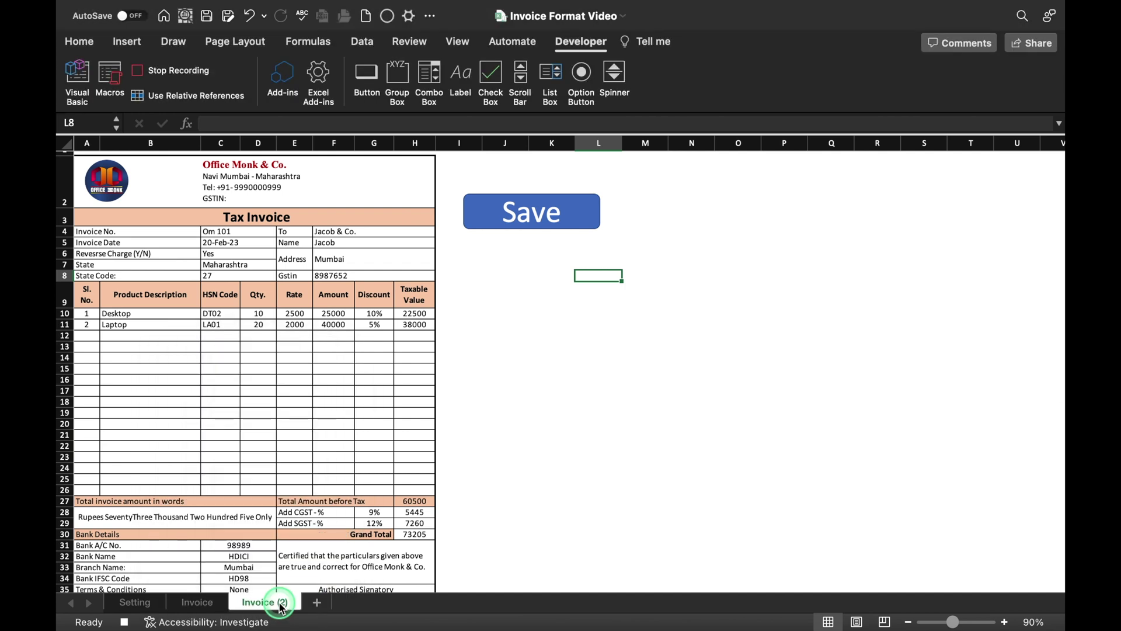
# Step: Delete the Save shape from the copied Invoice (2) sheet and replace all of the sheet's formulas with their values
pyautogui.click(572, 221)
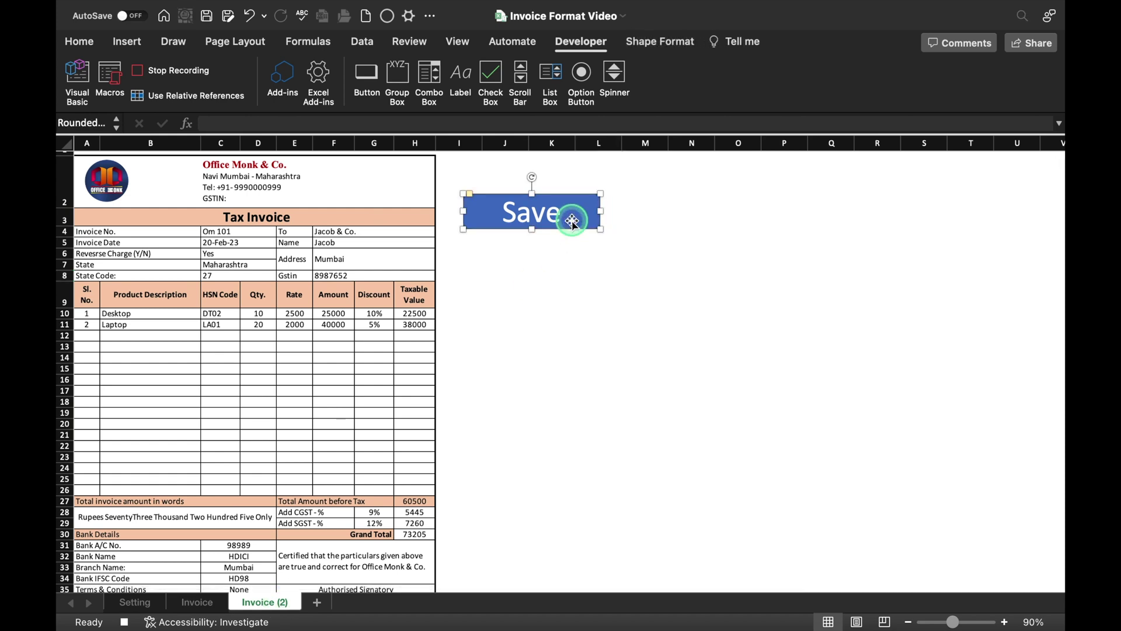
pyautogui.press('Delete')
pyautogui.click(63, 143)
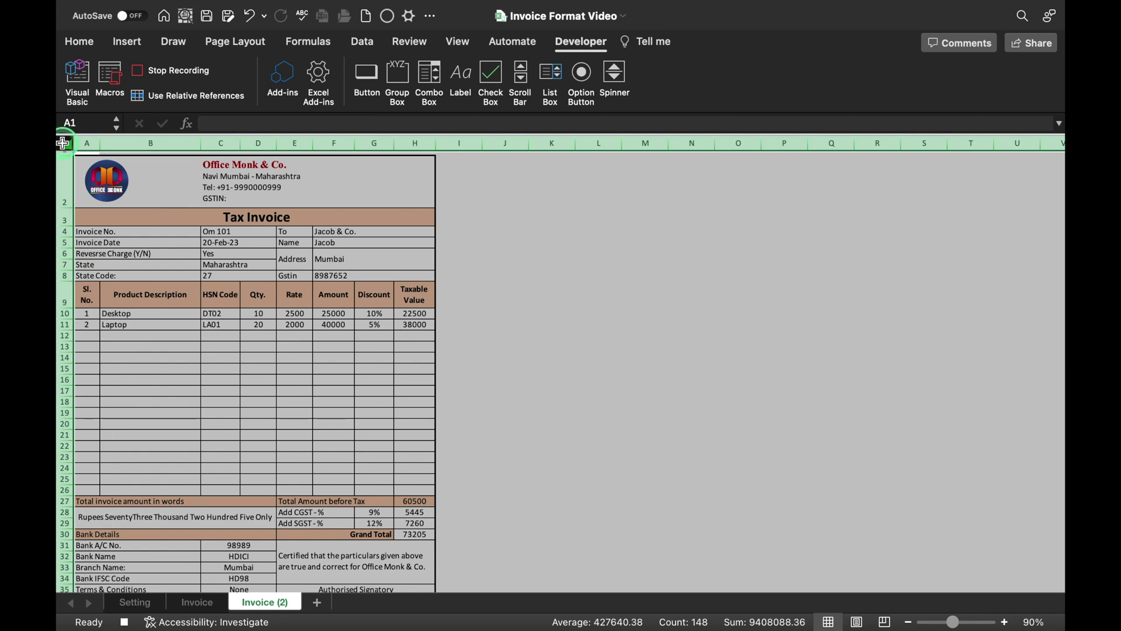
pyautogui.press('super+c')
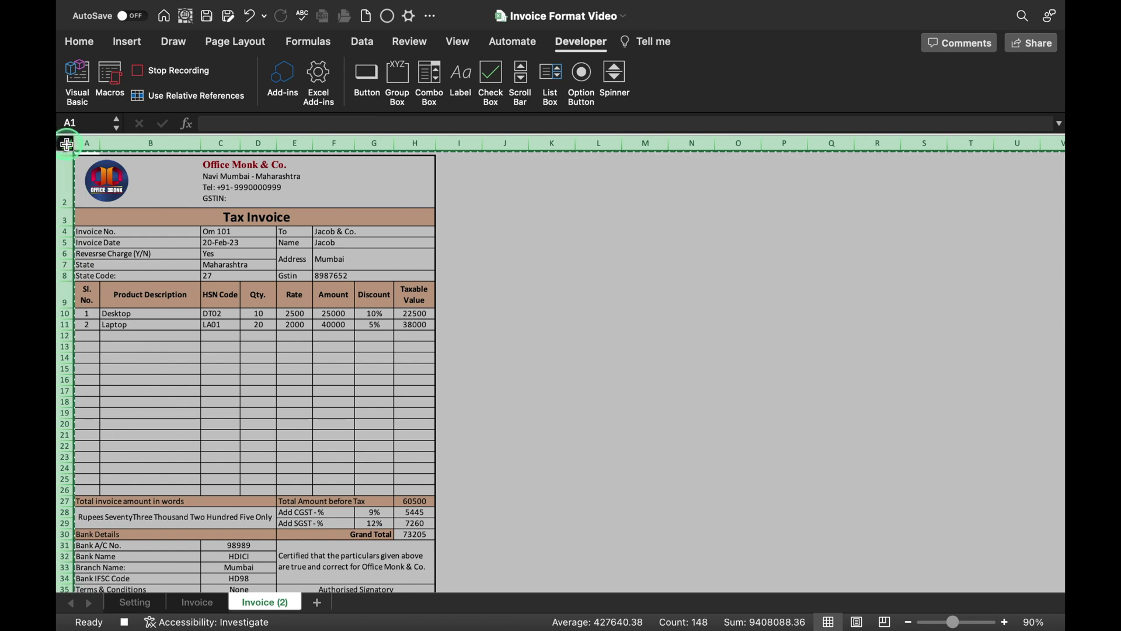
pyautogui.rightClick(66, 145)
pyautogui.moveTo(155, 206)
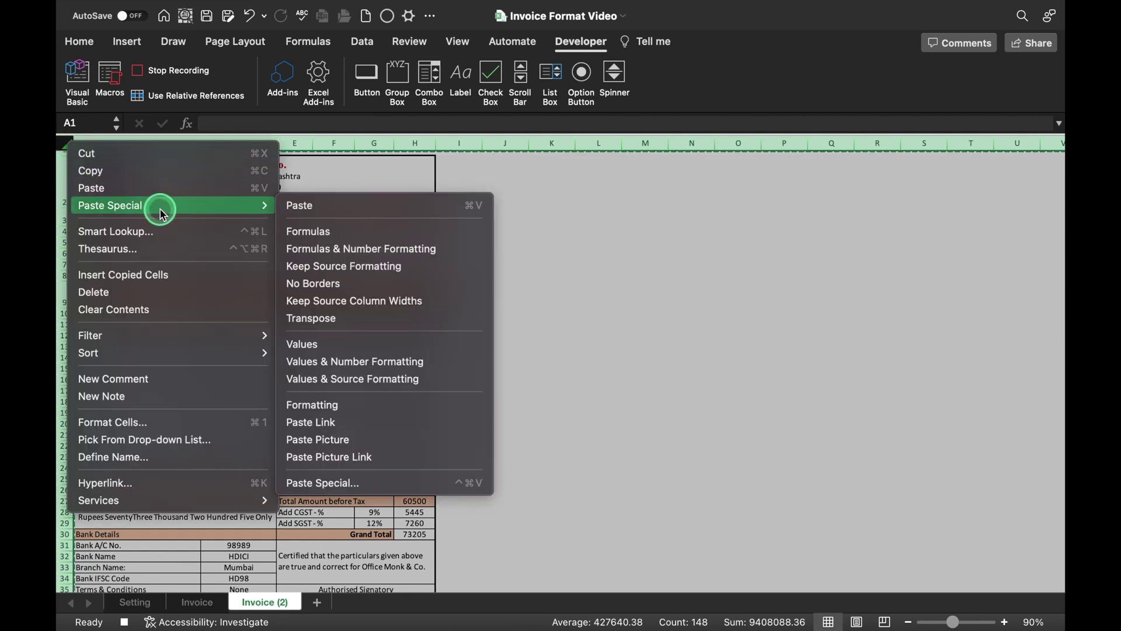
pyautogui.click(335, 345)
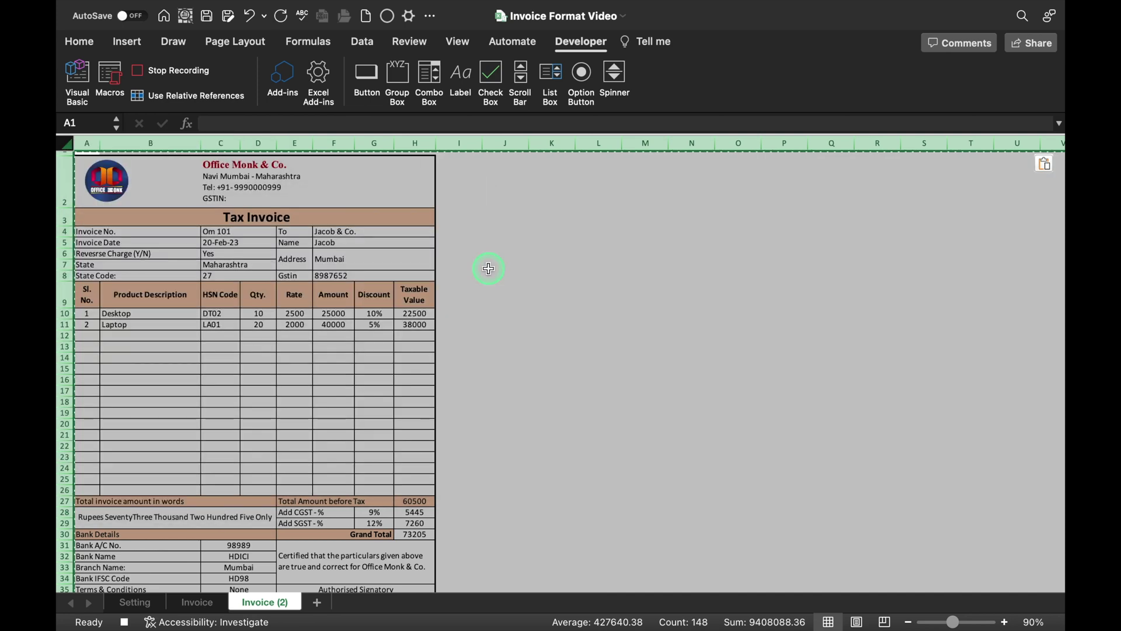
pyautogui.click(488, 268)
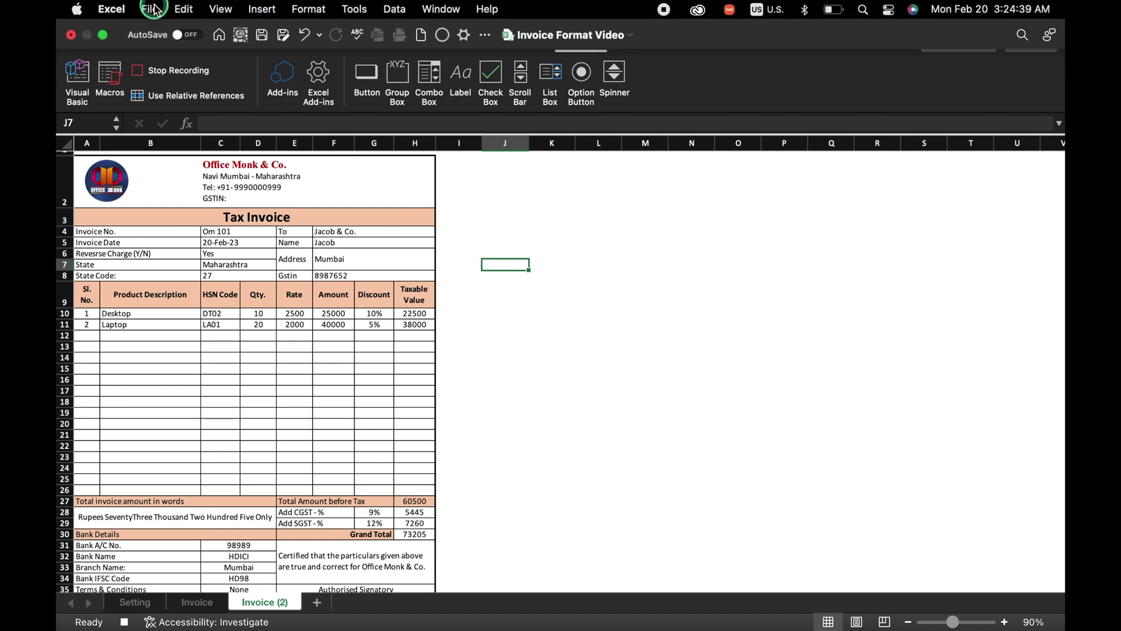
# Step: Save the Invoice (2) sheet alone as a PDF named Invoice Format Video in the Invoices folder on the Desktop
pyautogui.click(153, 9)
pyautogui.click(199, 144)
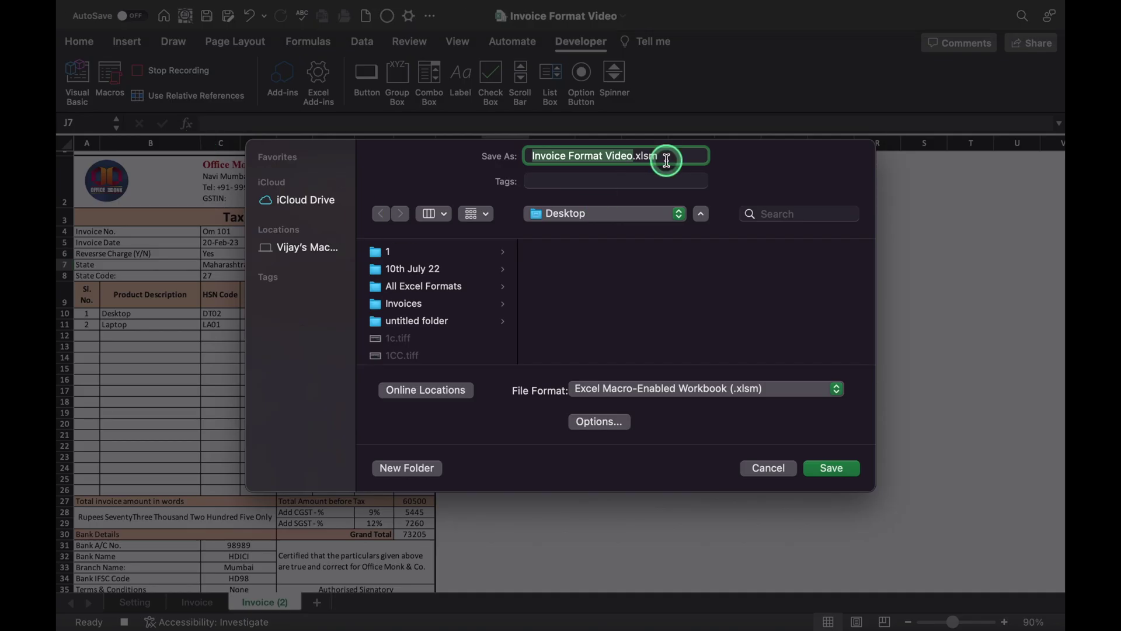
pyautogui.click(405, 305)
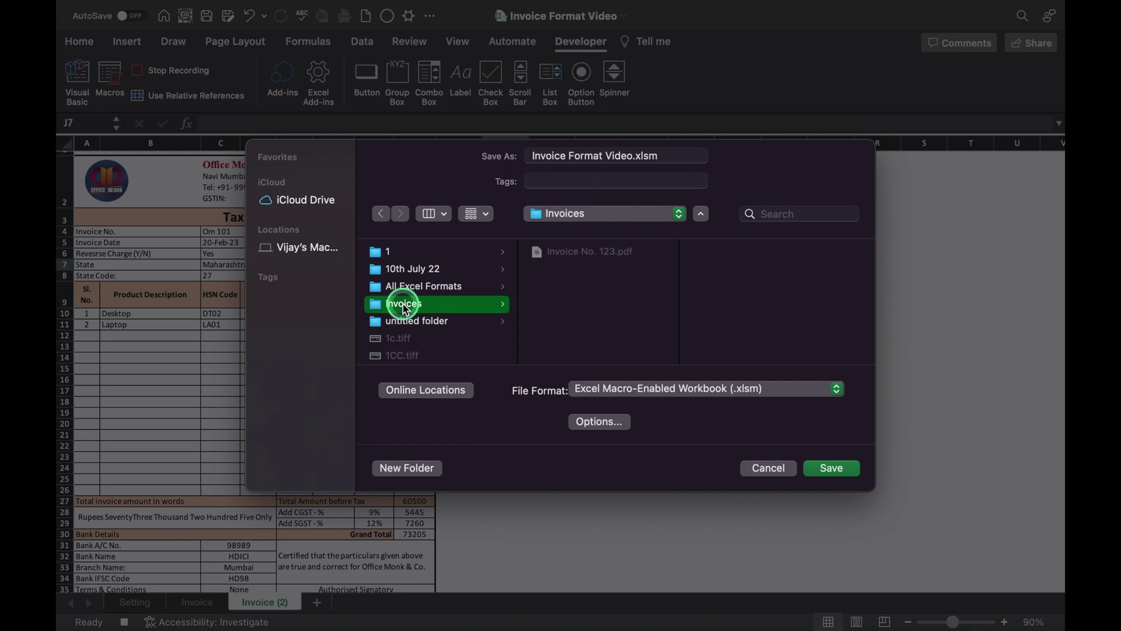
pyautogui.click(837, 388)
pyautogui.click(705, 351)
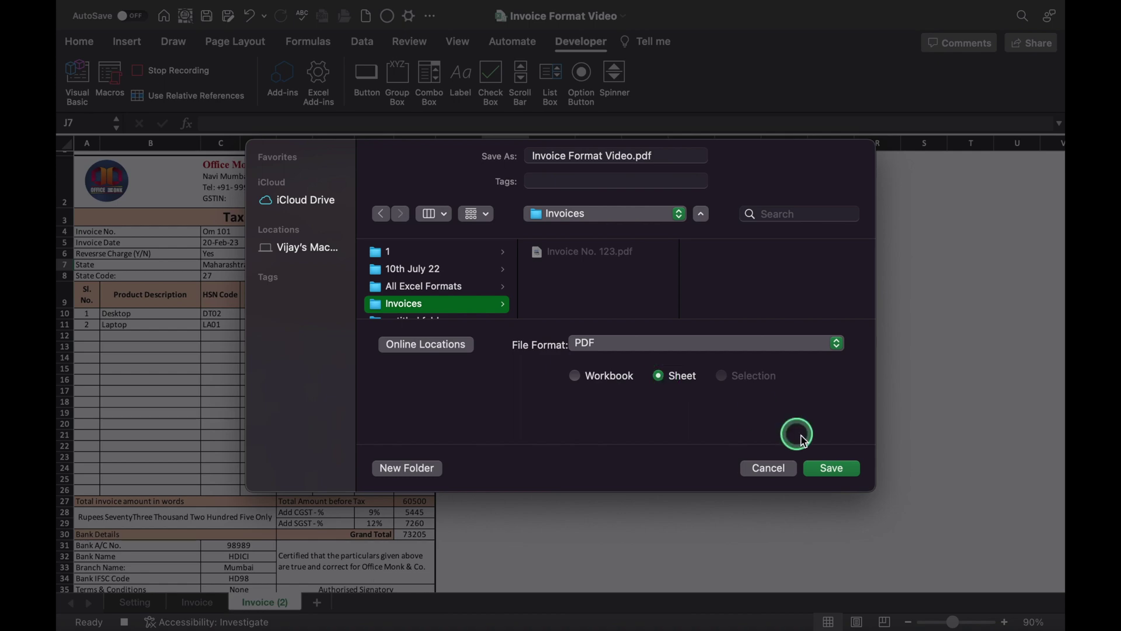
pyautogui.click(841, 468)
# Step: Delete the copied Invoice (2) sheet from the workbook
pyautogui.click(272, 603)
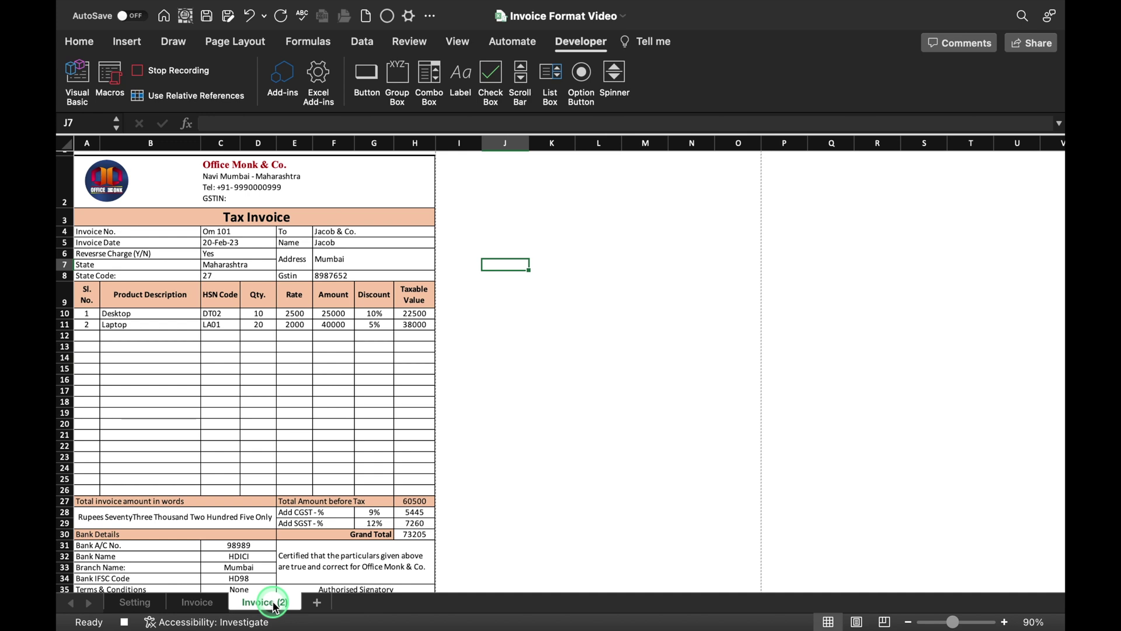
pyautogui.rightClick(273, 604)
pyautogui.moveTo(318, 522)
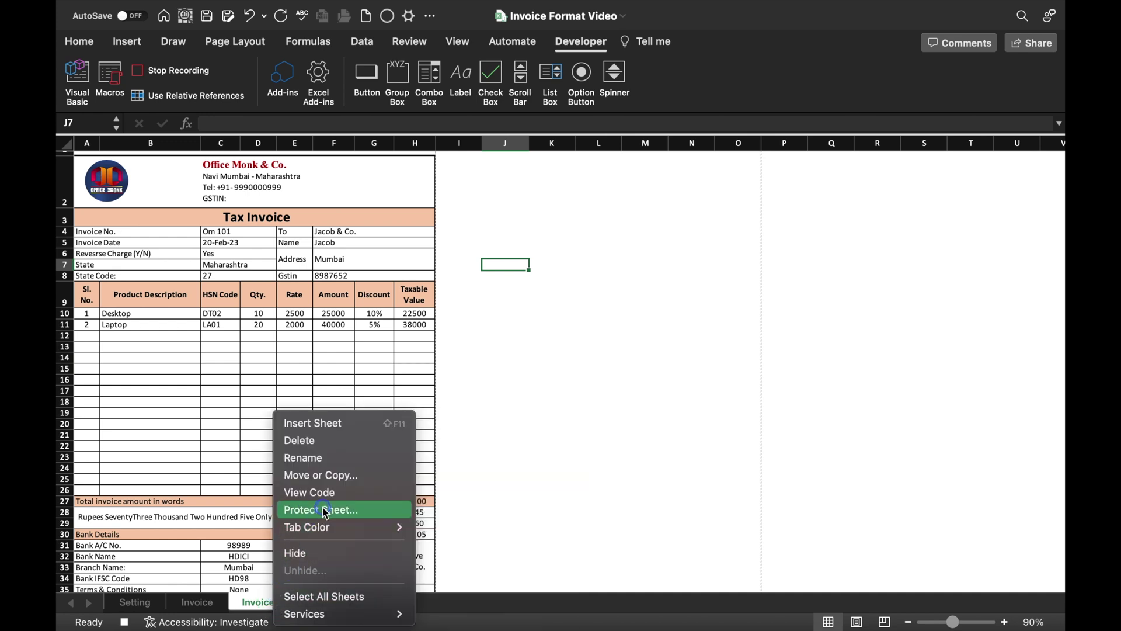
pyautogui.click(322, 445)
pyautogui.click(618, 264)
# Step: Clear the invoice details in C4:D8 and the customer details in F4:H8 on the Invoice sheet
pyautogui.moveTo(237, 232); pyautogui.dragTo(244, 271)
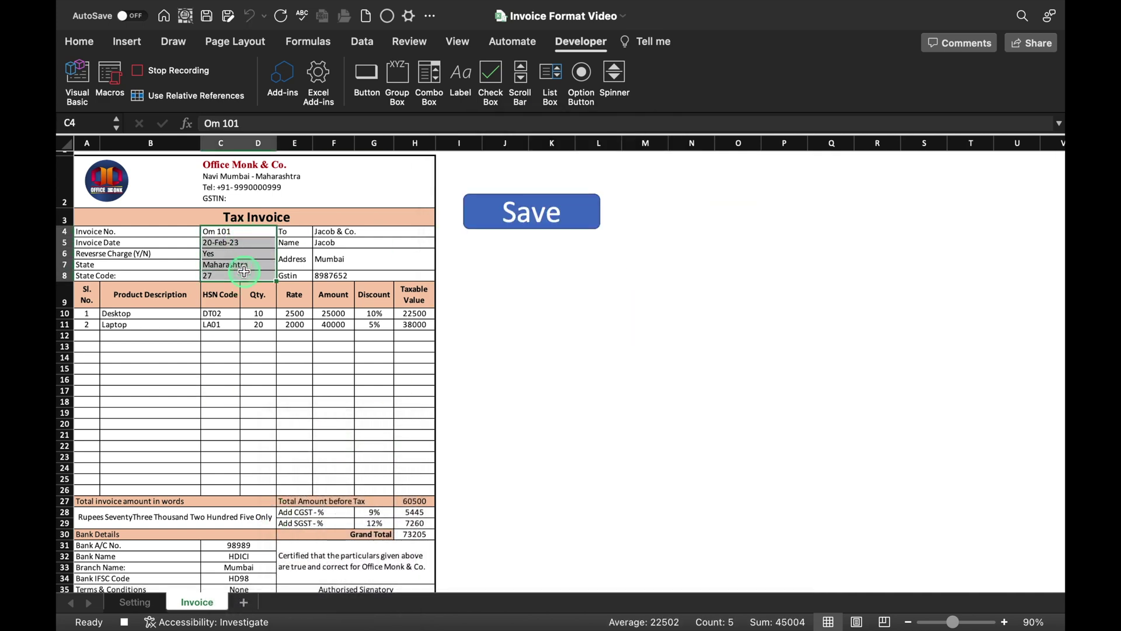
pyautogui.press('Delete')
pyautogui.moveTo(372, 232); pyautogui.dragTo(377, 272)
pyautogui.press('Delete')
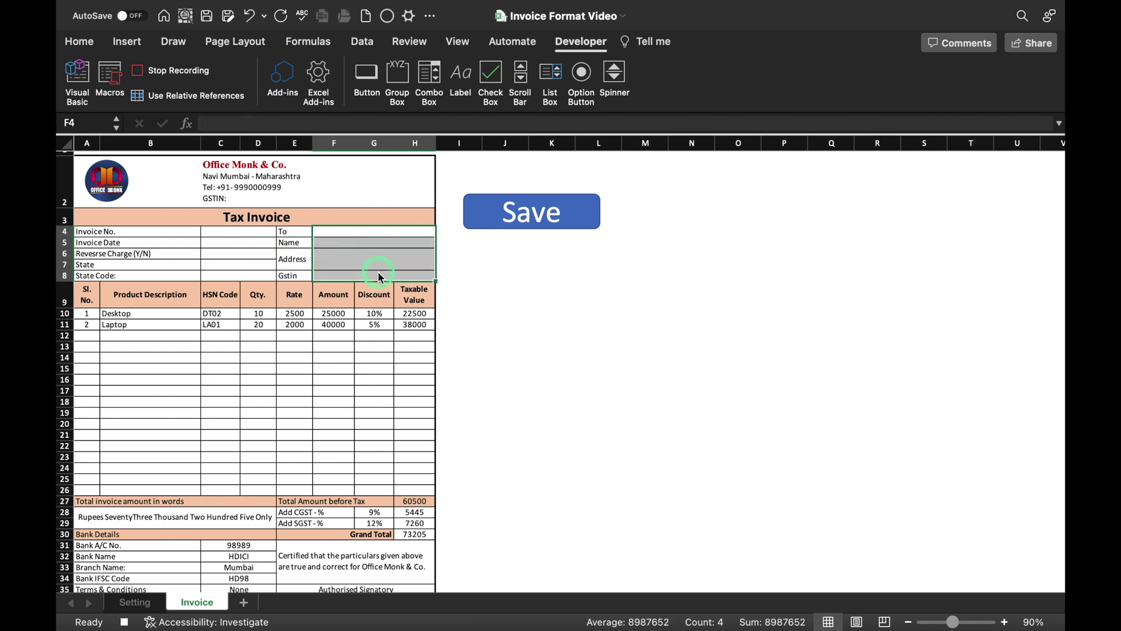
# Step: Clear the Product Description, Qty. and Discount entries in rows 10 to 26 of the invoice
pyautogui.moveTo(158, 312); pyautogui.dragTo(162, 483)
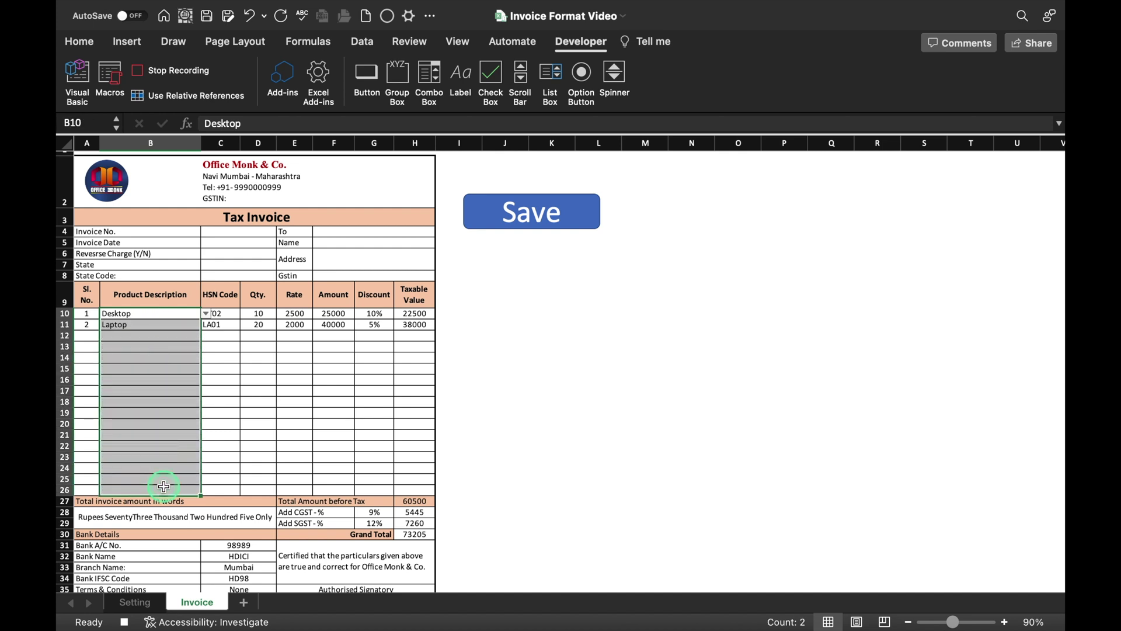
pyautogui.press('Delete')
pyautogui.moveTo(258, 313); pyautogui.dragTo(259, 478)
pyautogui.press('Delete')
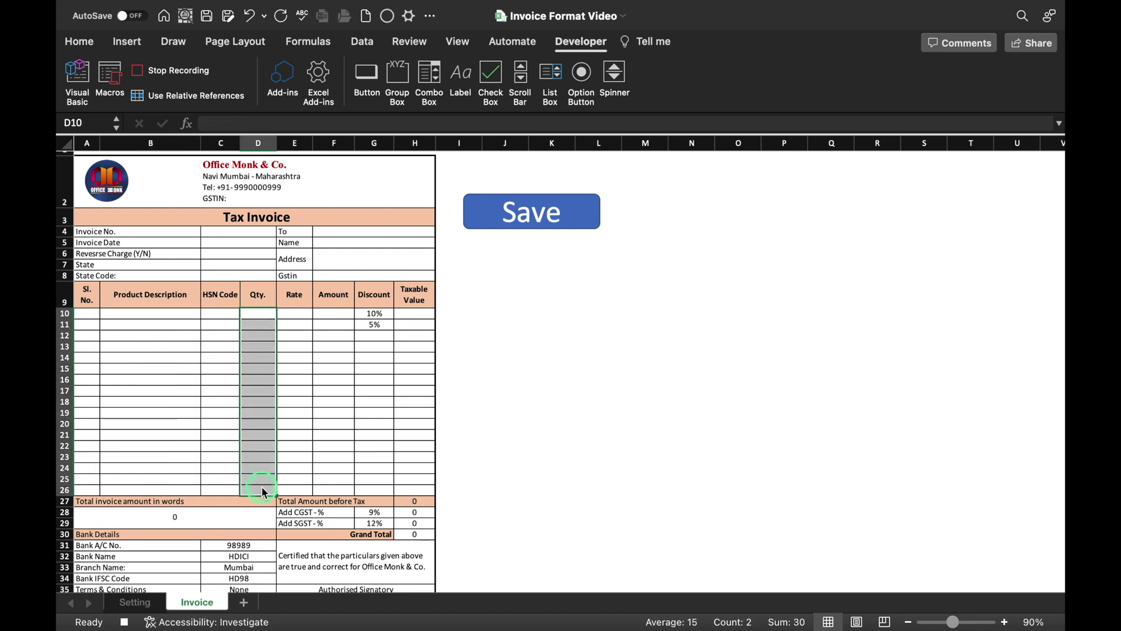
pyautogui.moveTo(374, 313); pyautogui.dragTo(379, 486)
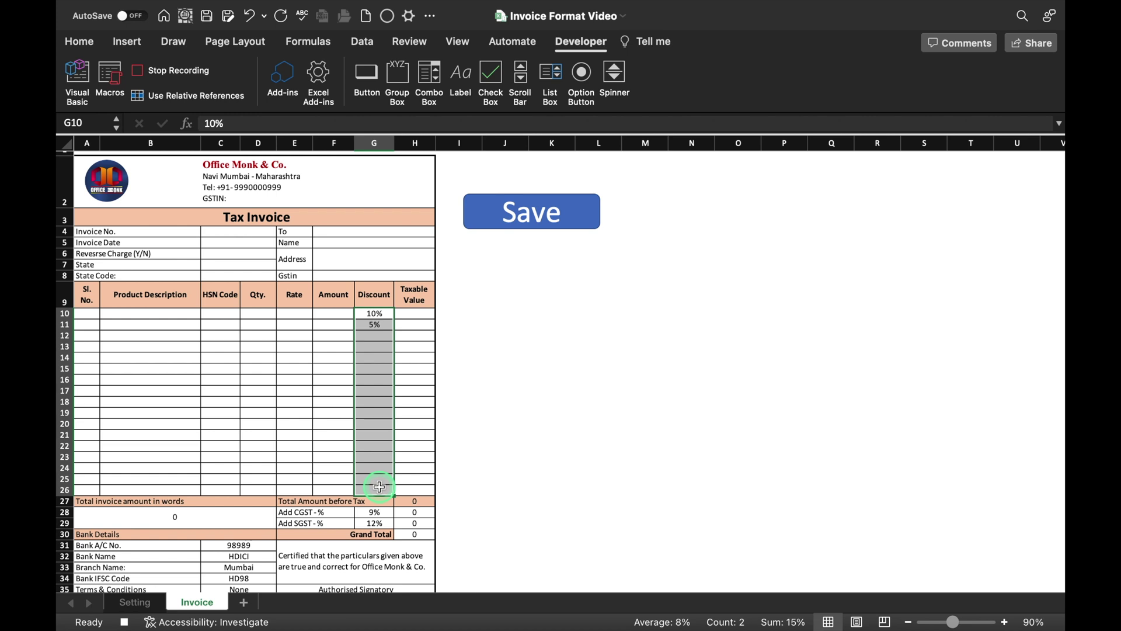
pyautogui.press('Delete')
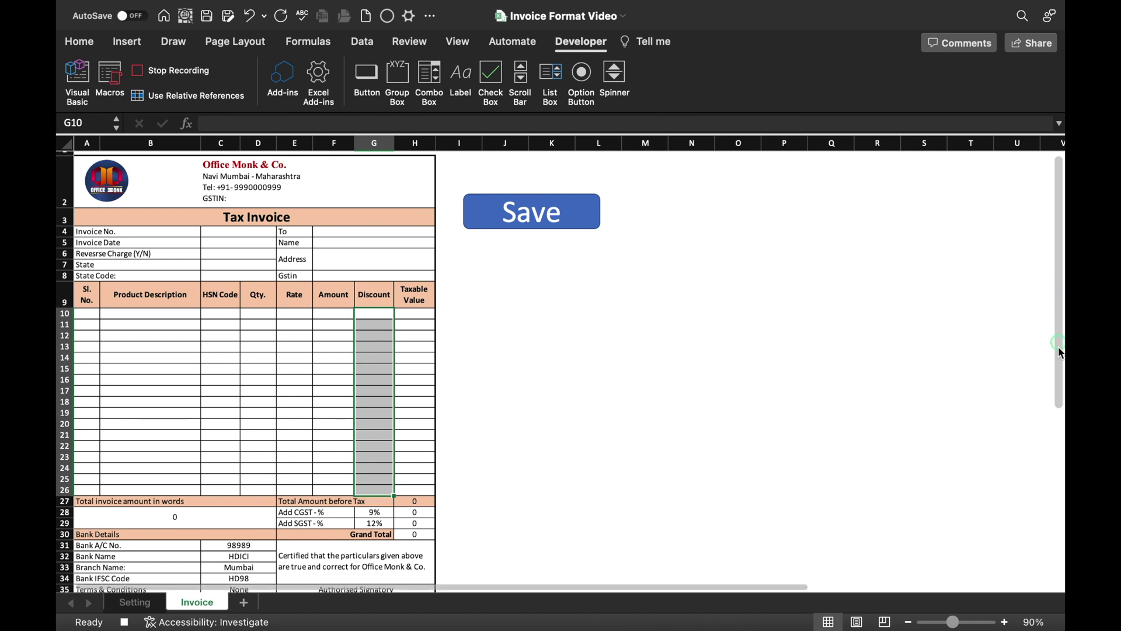
# Step: Clear the bank detail entries and the terms and conditions lines at the foot of the invoice
pyautogui.moveTo(1056, 300); pyautogui.dragTo(1056, 393)
pyautogui.moveTo(252, 365); pyautogui.dragTo(198, 446)
pyautogui.press('Delete')
pyautogui.press('Delete')
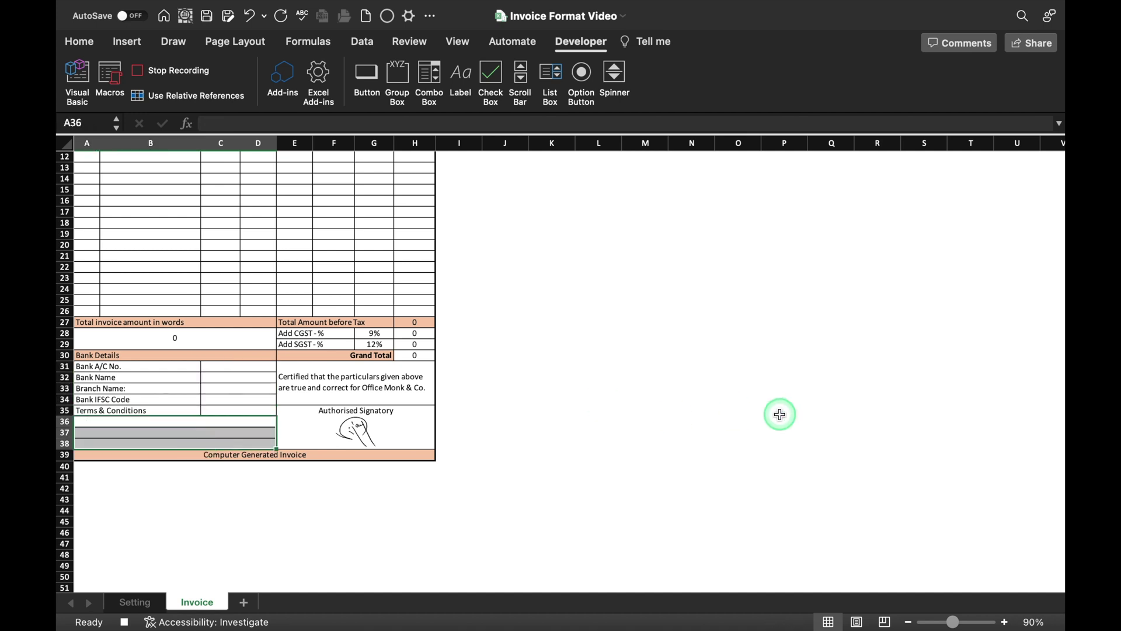
# Step: Select the empty To field in F4 and stop recording the macro
pyautogui.moveTo(1059, 418); pyautogui.dragTo(1058, 292)
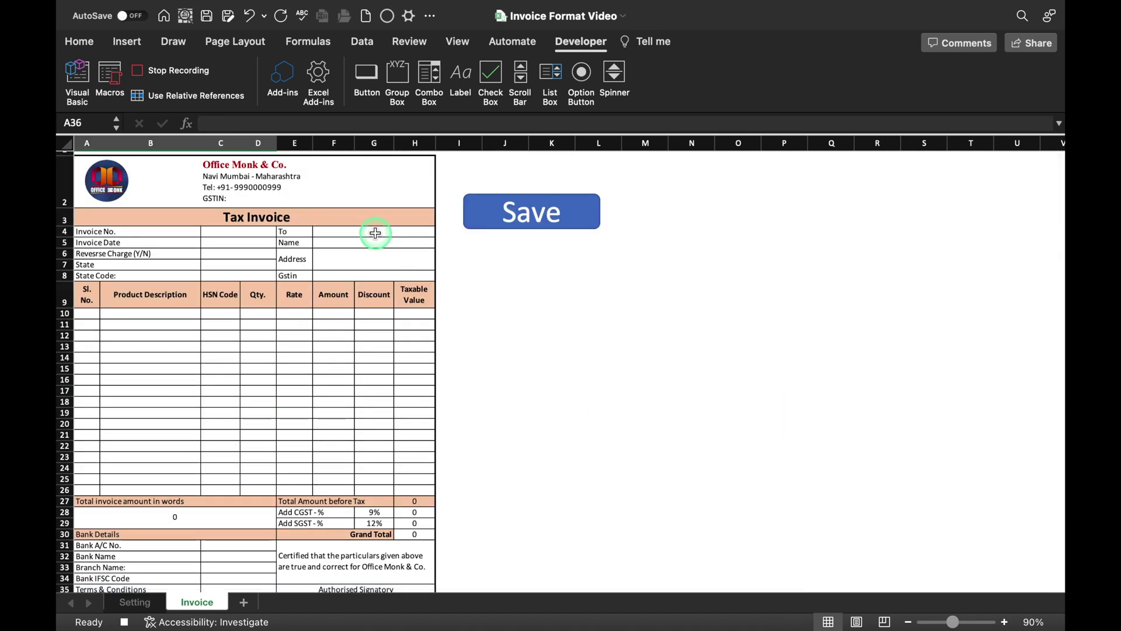
pyautogui.click(375, 232)
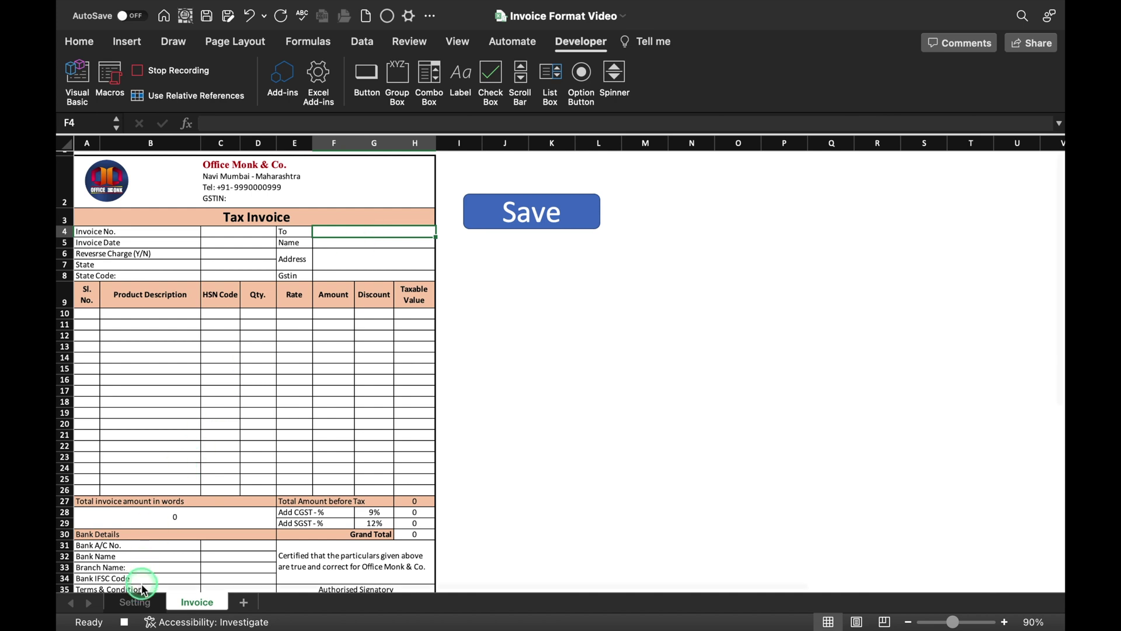
pyautogui.click(125, 622)
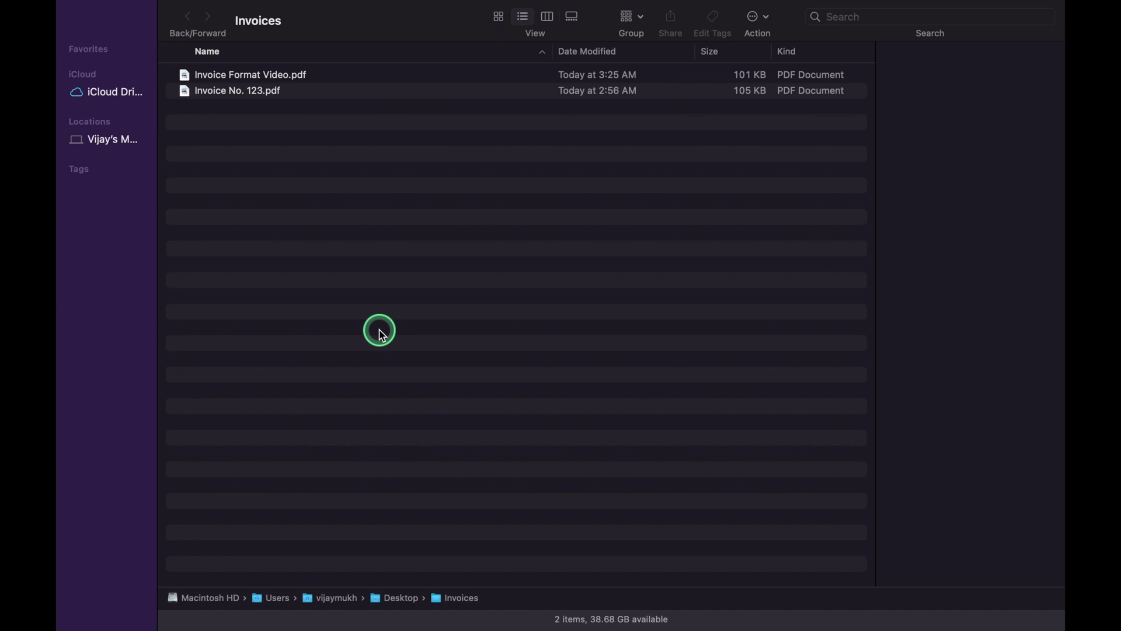
# Step: In the Invoices folder in Finder, rename Invoice Format Video.pdf to Invoice OM 101.pdf
pyautogui.rightClick(273, 76)
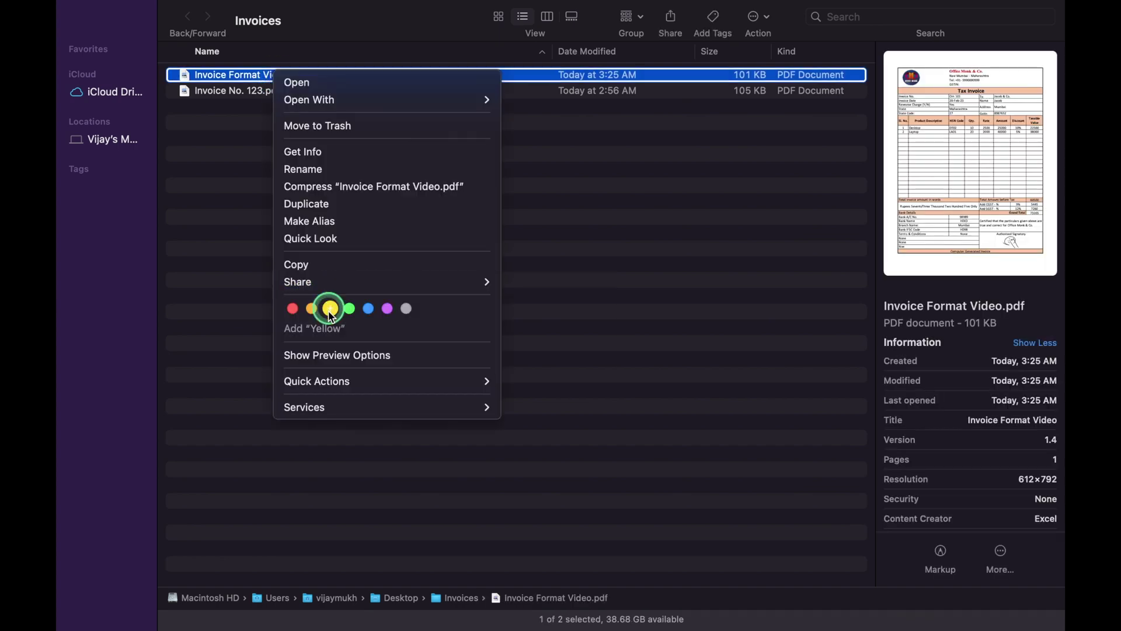
pyautogui.click(324, 170)
pyautogui.press('BackSpace')
pyautogui.press('BackSpace')
pyautogui.press('BackSpace')
pyautogui.press('BackSpace')
pyautogui.press('BackSpace')
pyautogui.press('BackSpace')
pyautogui.press('BackSpace')
pyautogui.press('BackSpace')
pyautogui.press('BackSpace')
pyautogui.press('BackSpace')
pyautogui.press('BackSpace')
pyautogui.press('BackSpace')
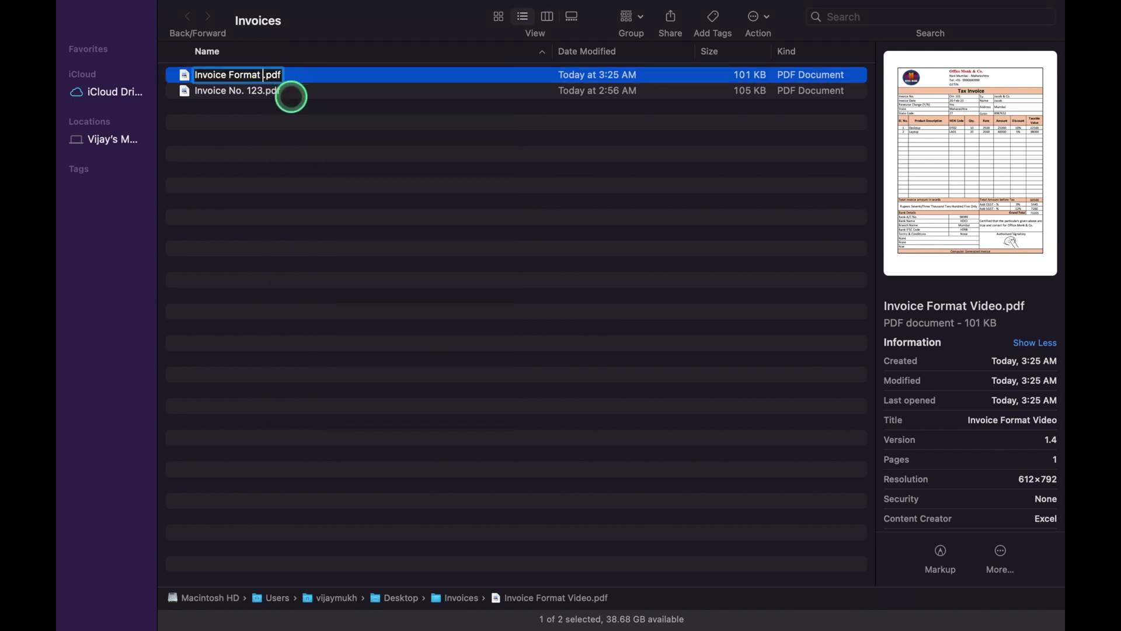
pyautogui.write('OM 101')
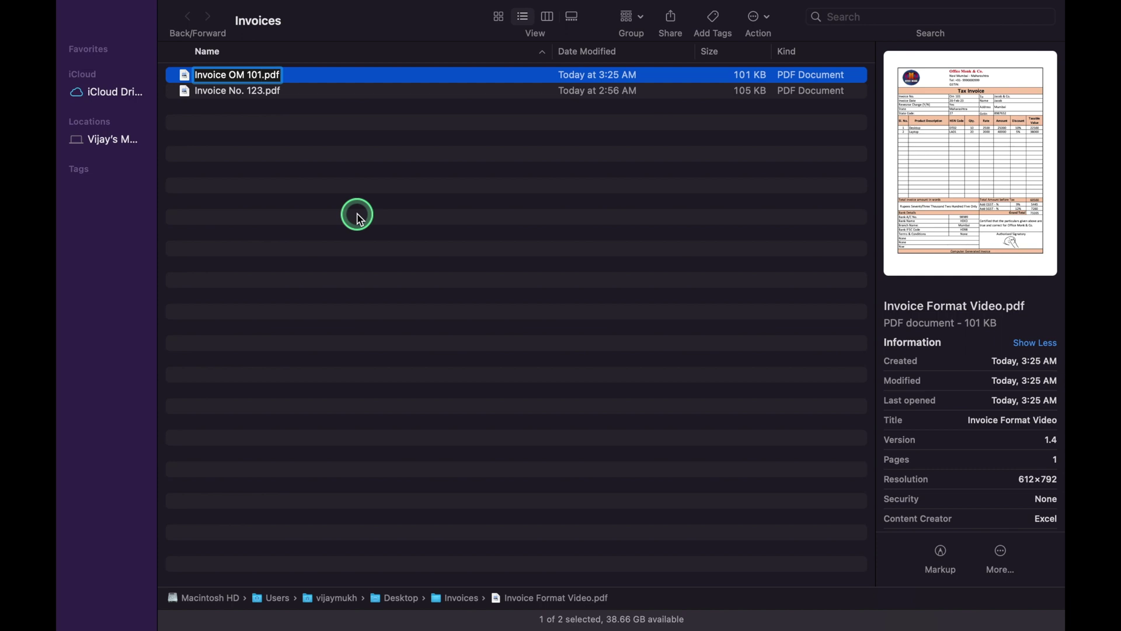
pyautogui.click(361, 220)
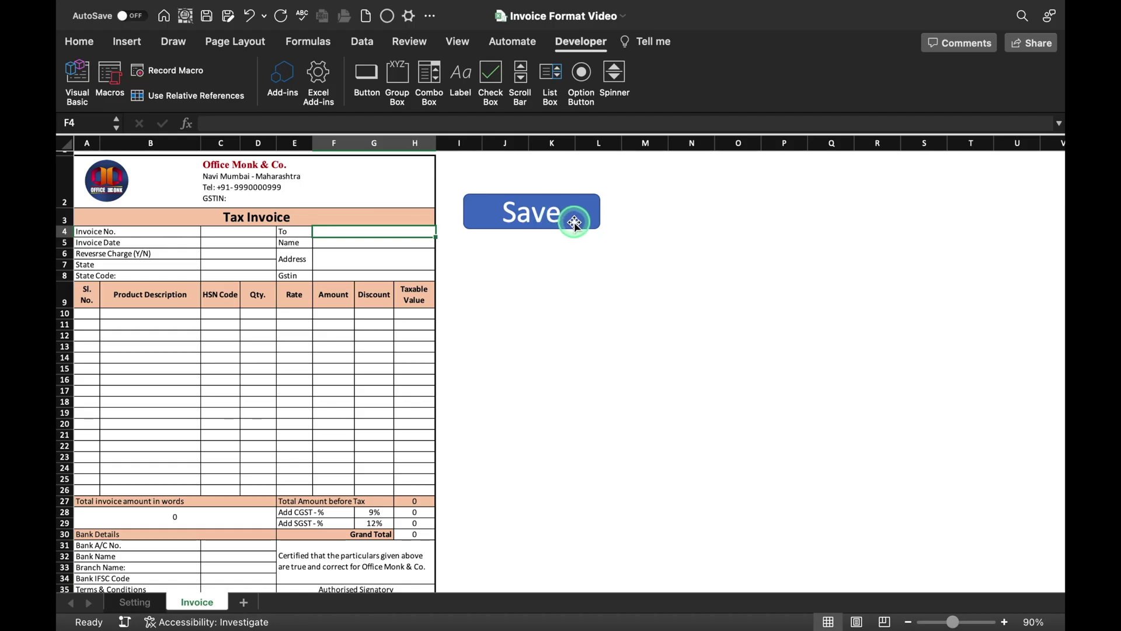
# Step: Assign the recorded Save macro to the Save shape on the Invoice sheet
pyautogui.click(575, 222)
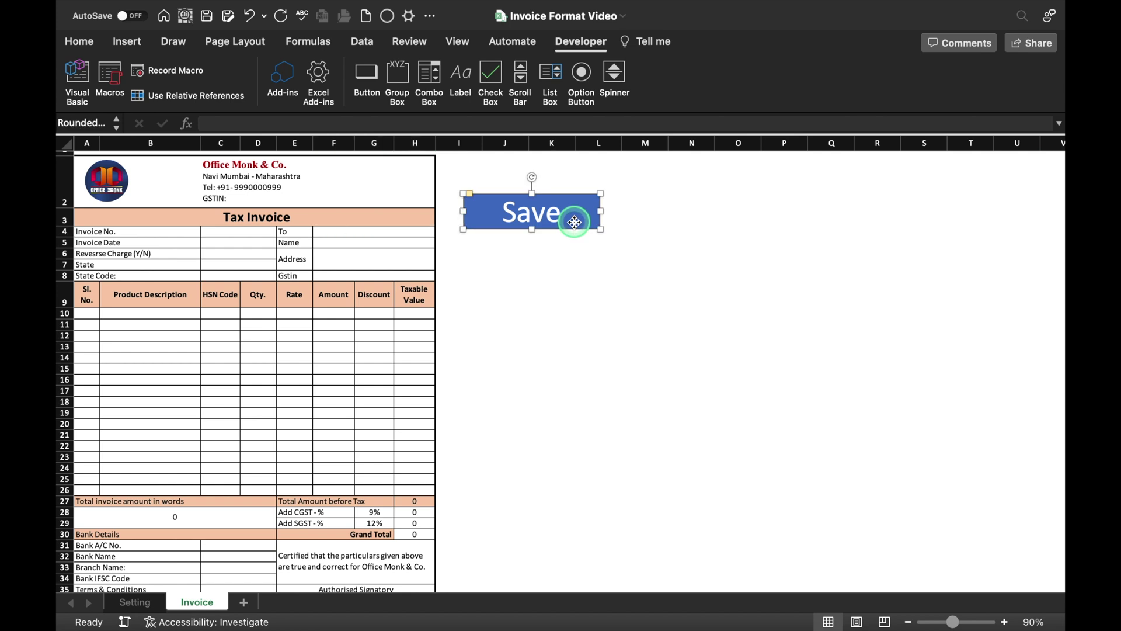
pyautogui.rightClick(575, 222)
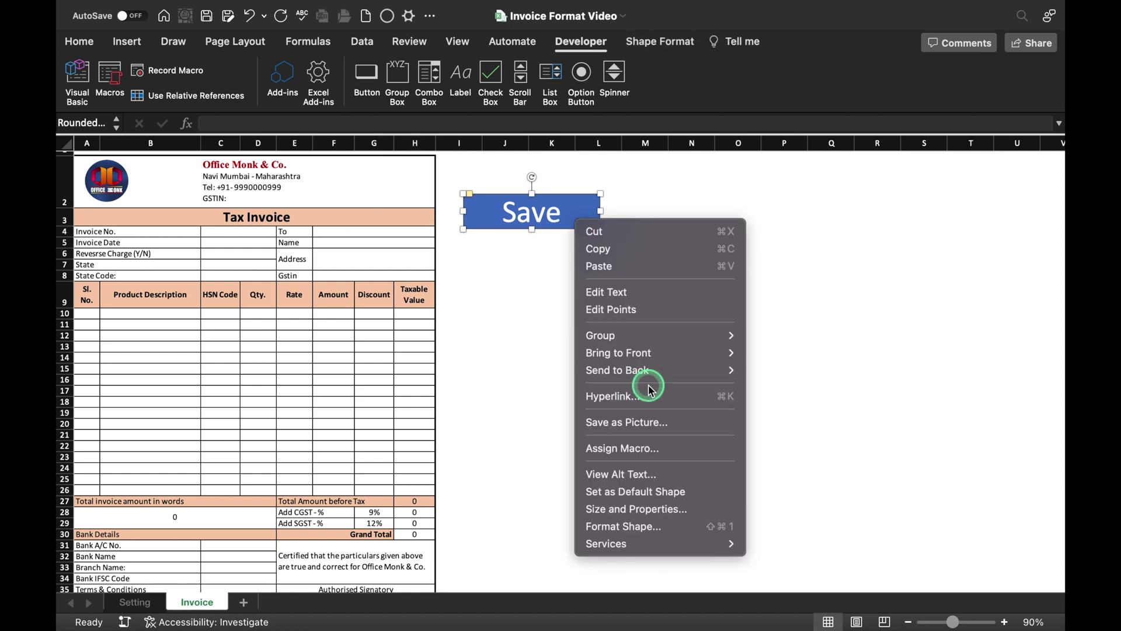
pyautogui.click(653, 447)
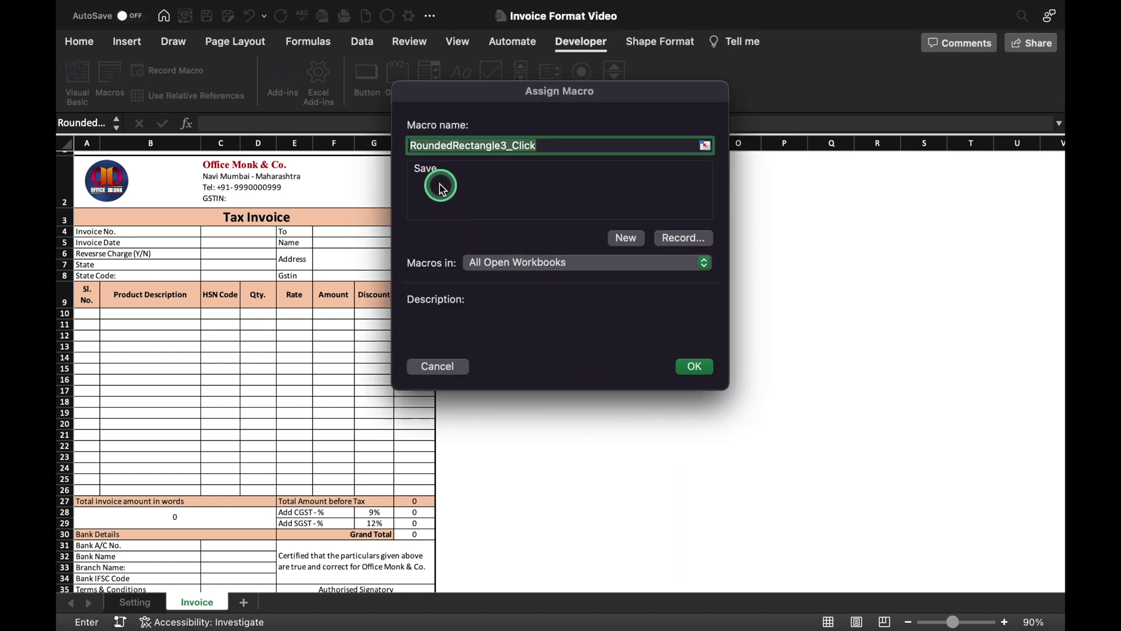
pyautogui.click(428, 170)
pyautogui.click(695, 368)
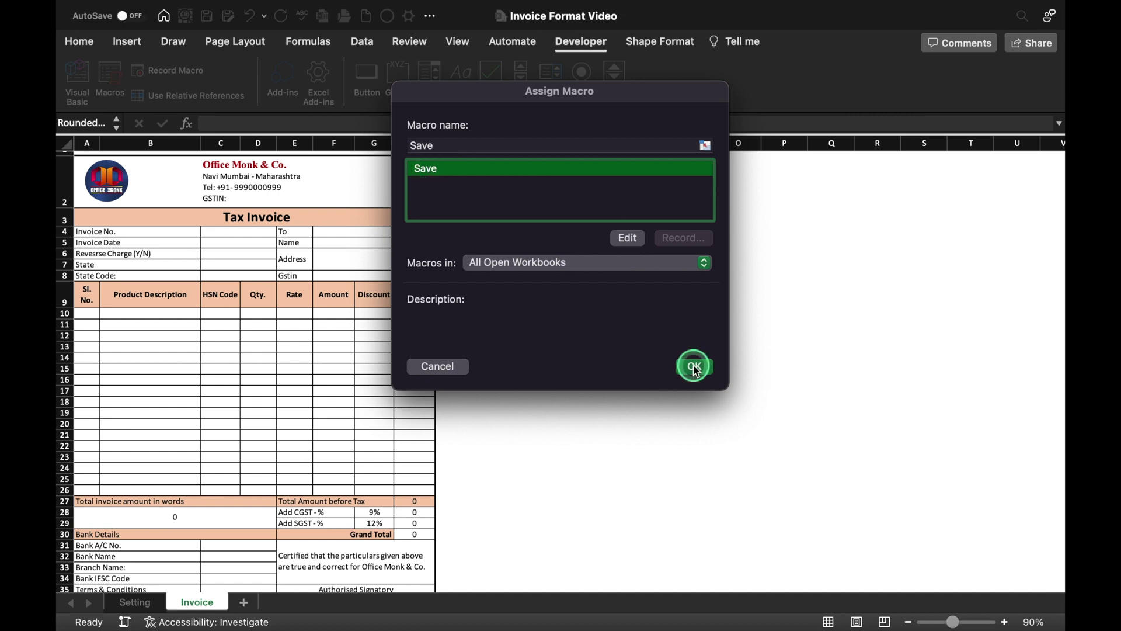
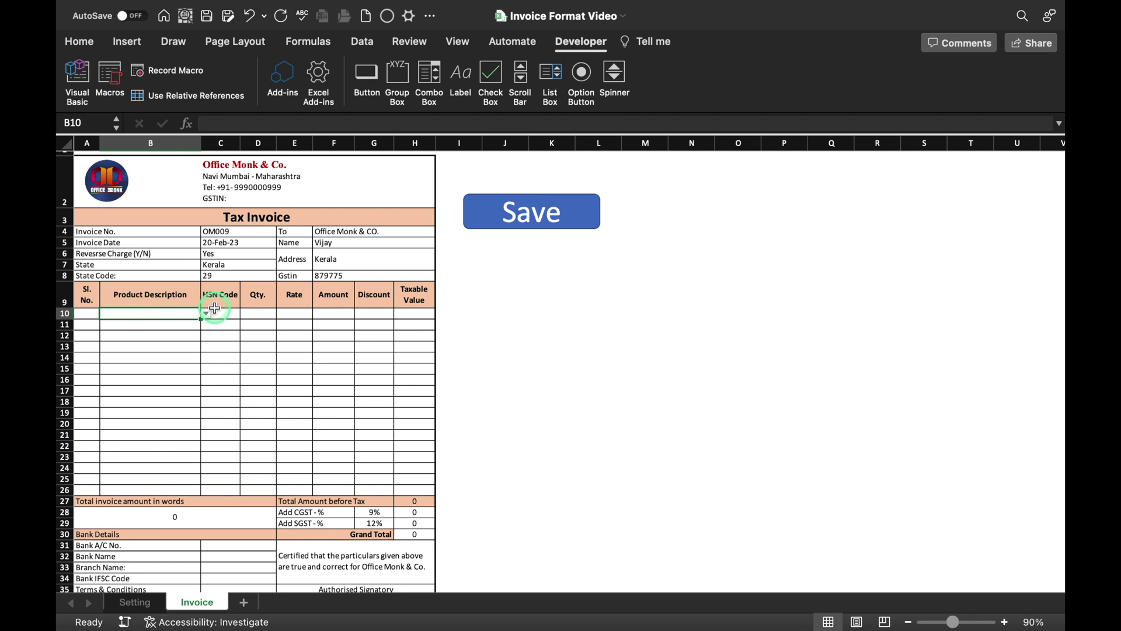
# Step: Choose Desktop, Earphone, Mouse, TV and Fridge as the product descriptions in B10 to B14
pyautogui.click(206, 314)
pyautogui.click(154, 345)
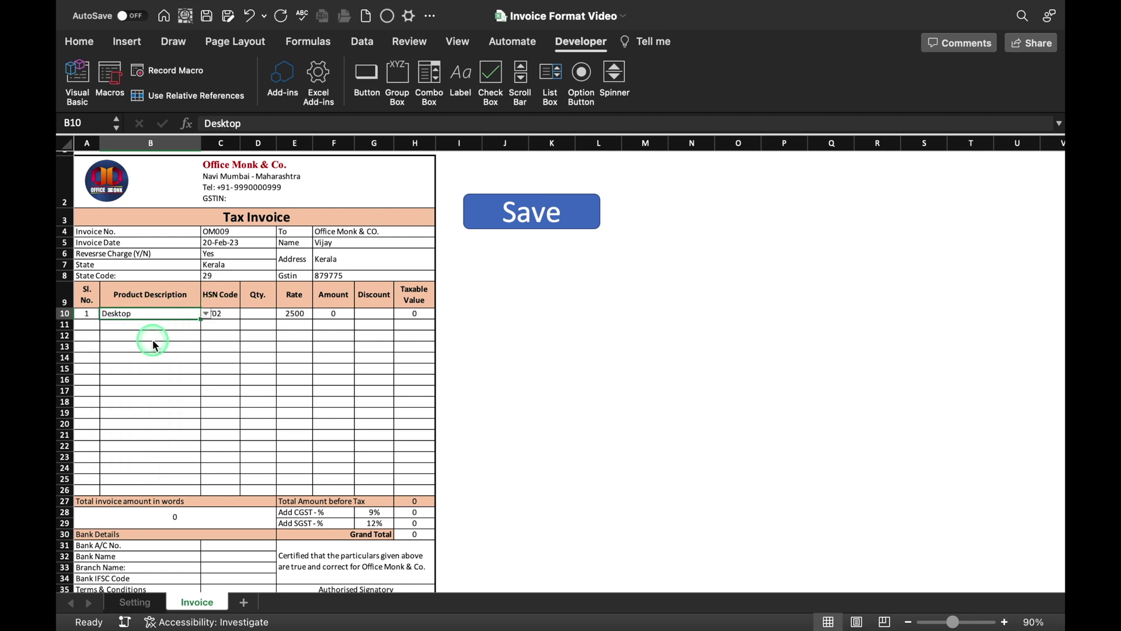
pyautogui.click(175, 325)
pyautogui.click(206, 325)
pyautogui.click(146, 402)
pyautogui.click(169, 336)
pyautogui.click(206, 335)
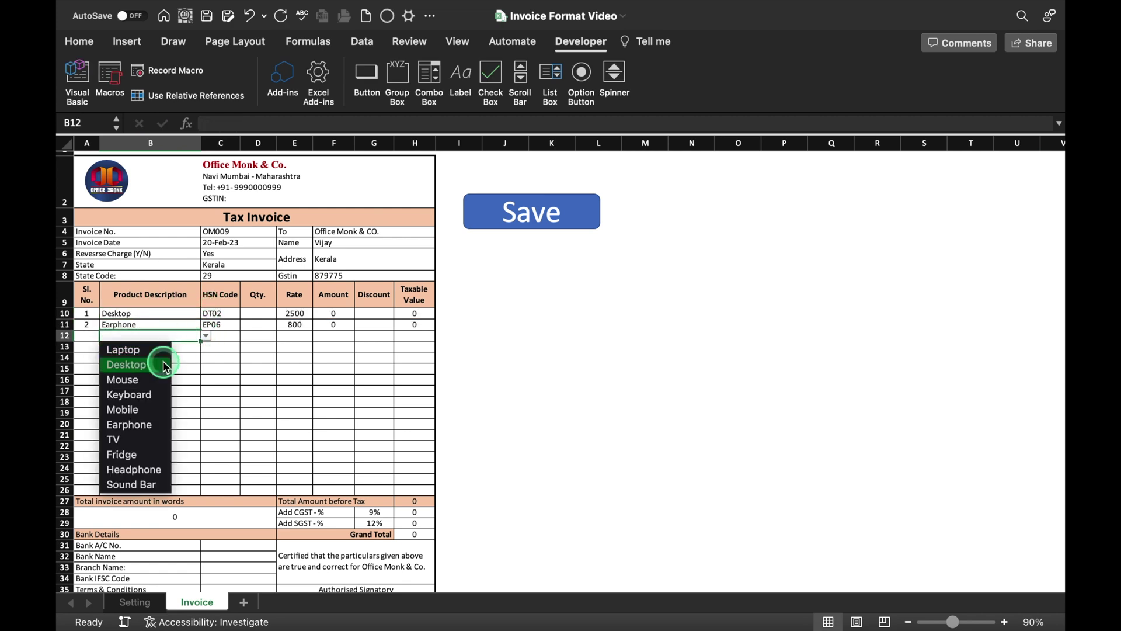
pyautogui.click(138, 380)
pyautogui.click(183, 347)
pyautogui.click(206, 347)
pyautogui.click(140, 450)
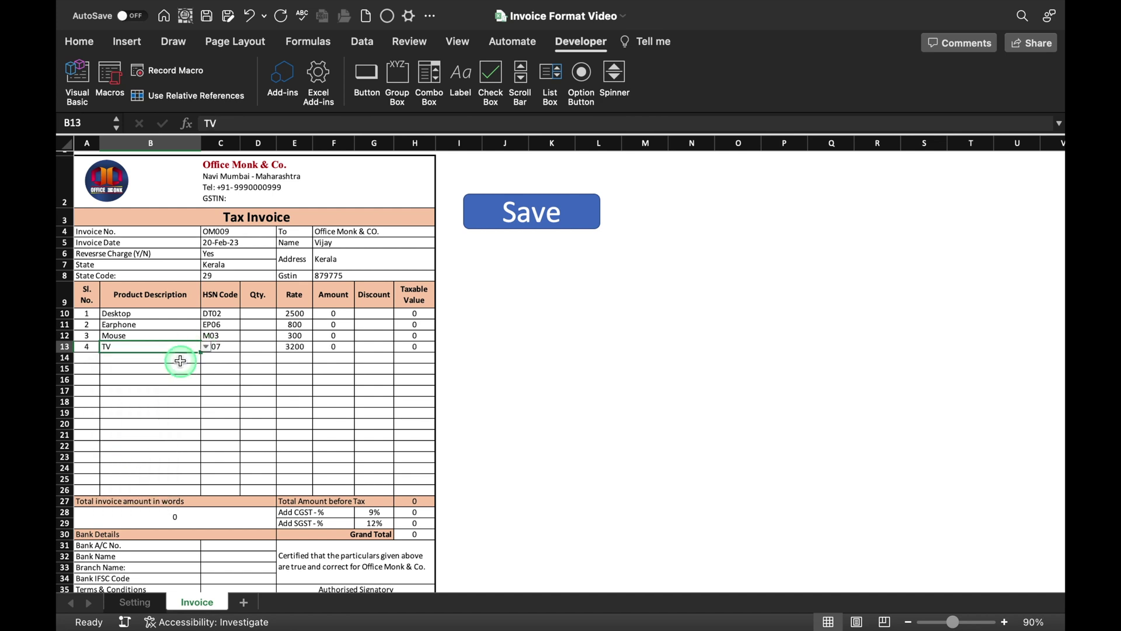
pyautogui.click(176, 357)
pyautogui.click(206, 357)
pyautogui.click(142, 465)
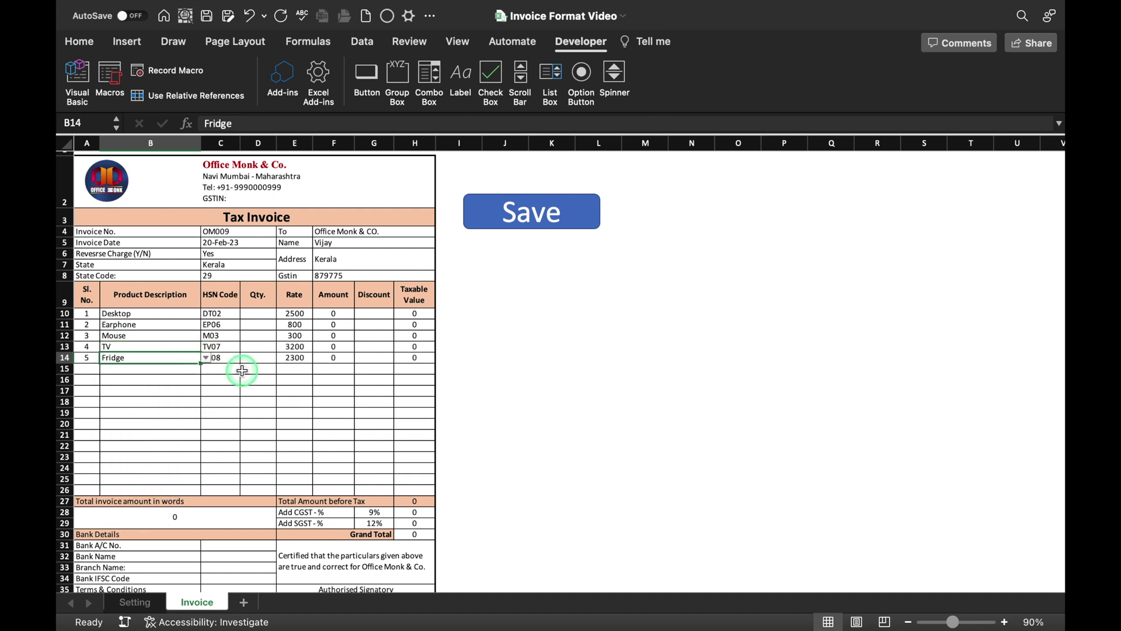
# Step: Enter the quantities 10, 78, 76, 54 and 87 for the five products in D10 to D14
pyautogui.click(257, 314)
pyautogui.write('10')
pyautogui.press('Return')
pyautogui.write('78 76 54 87')
pyautogui.press('Return')
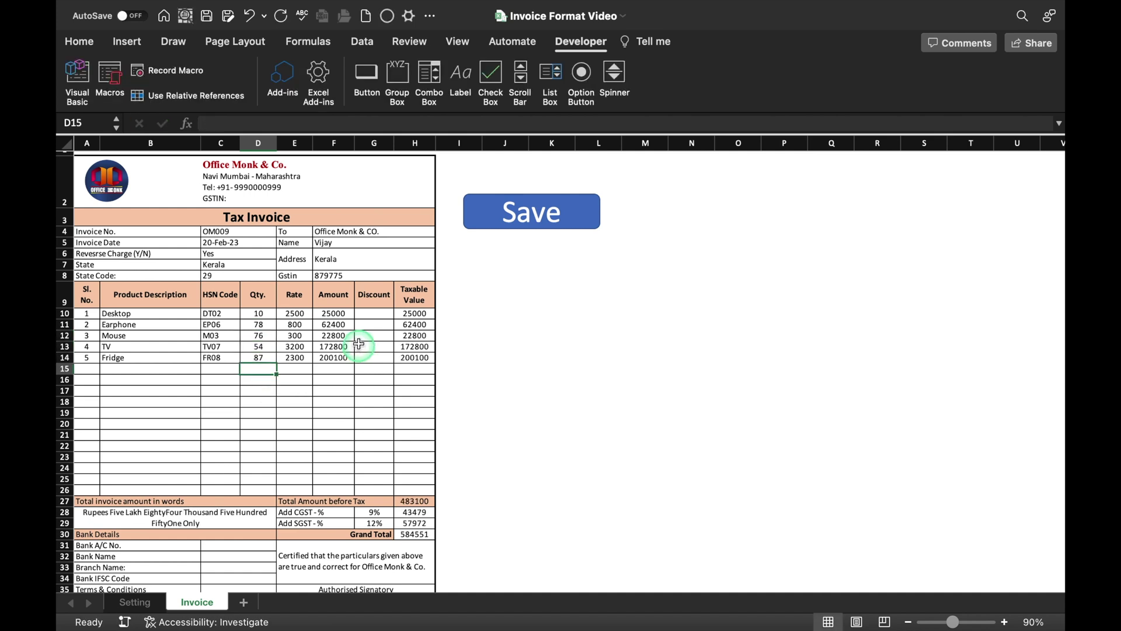
# Step: Enter discounts of 2%, 3%, 4% and 5% for Desktop, Earphone, Mouse and TV in G10 to G13
pyautogui.click(373, 316)
pyautogui.write('2%')
pyautogui.press('Return')
pyautogui.write('3% 4% 5%')
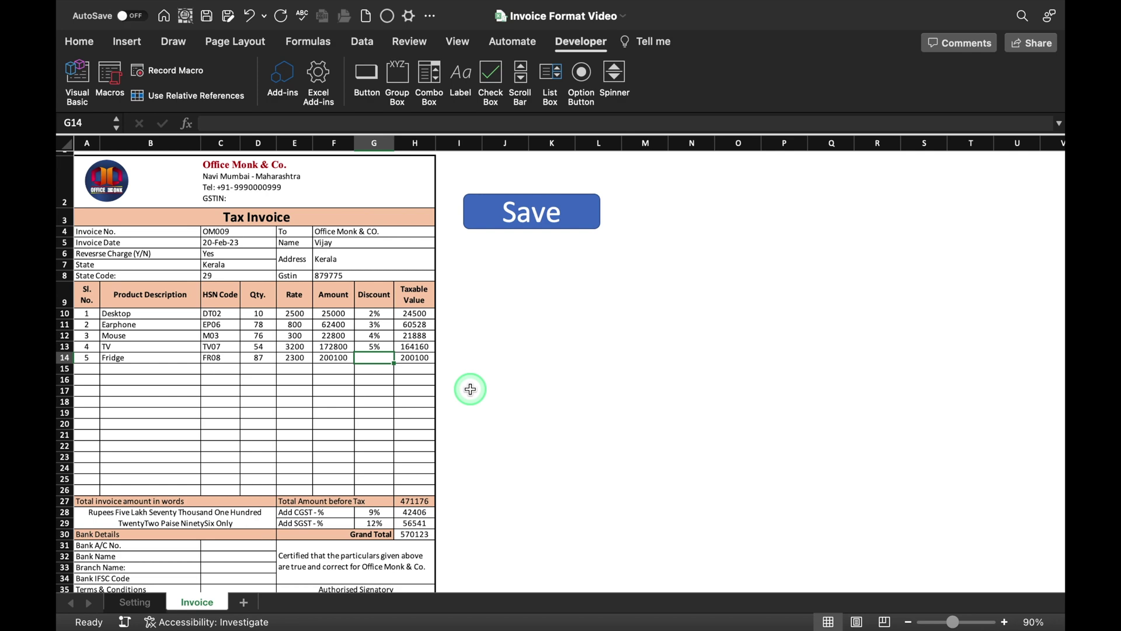
# Step: In the invoice's bank details, enter the bank account number in C31 and the bank name Hfiju in C32
pyautogui.scroll(-5, 1055, 321)
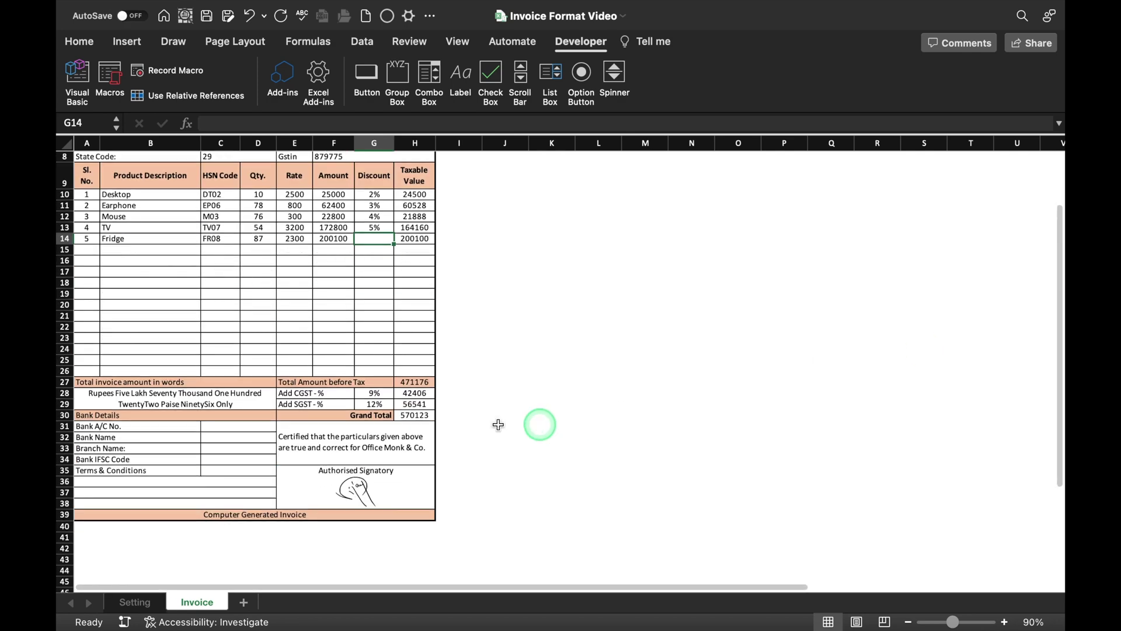
pyautogui.click(239, 426)
pyautogui.write('123')
pyautogui.press('Return')
pyautogui.write('Hfiju')
pyautogui.press('Return')
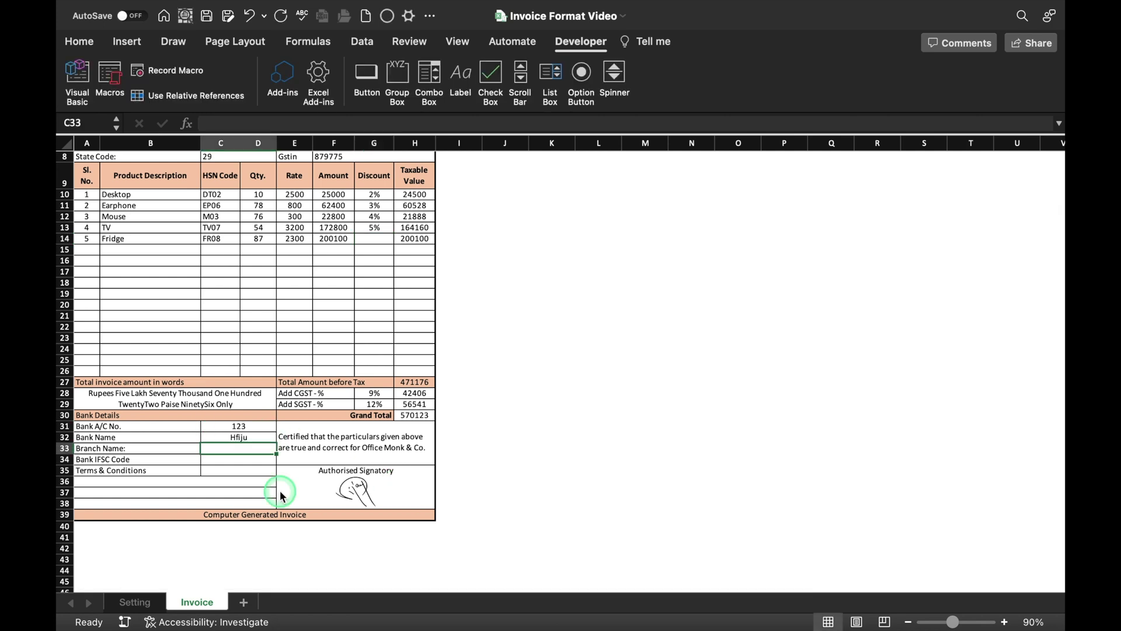
# Step: Enter Kerala as the branch name, HD12 as the bank IFSC code and None as the terms and conditions in C33 to C35
pyautogui.write('Kerala')
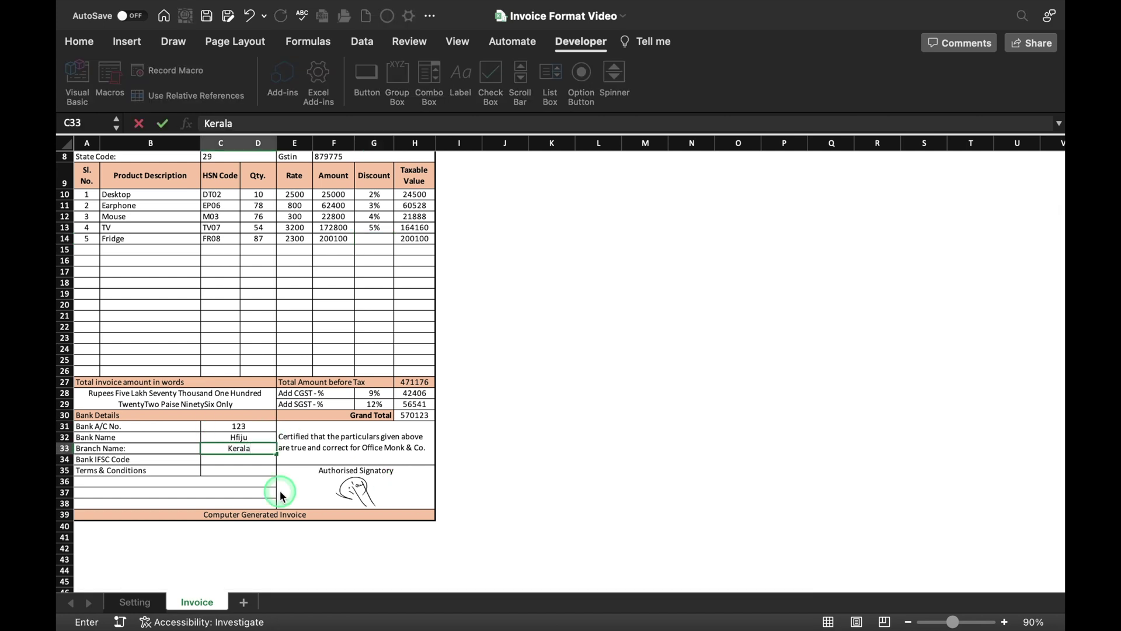
pyautogui.press('Return')
pyautogui.write('HD12')
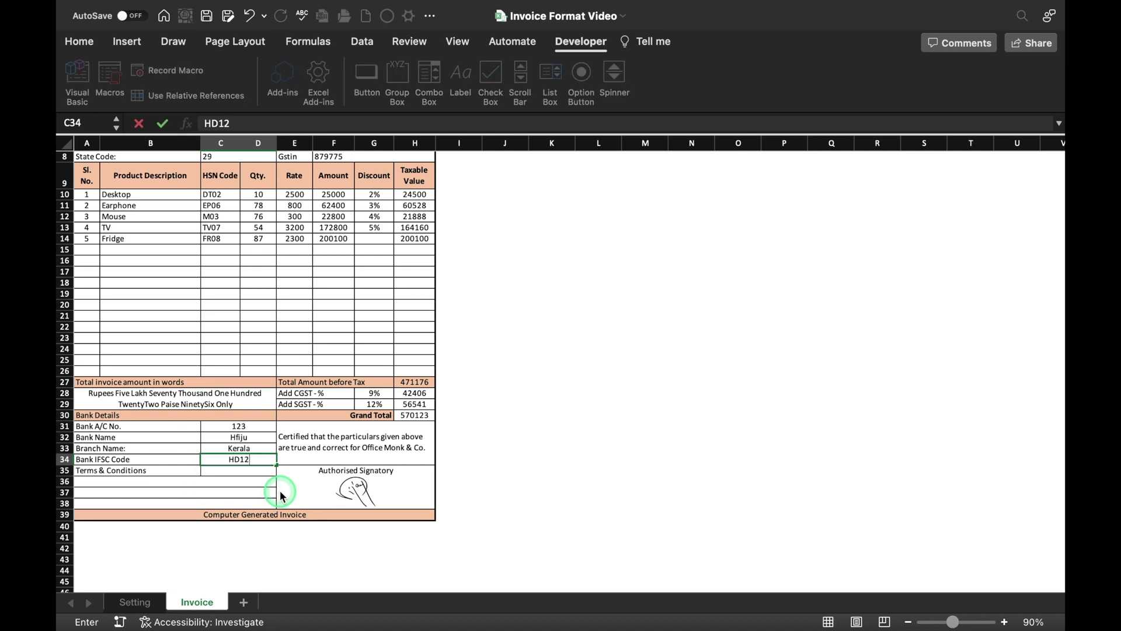
pyautogui.press('Return')
pyautogui.write('None')
pyautogui.press('Return')
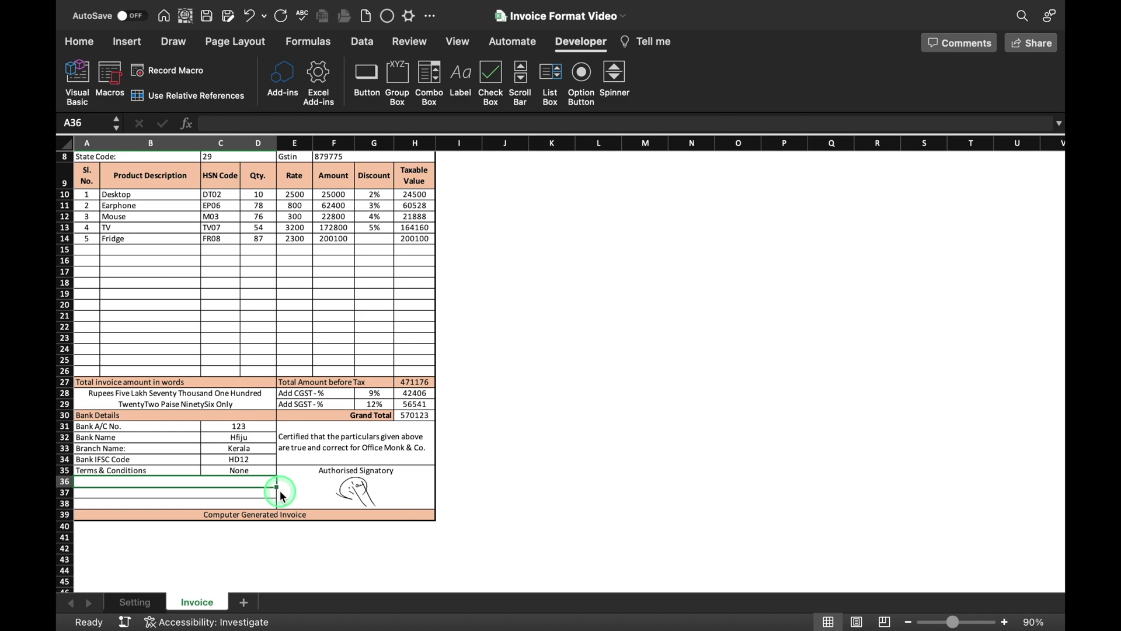
# Step: Run the Save macro from the Save shape on the invoice and confirm deleting the temporary Invoice (2) sheet
pyautogui.moveTo(1059, 363); pyautogui.dragTo(1056, 288)
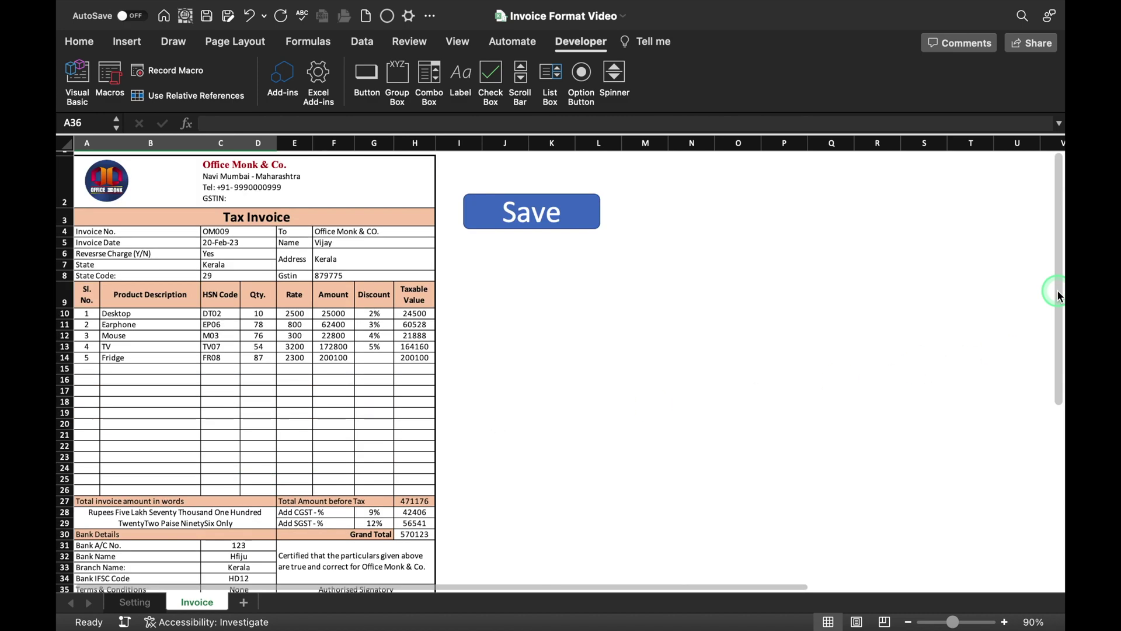
pyautogui.click(554, 227)
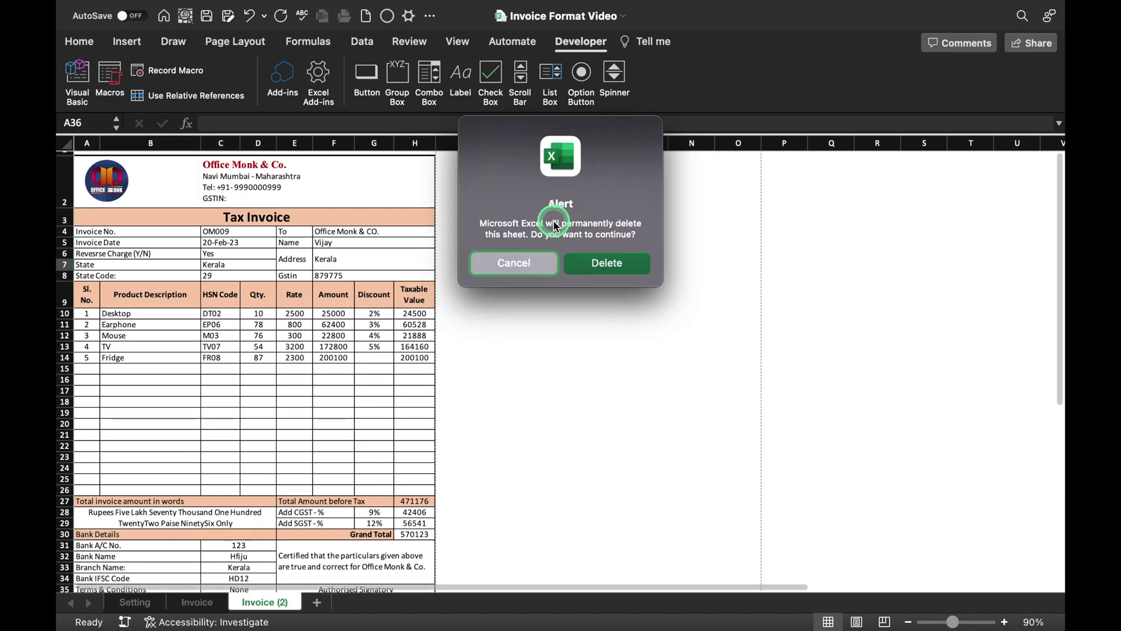
pyautogui.click(606, 270)
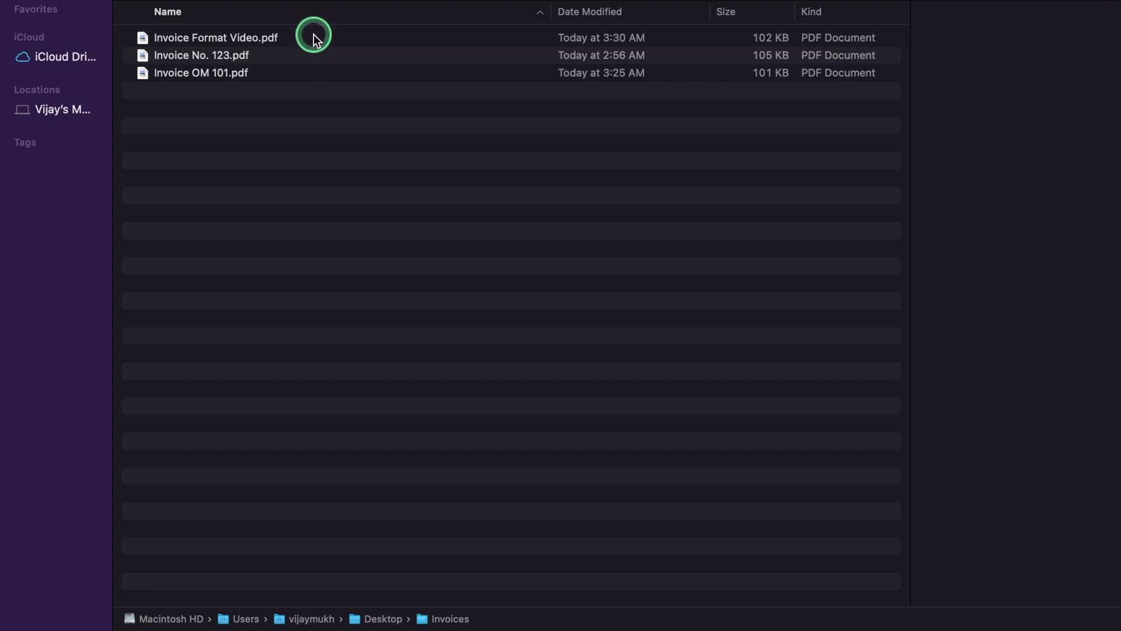
# Step: In the Invoices folder in Finder, open Invoice Format Video.pdf to check it, and rename the file to Invoice OM009.pdf
pyautogui.click(313, 36)
pyautogui.doubleClick(313, 37)
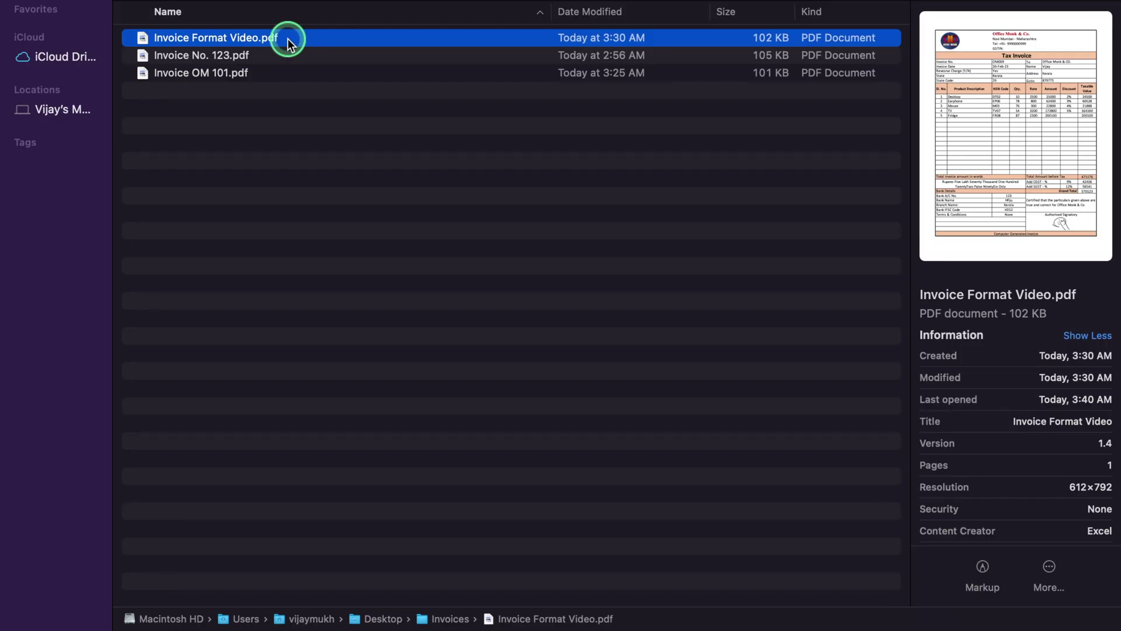
pyautogui.rightClick(288, 39)
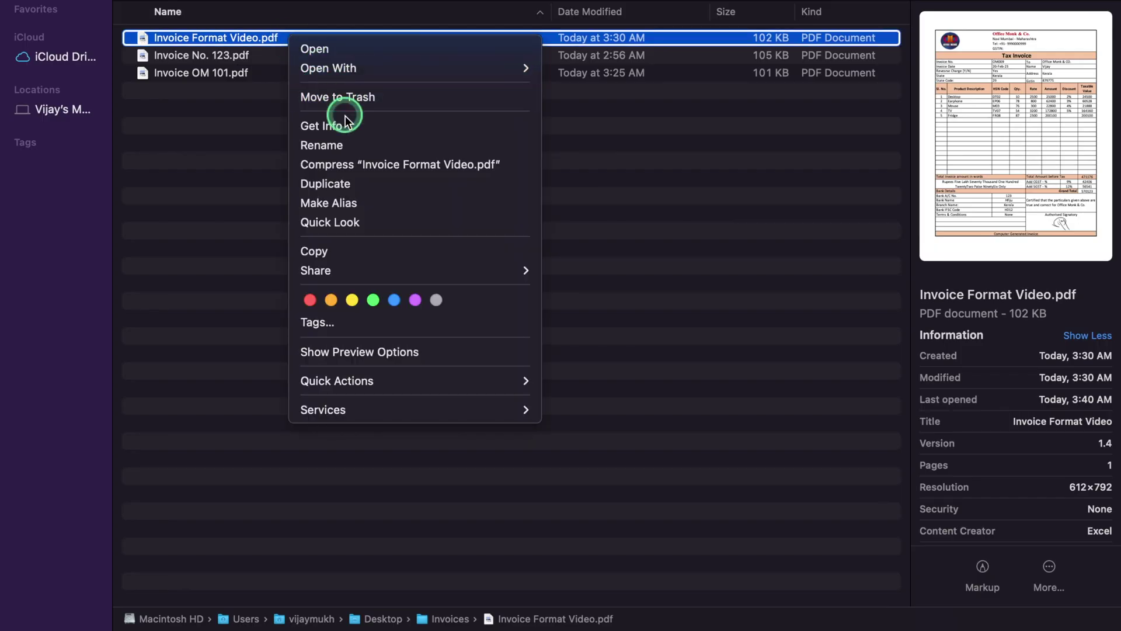
pyautogui.click(349, 145)
pyautogui.write('Invoice OM009.pdf')
pyautogui.click(295, 139)
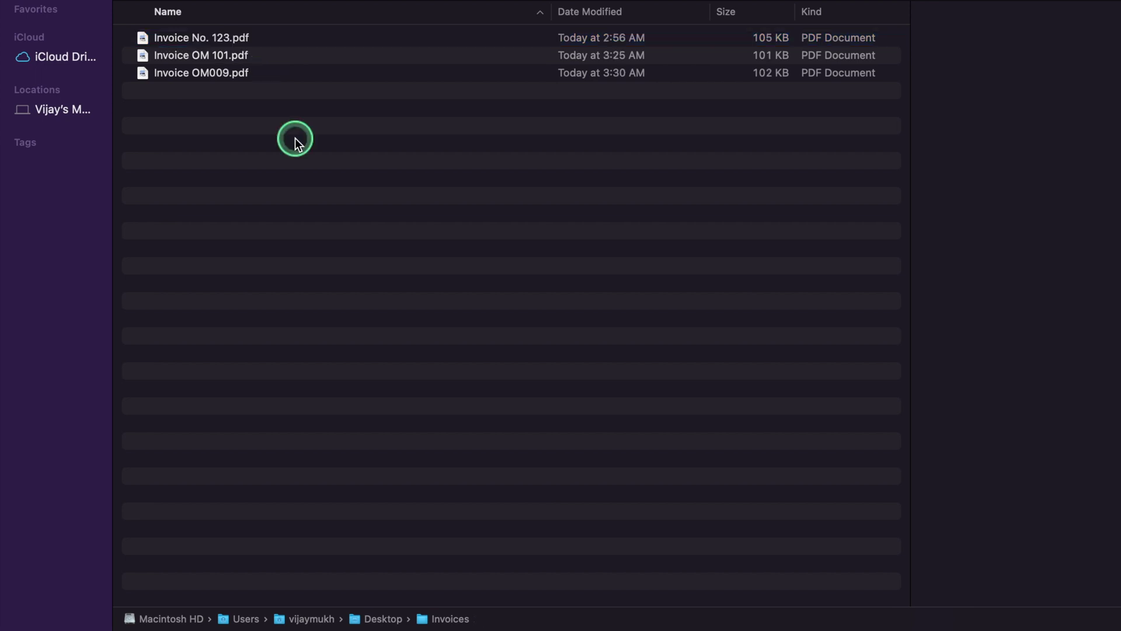